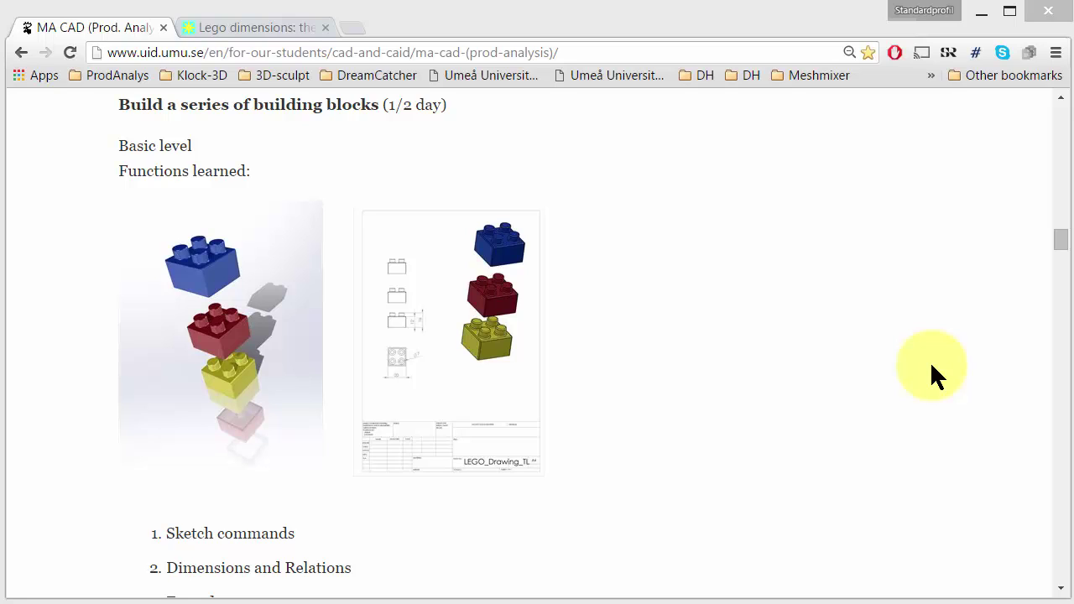
Switch from the Chrome building-blocks course page to SOLIDWORKS 2015
key("alt+Tab")
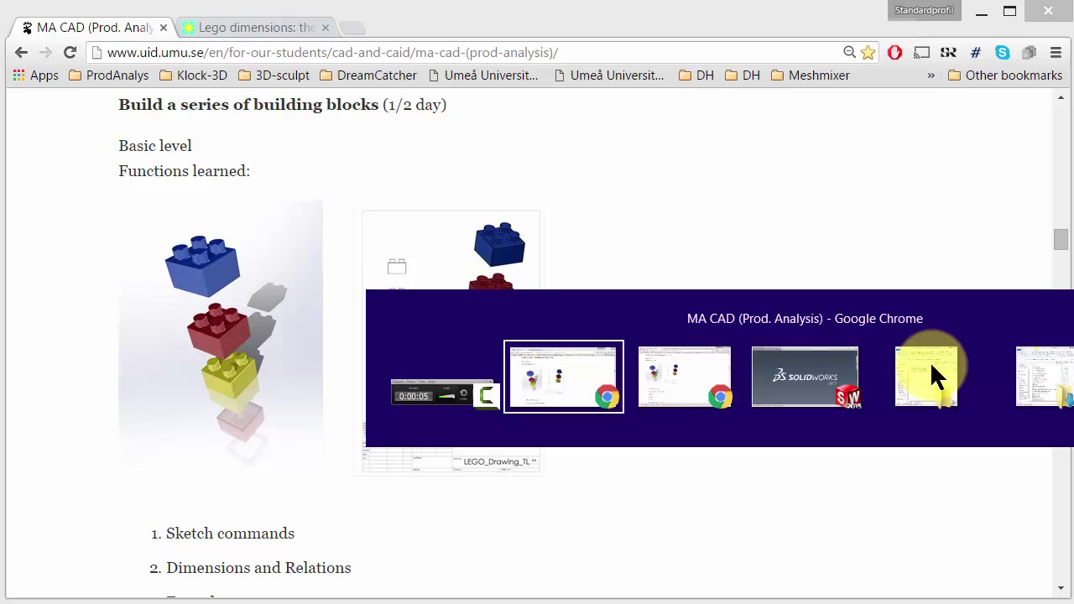
key("alt+Tab")
key("alt+Tab")
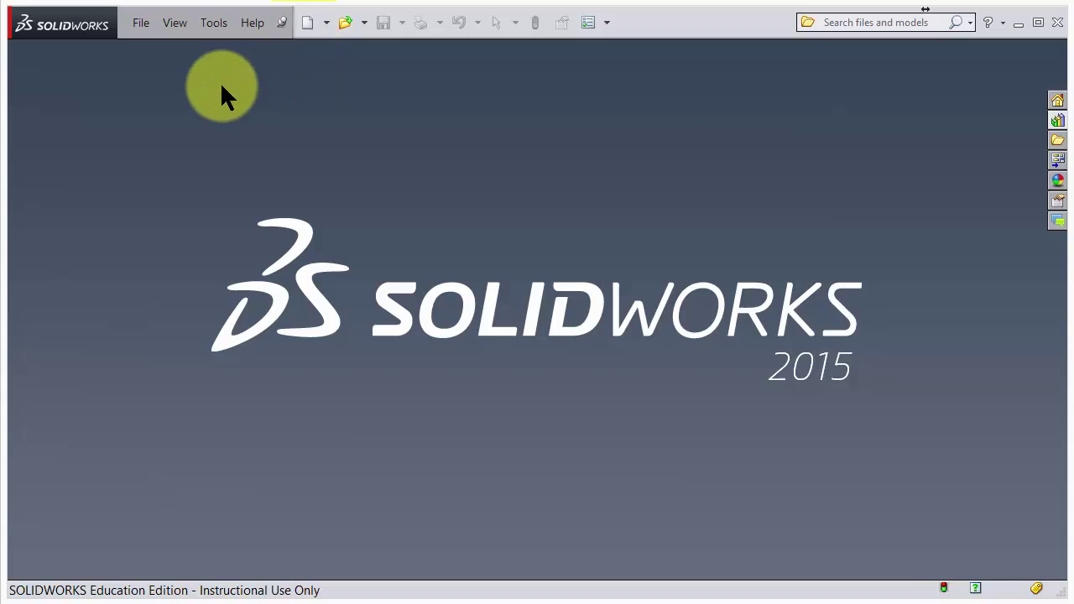
Create a new part document (Part2) and select its Top Plane
left_click(142, 22)
left_click(155, 50)
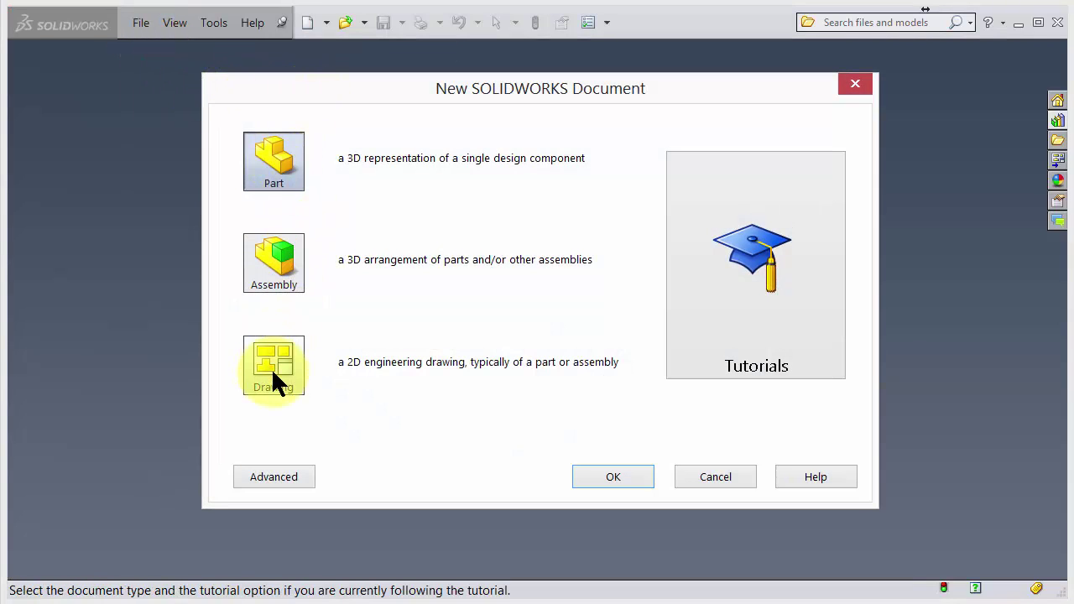
double_click(277, 155)
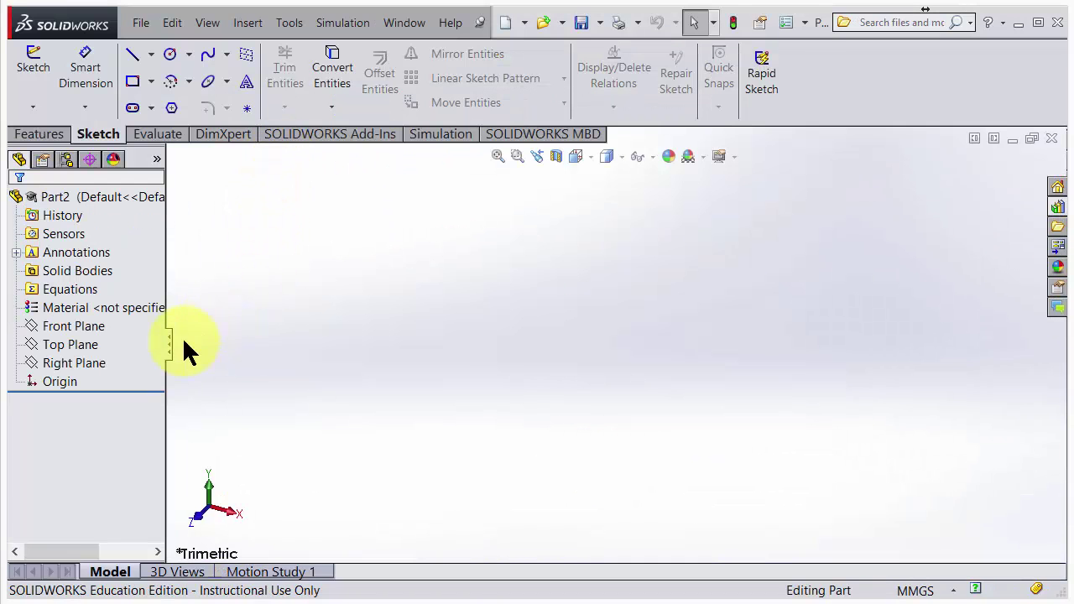
left_click(90, 344)
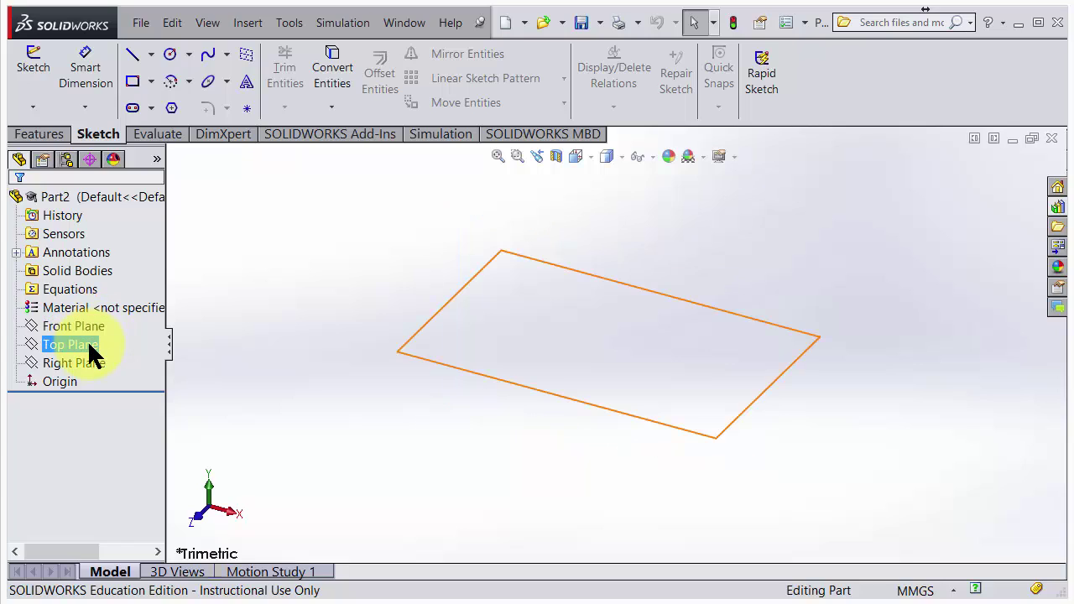
left_click(88, 344)
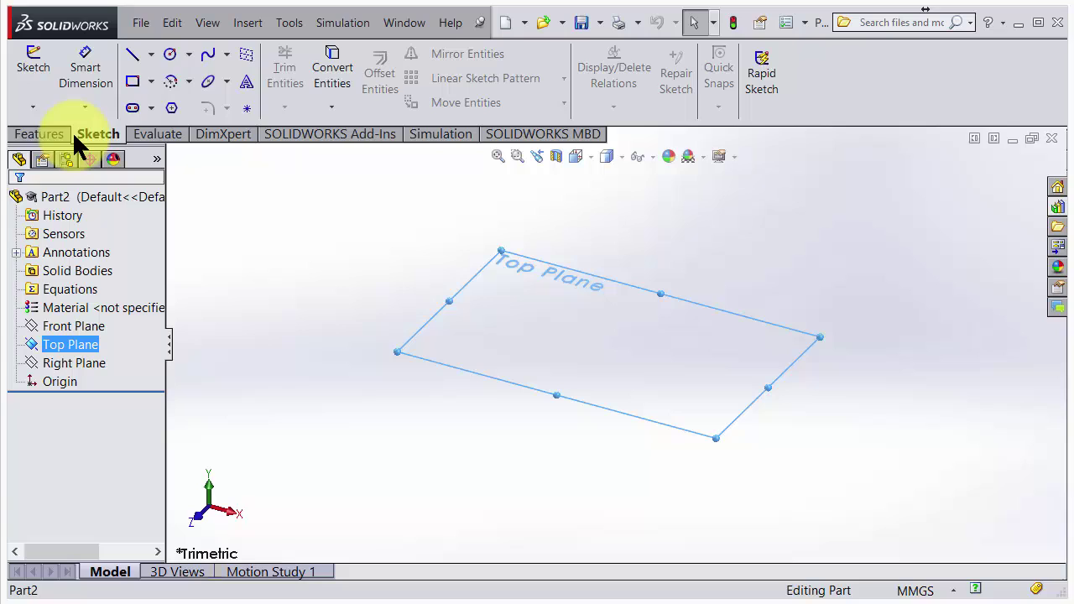
Start an Extruded Boss/Base sketch on the Top Plane and draw a corner rectangle around the origin
left_click(46, 134)
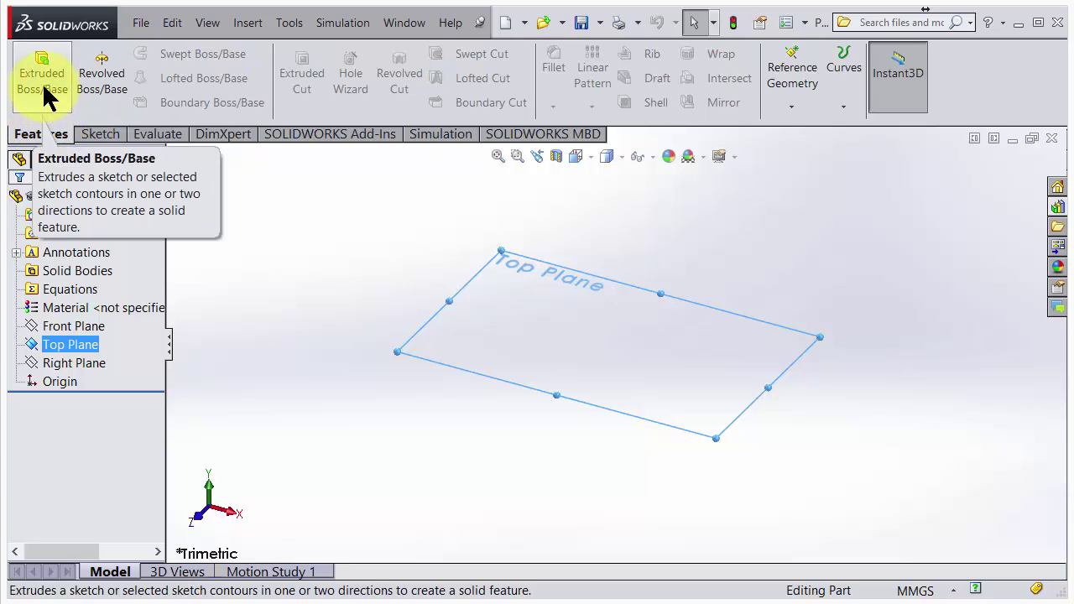
left_click(43, 90)
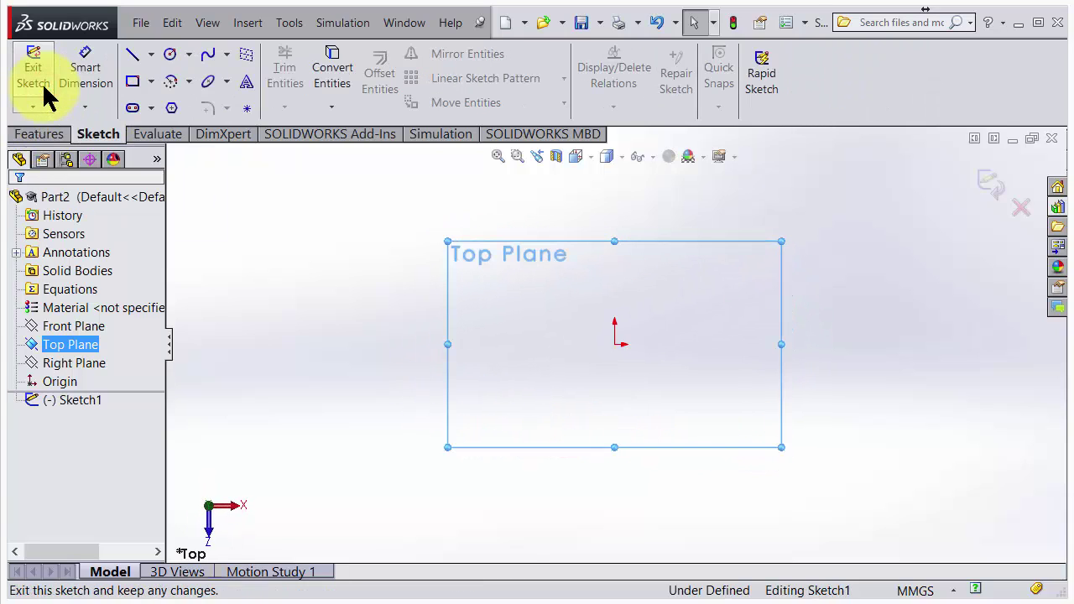
left_click(133, 81)
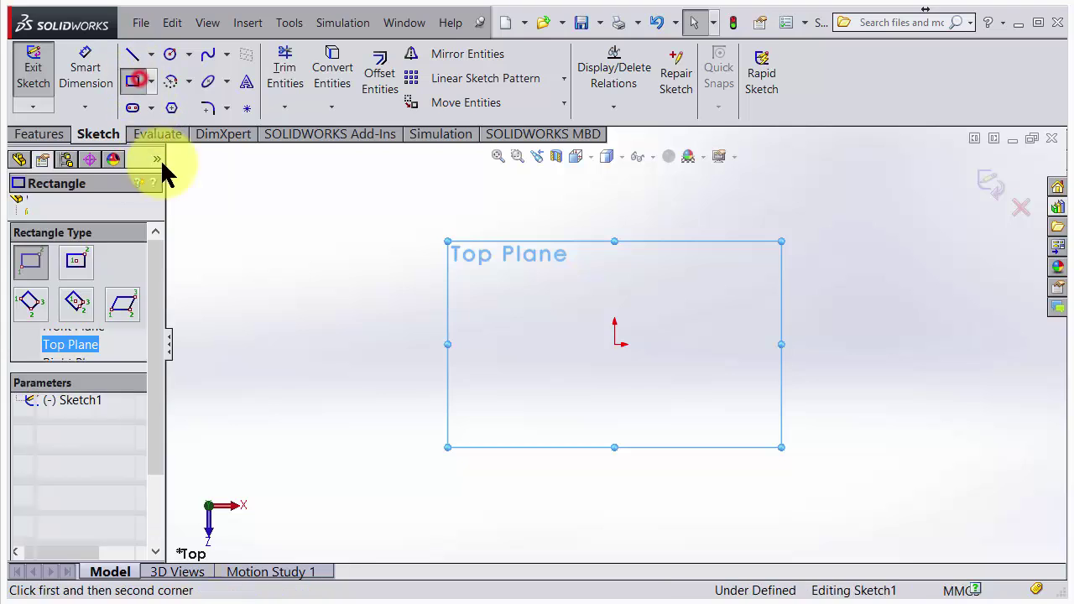
mouse_move(520, 294)
left_mouse_down()
mouse_move(679, 388)
mouse_move(743, 404)
left_mouse_up()
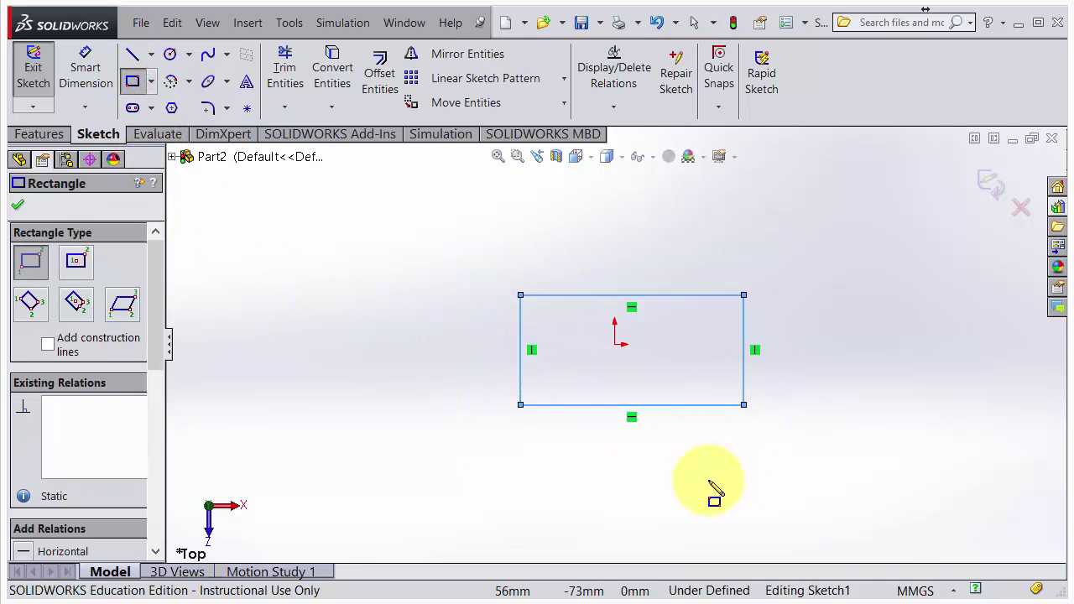
left_click(17, 204)
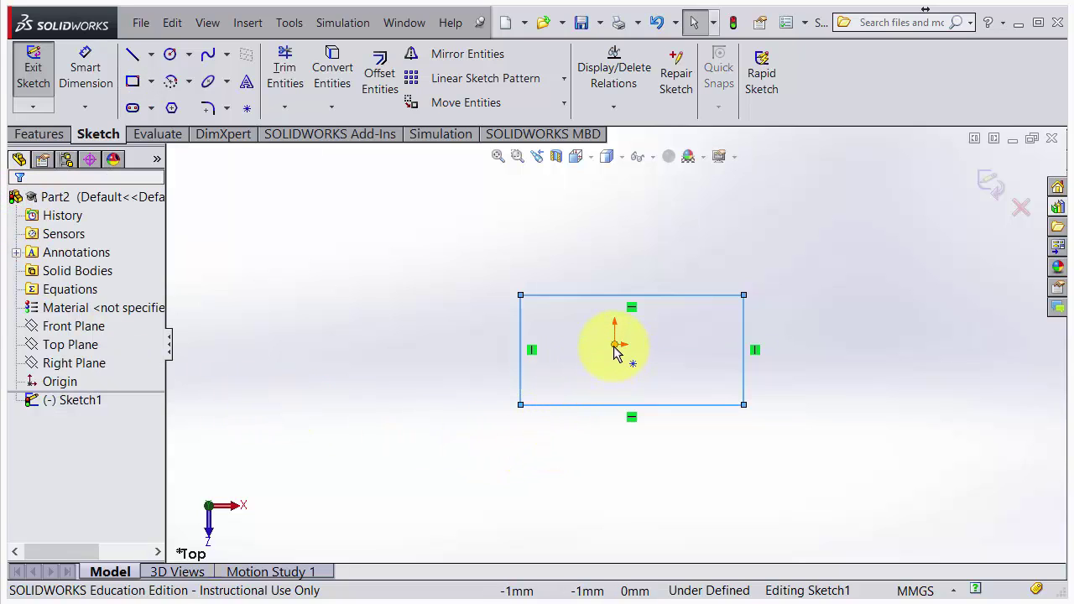
Add a Horizontal relation between the rectangle's left-edge midpoint and the origin
right_click(524, 353)
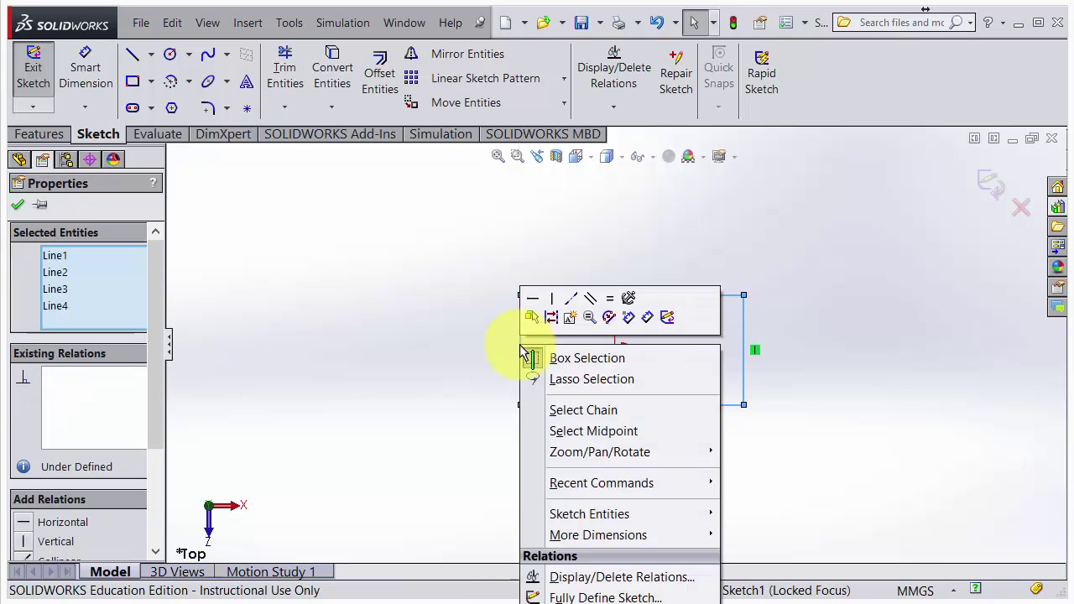
left_click(640, 431)
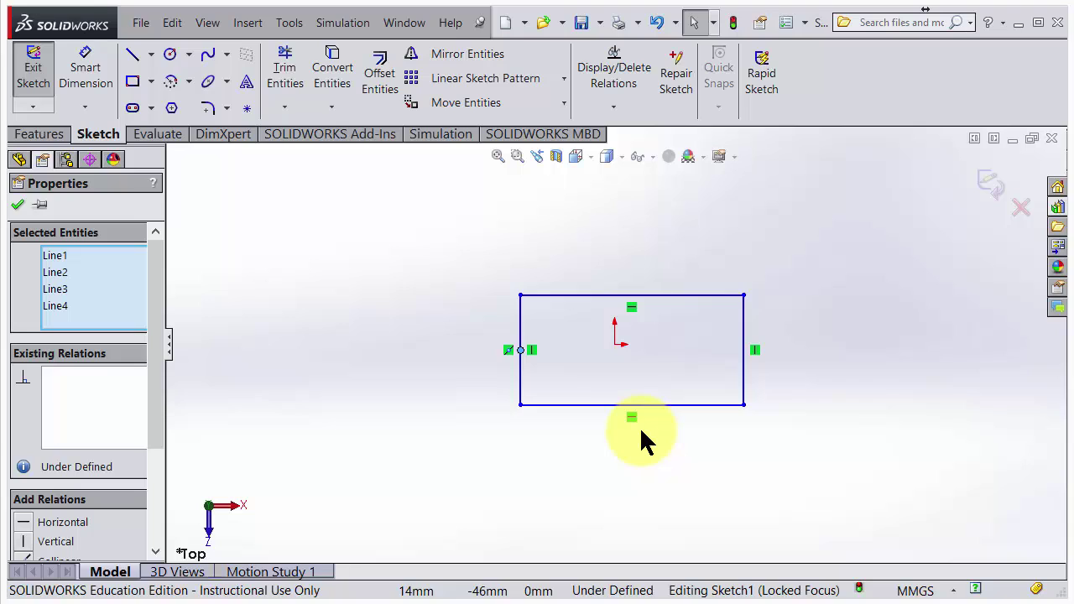
left_click(616, 347, "ctrl")
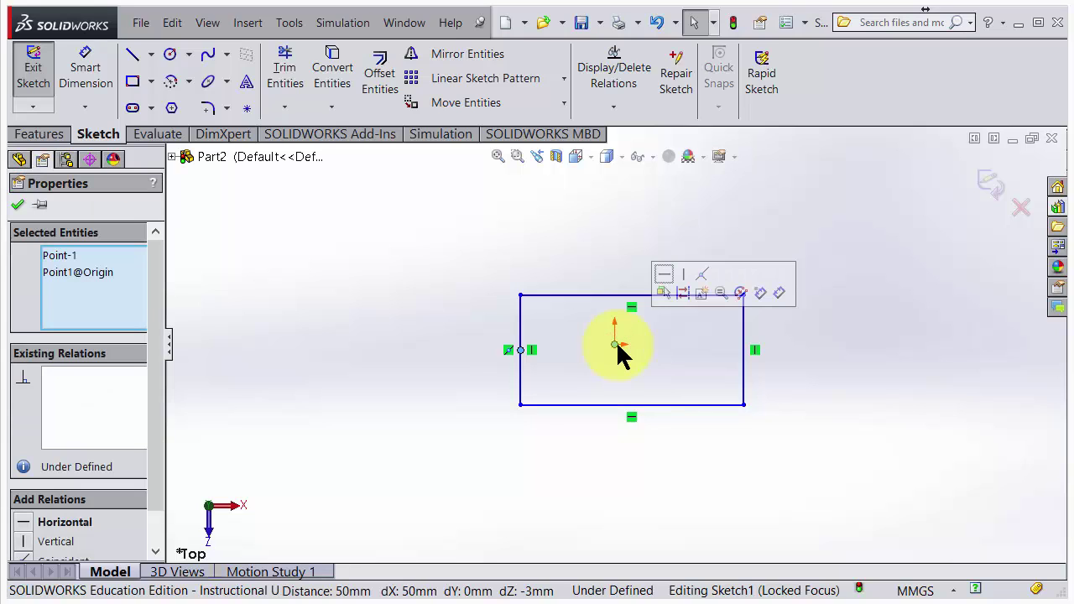
left_click_drag(157, 369, 153, 452)
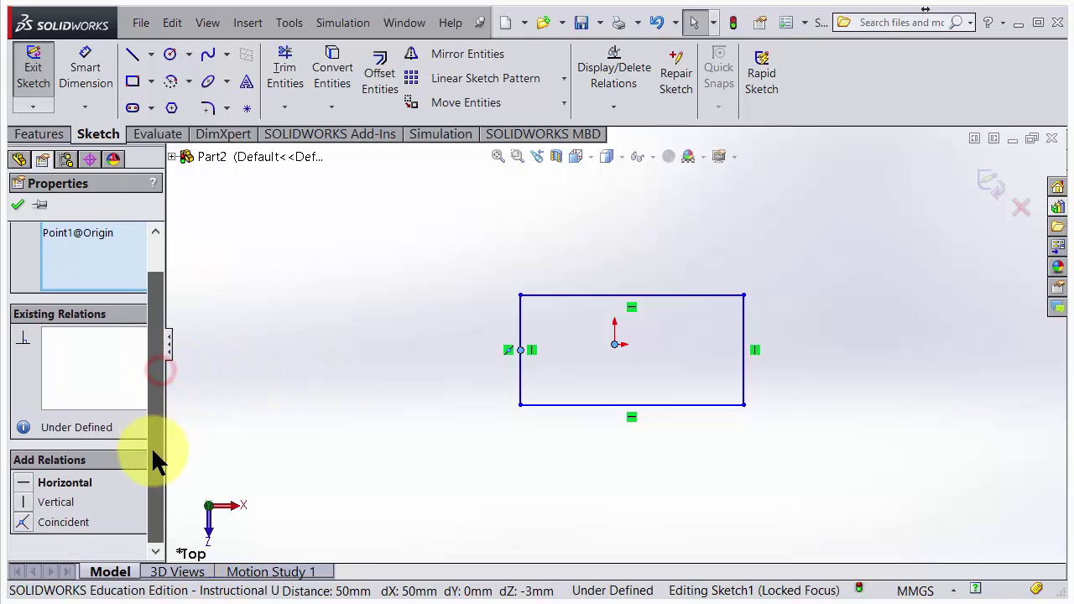
left_click(30, 485)
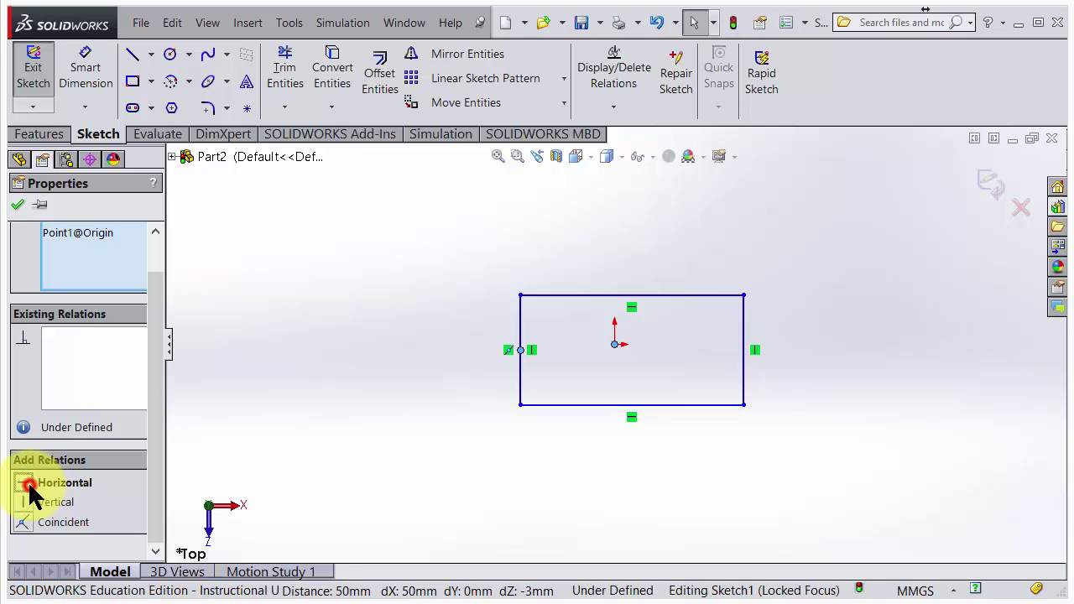
left_click(15, 206)
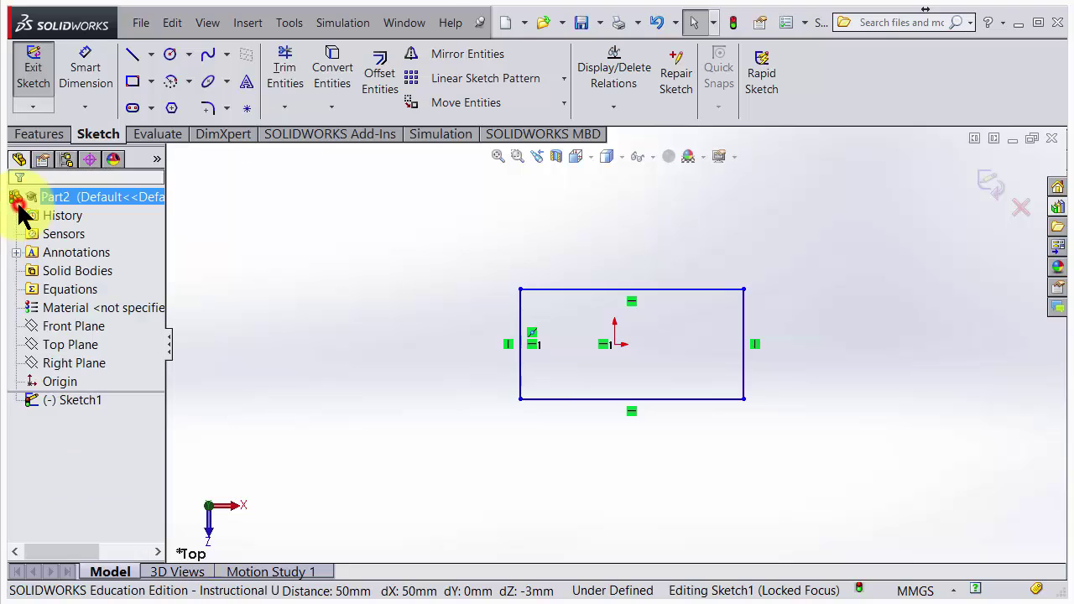
Add a Vertical relation between the rectangle's bottom-edge midpoint and the origin
right_click(703, 409)
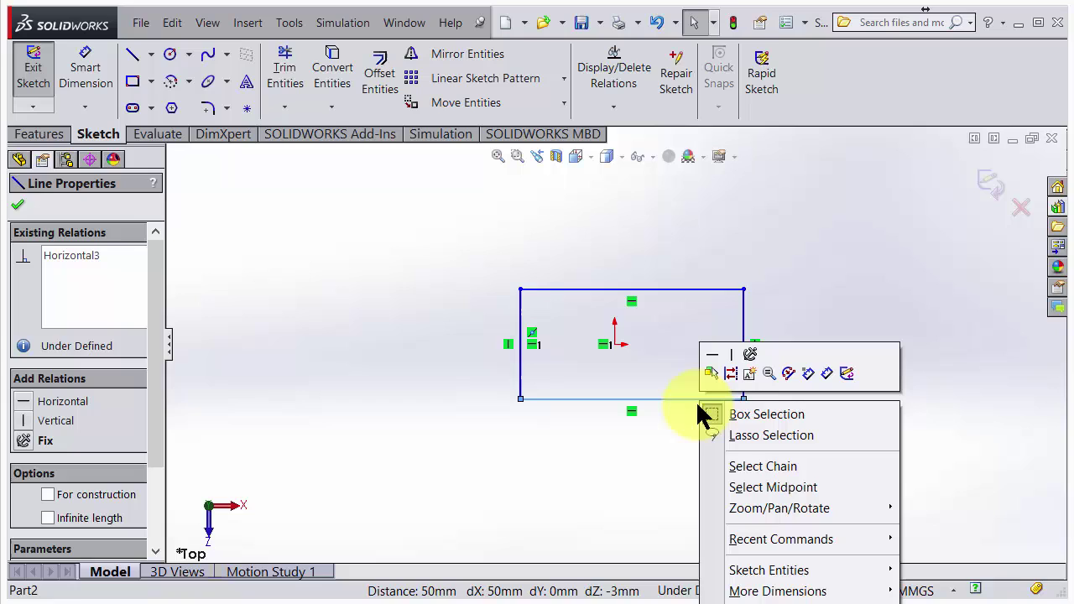
left_click(757, 487)
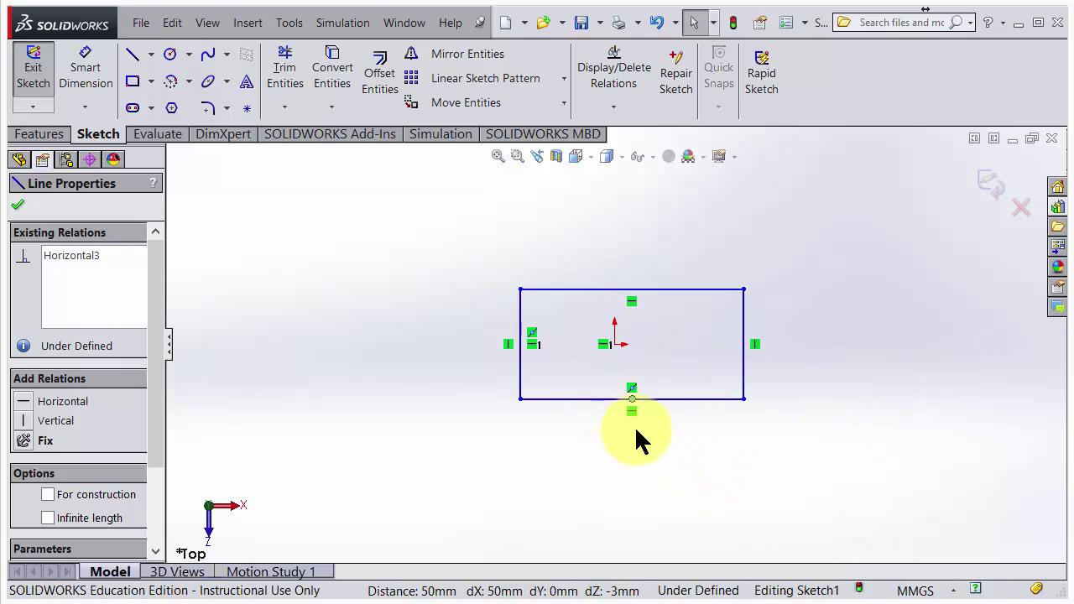
left_click(615, 345, "ctrl")
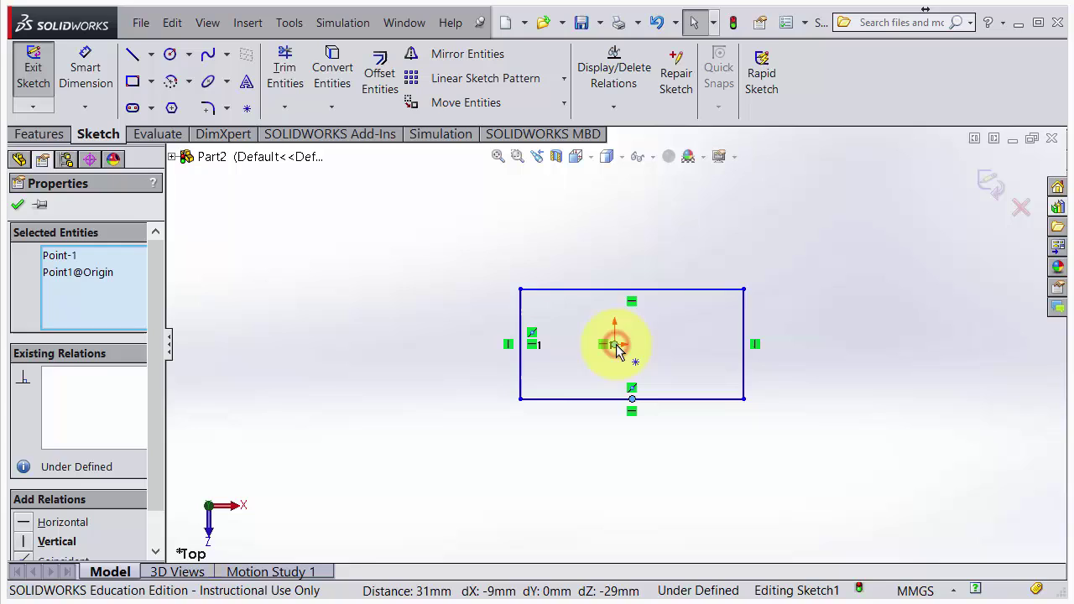
scroll(156, 370, "down", 2)
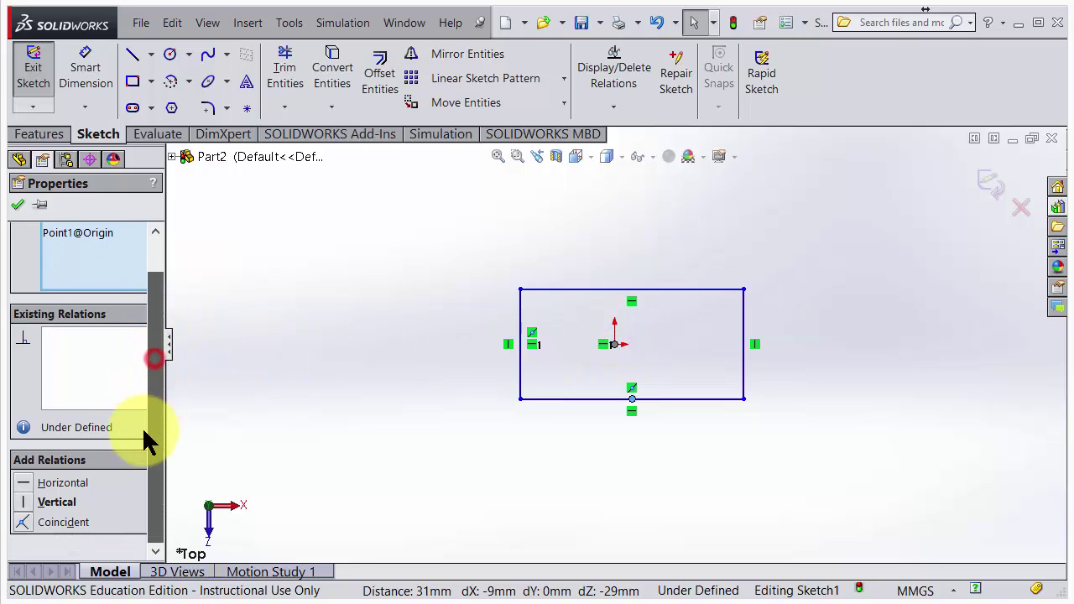
left_click(24, 503)
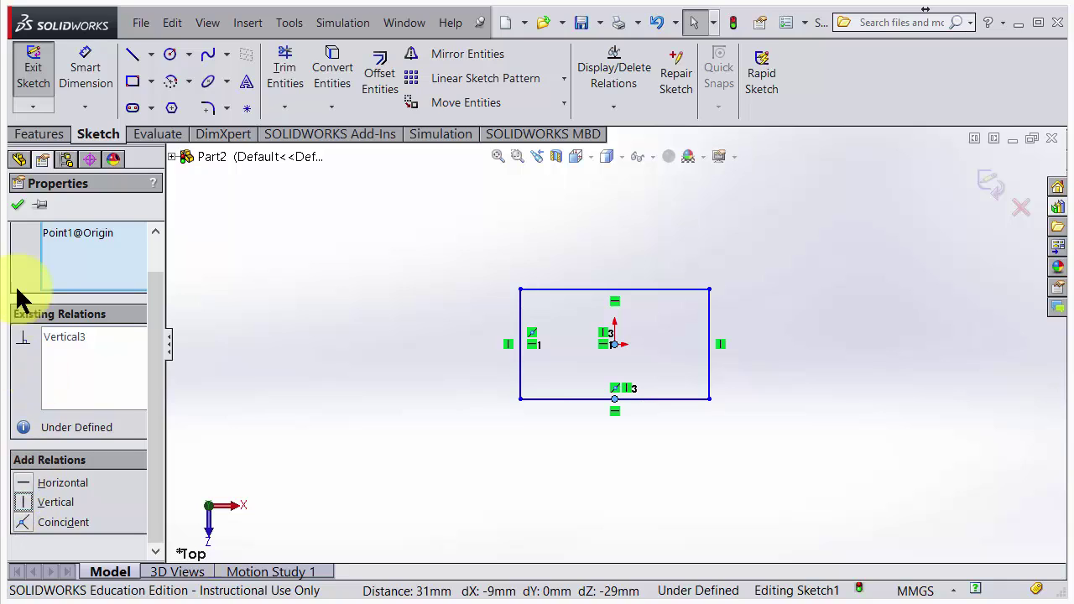
left_click(18, 159)
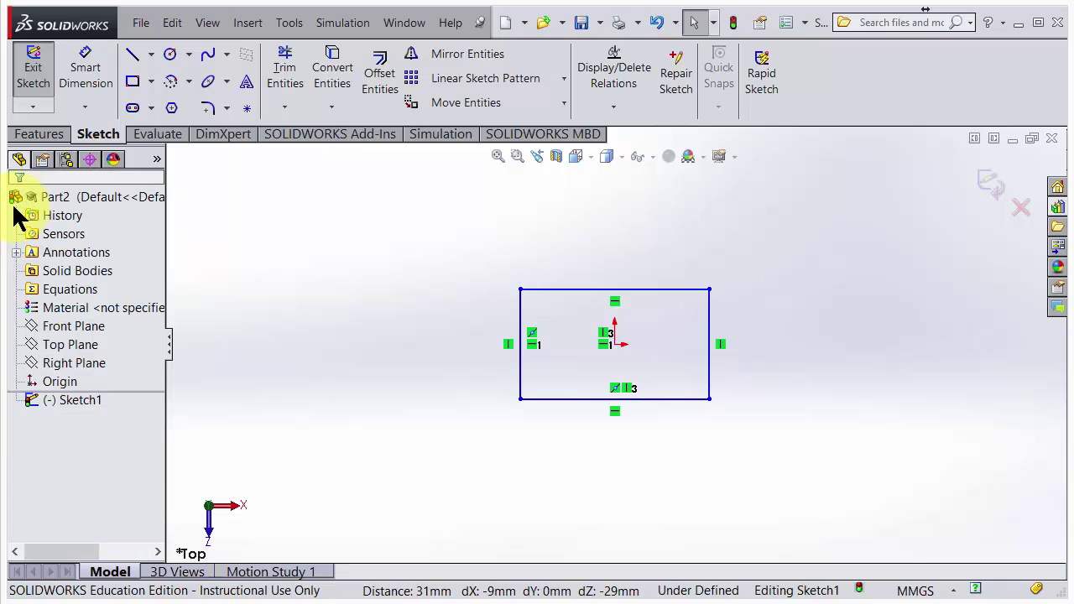
Dimension the rectangle's bottom edge to 16 mm
left_click(85, 67)
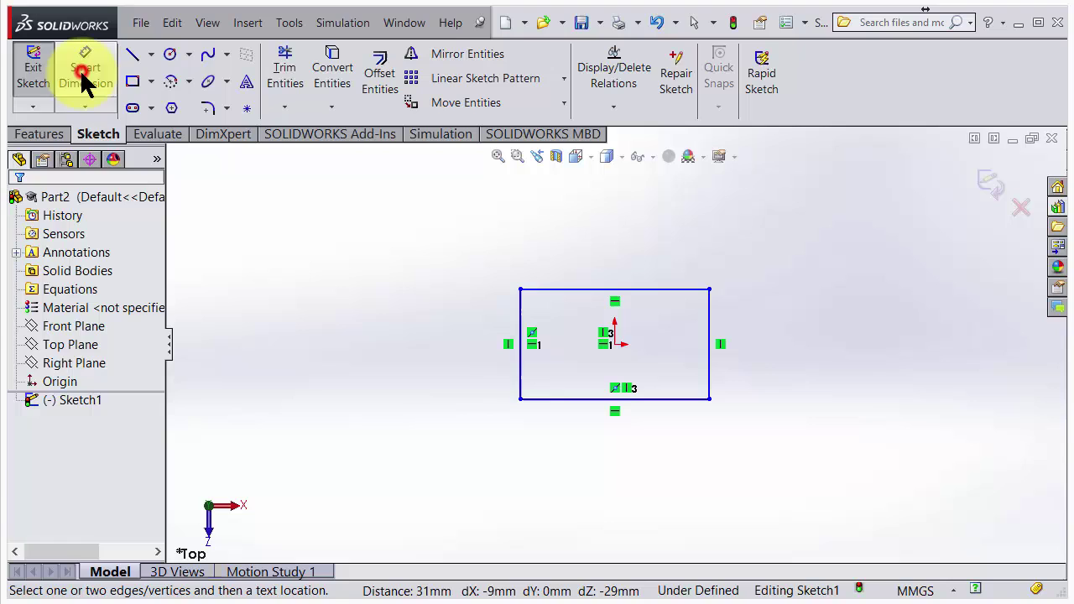
left_click(671, 399)
left_click(617, 512)
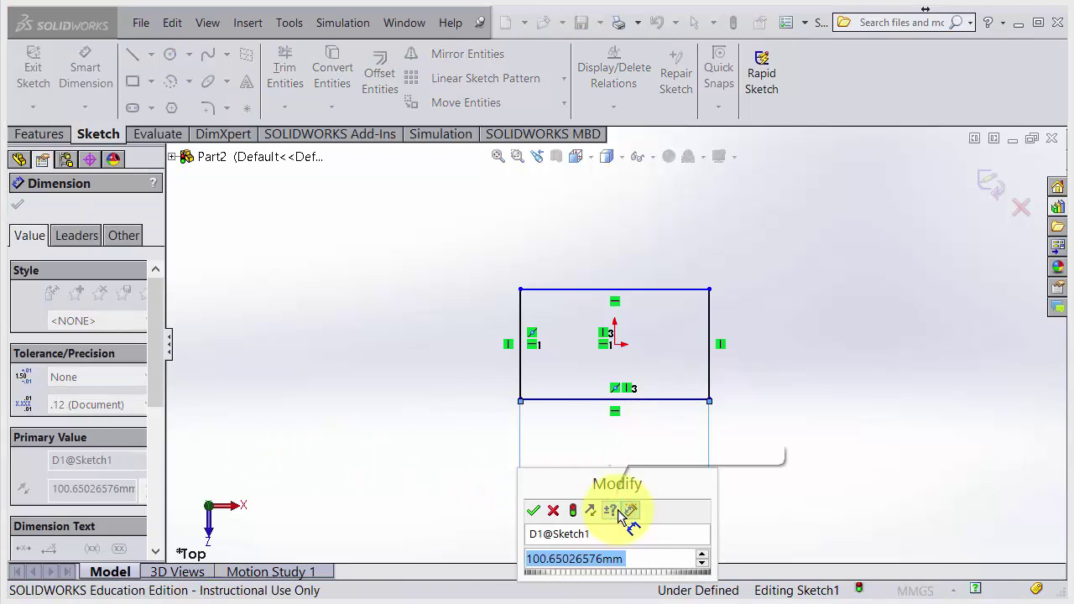
type("1")
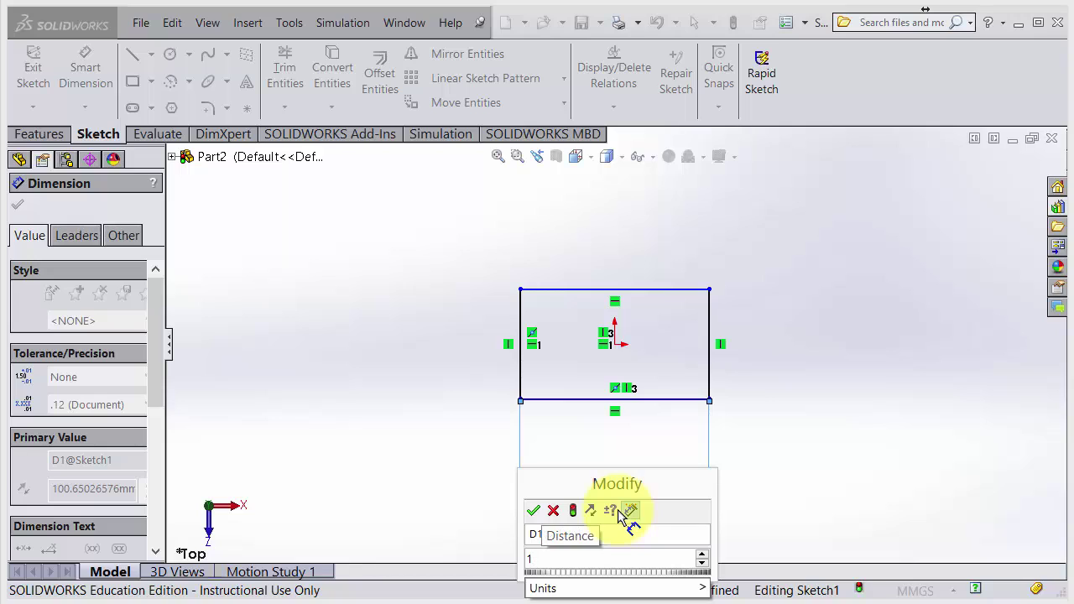
type("6")
key("Return")
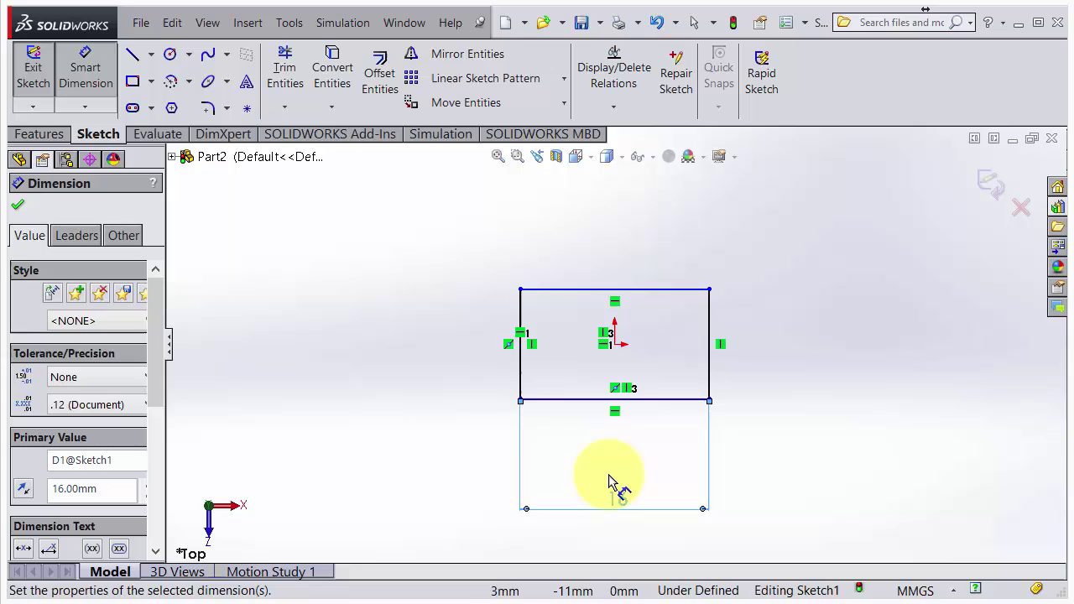
left_click(100, 77)
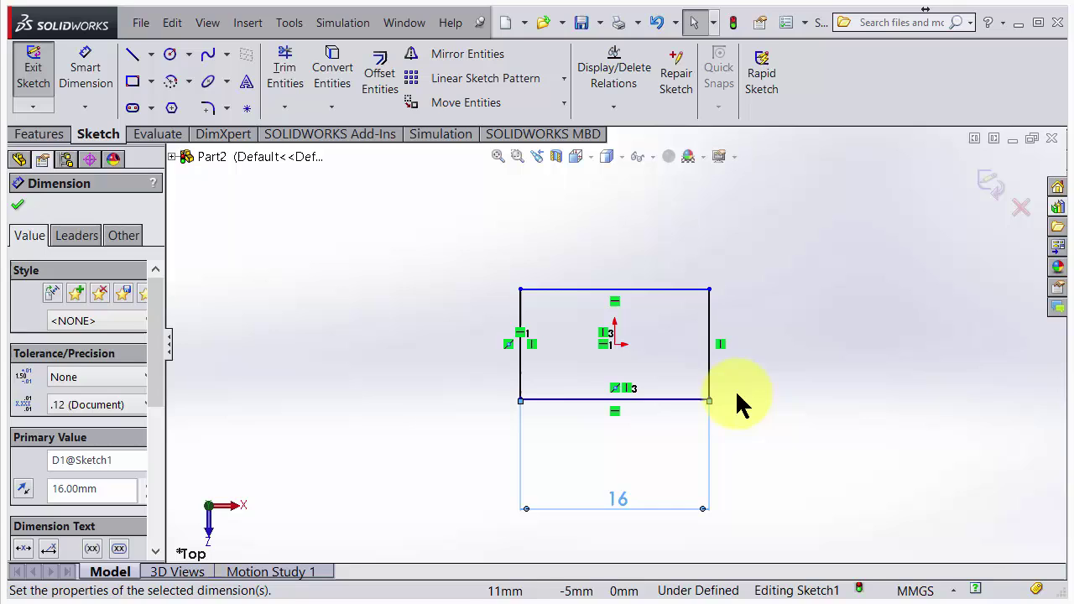
Add an Equal relation between two sketch lines to make the square fully defined
left_click(711, 356)
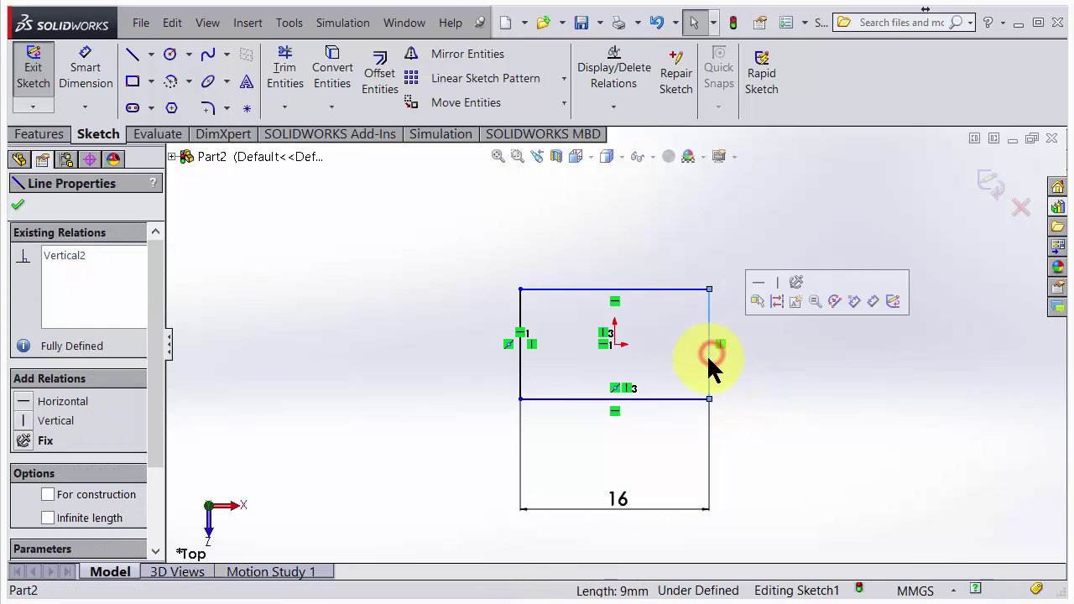
left_click(678, 400)
left_click(678, 399, "ctrl")
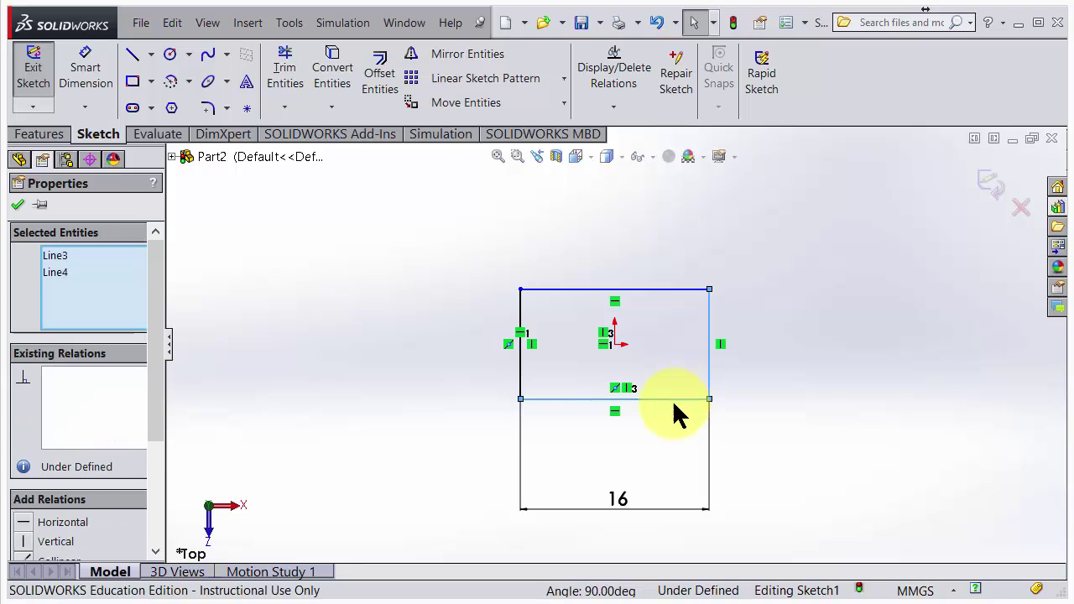
mouse_move(156, 376)
left_mouse_down()
mouse_move(158, 445)
mouse_move(125, 491)
left_mouse_up()
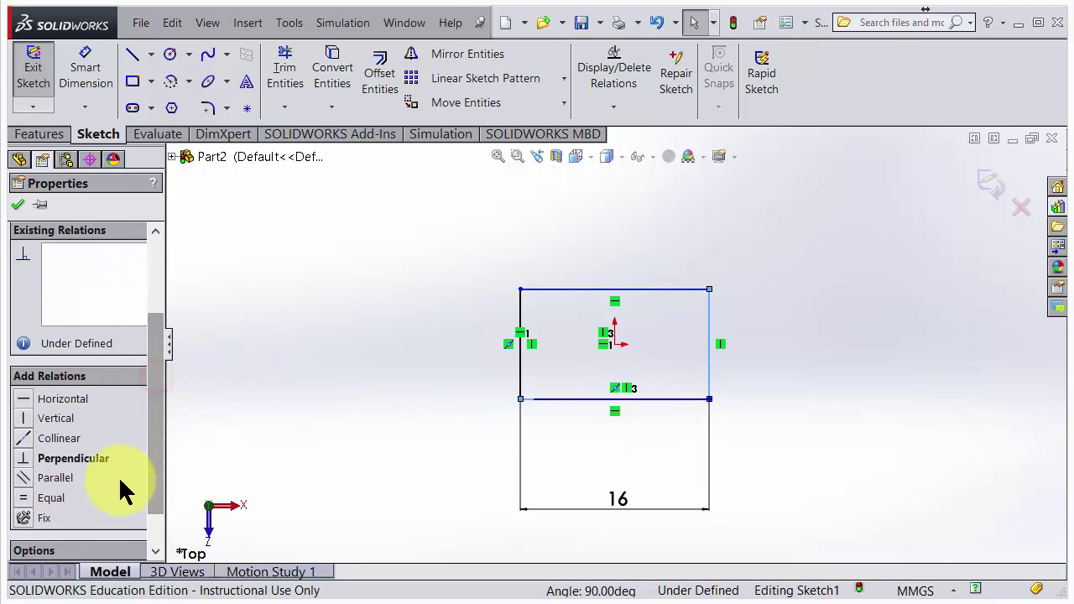
left_click(22, 501)
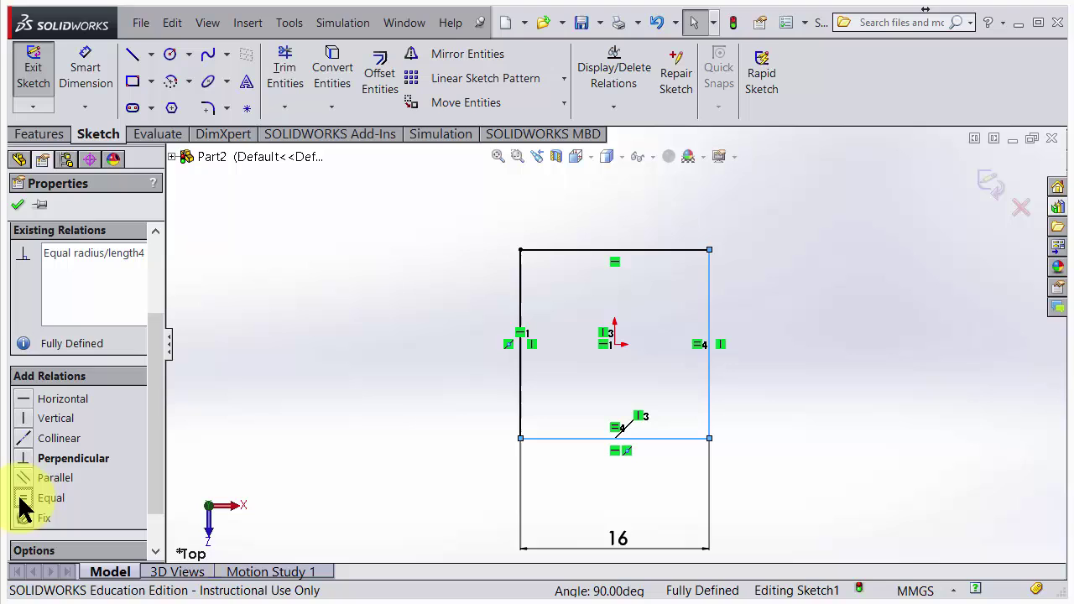
left_click(17, 207)
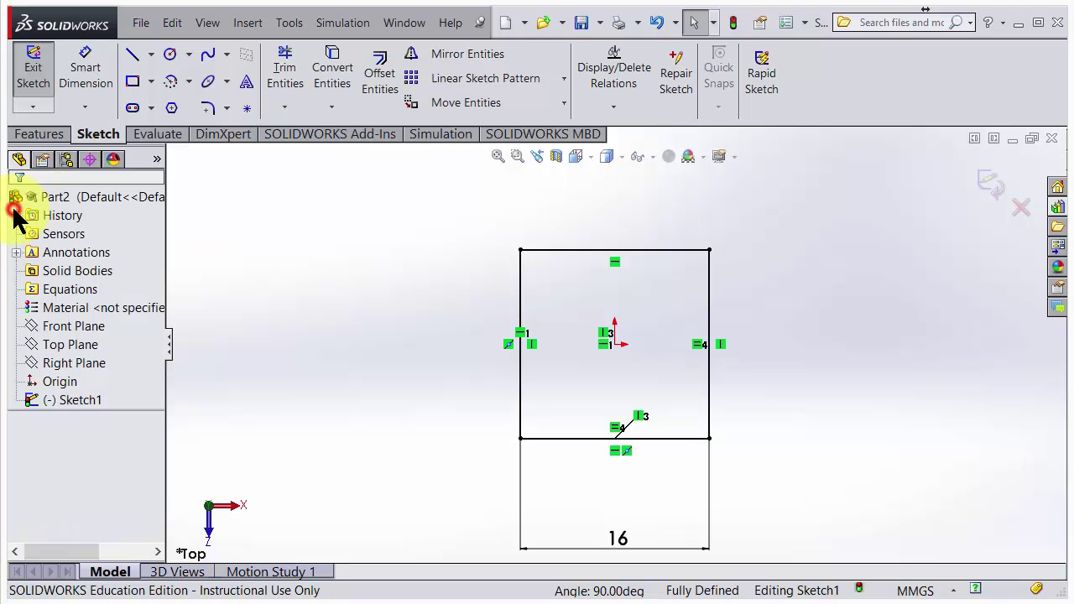
Exit the sketch into a Boss-Extrude preview, then switch to the Chrome course page
left_click(982, 181)
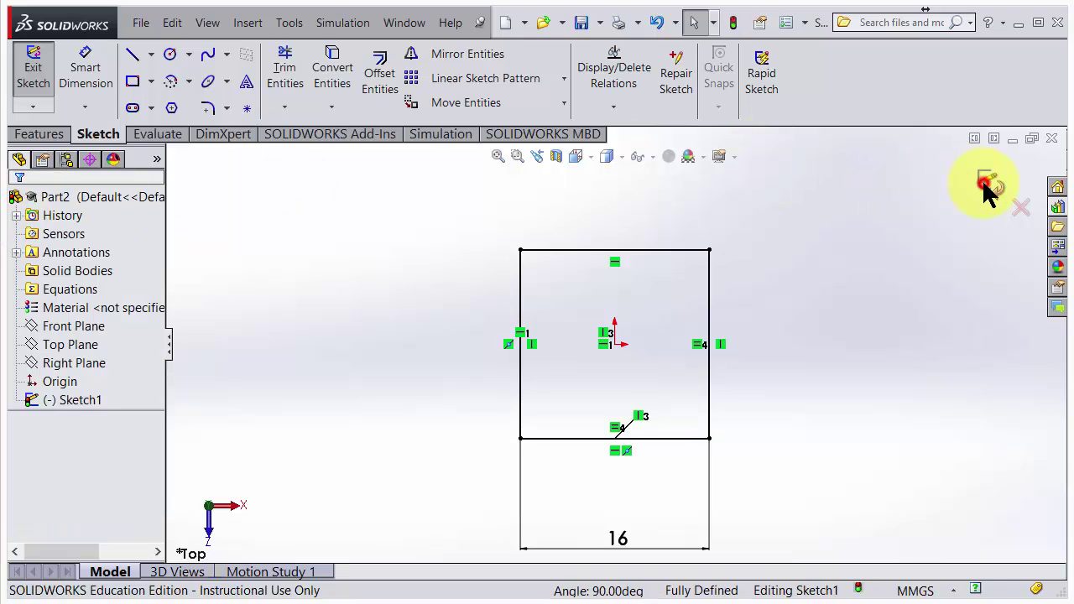
mouse_move(945, 225)
middle_mouse_down()
mouse_move(846, 313)
mouse_move(873, 265)
middle_mouse_up()
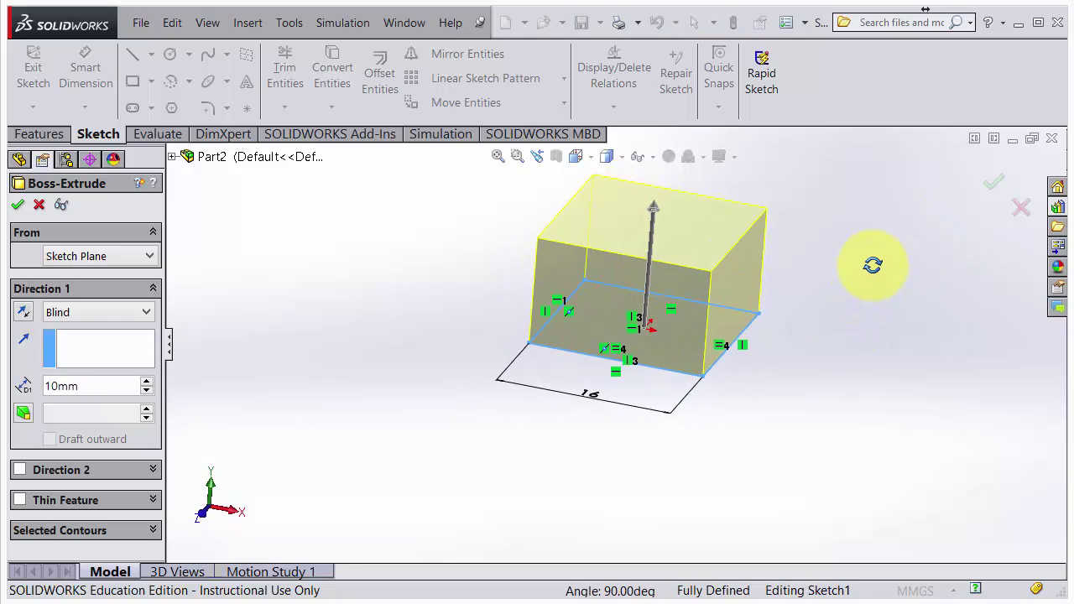
key("alt")
key("alt+Tab")
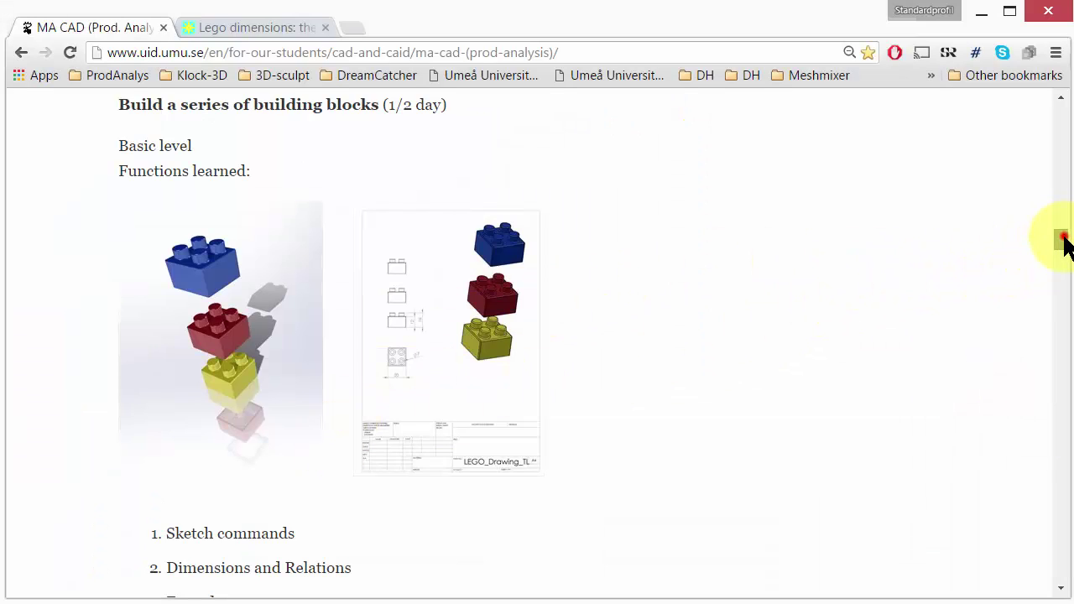
Open the Lego dimensions page showing 9.6 mm brick height and 1.8 mm studs
left_click_drag(1061, 238, 1062, 272)
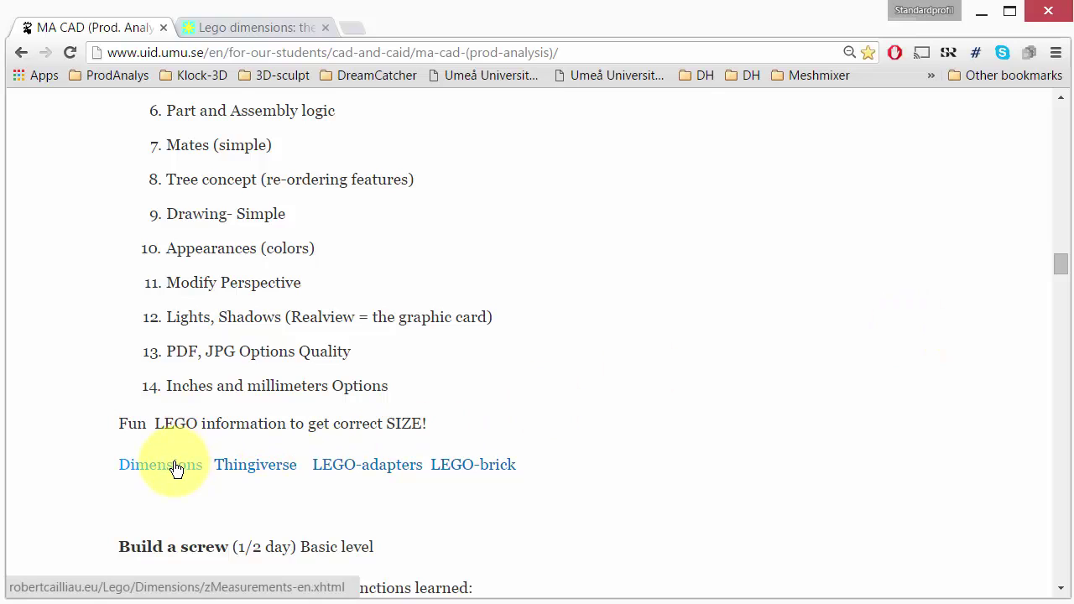
left_click(270, 30)
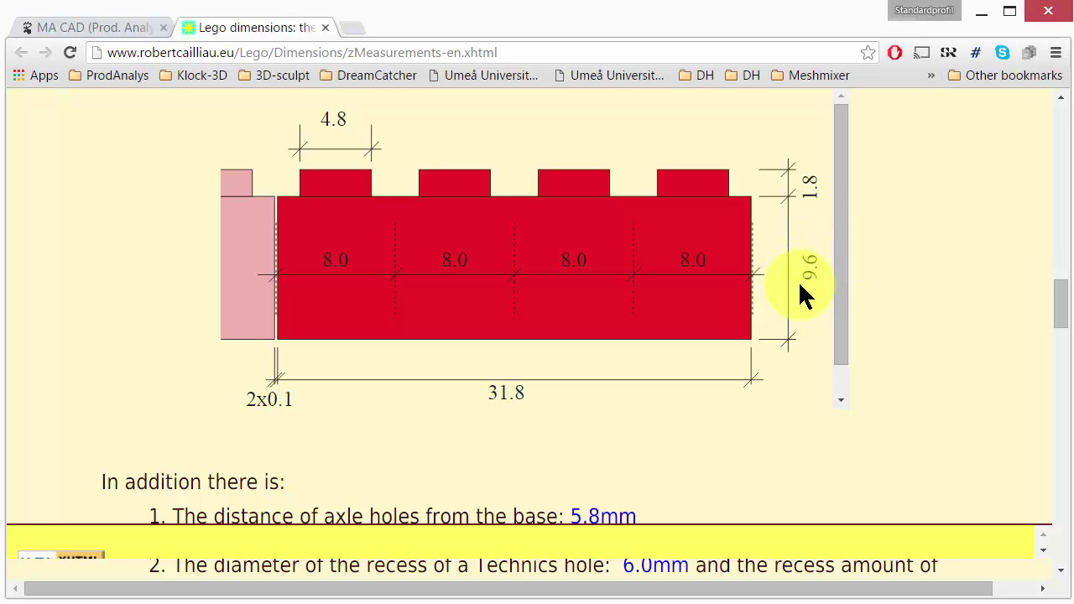
key("alt+Tab")
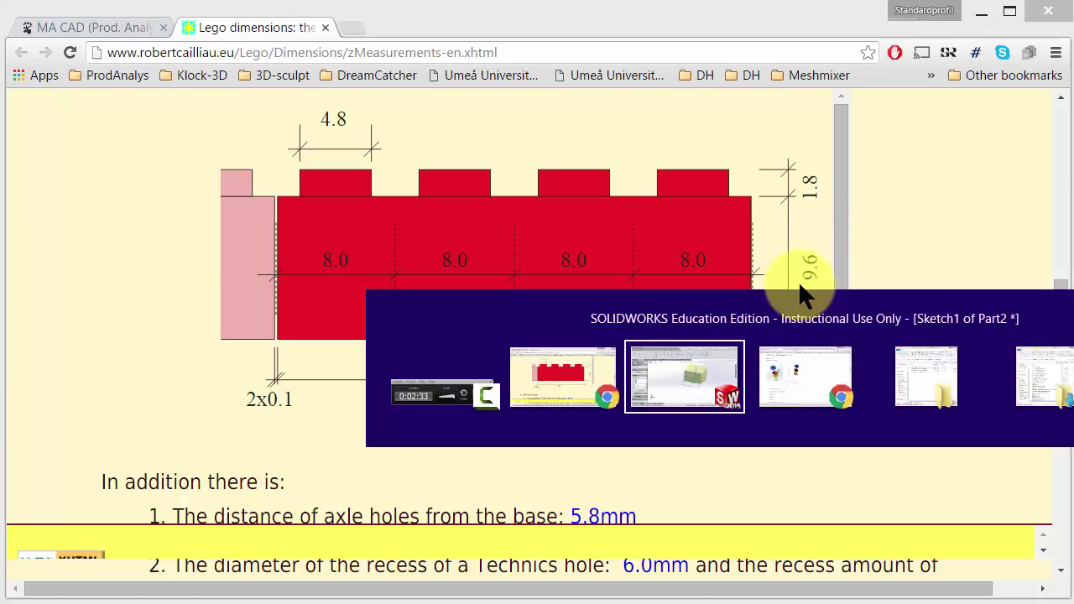
key("alt+Tab")
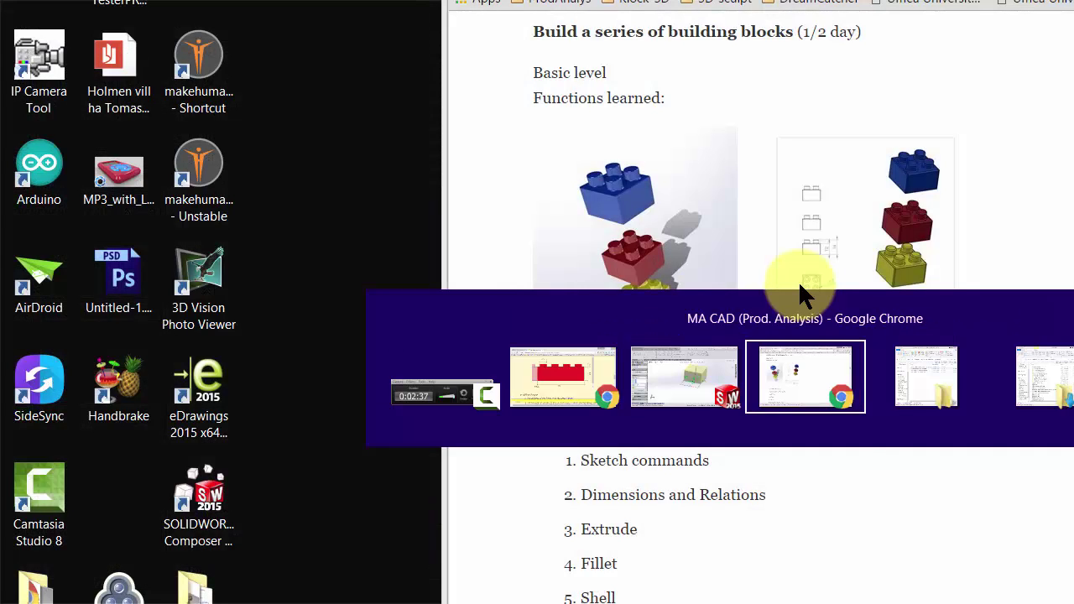
Back in SOLIDWORKS, set the Boss-Extrude depth to 9.6 mm
key("alt+shift+Tab")
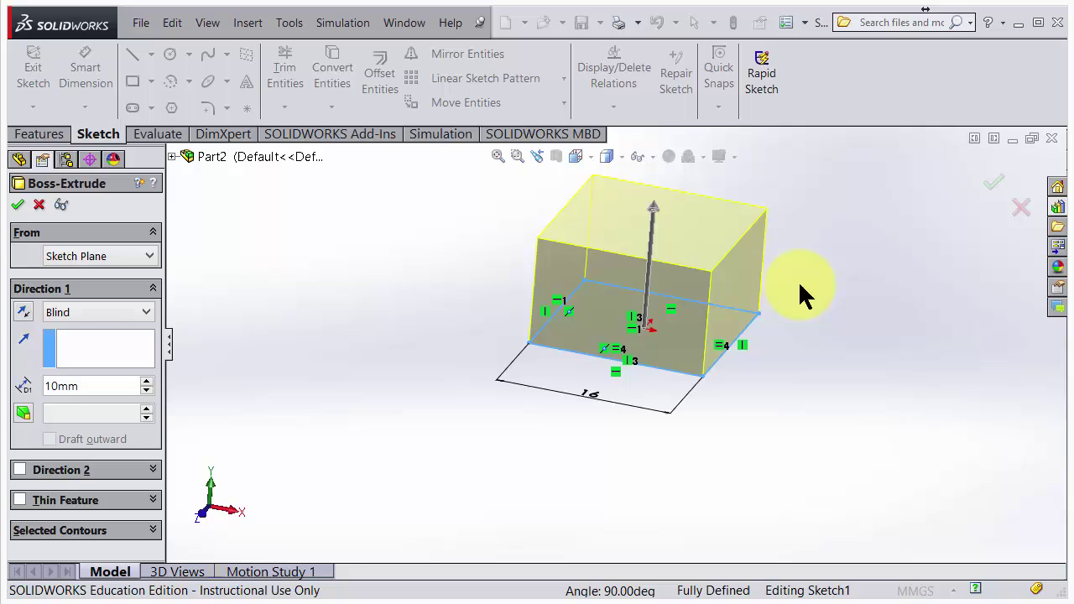
left_click(95, 385)
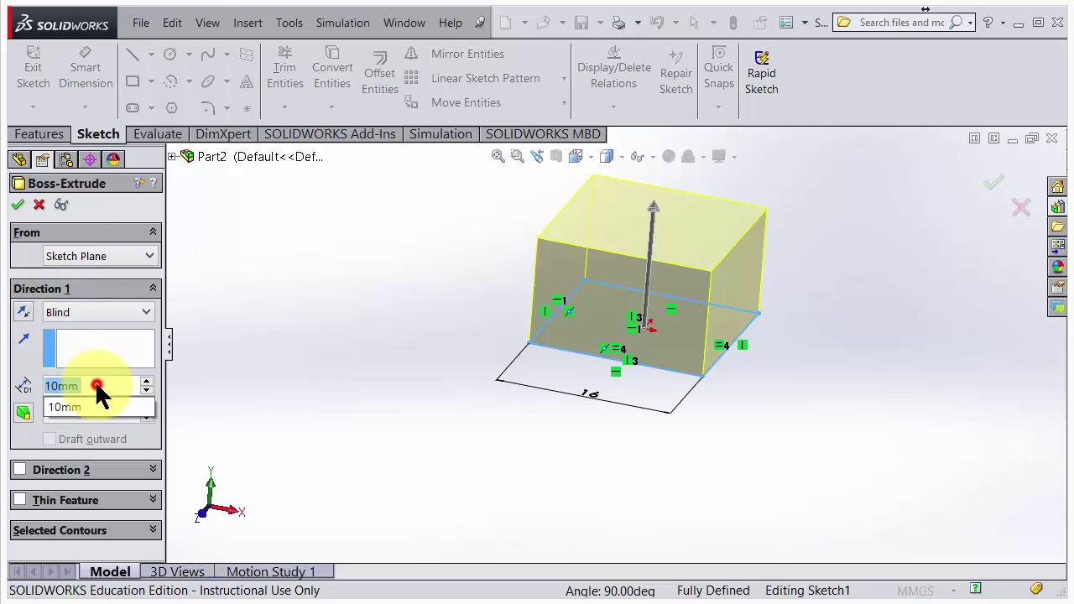
left_click(99, 379)
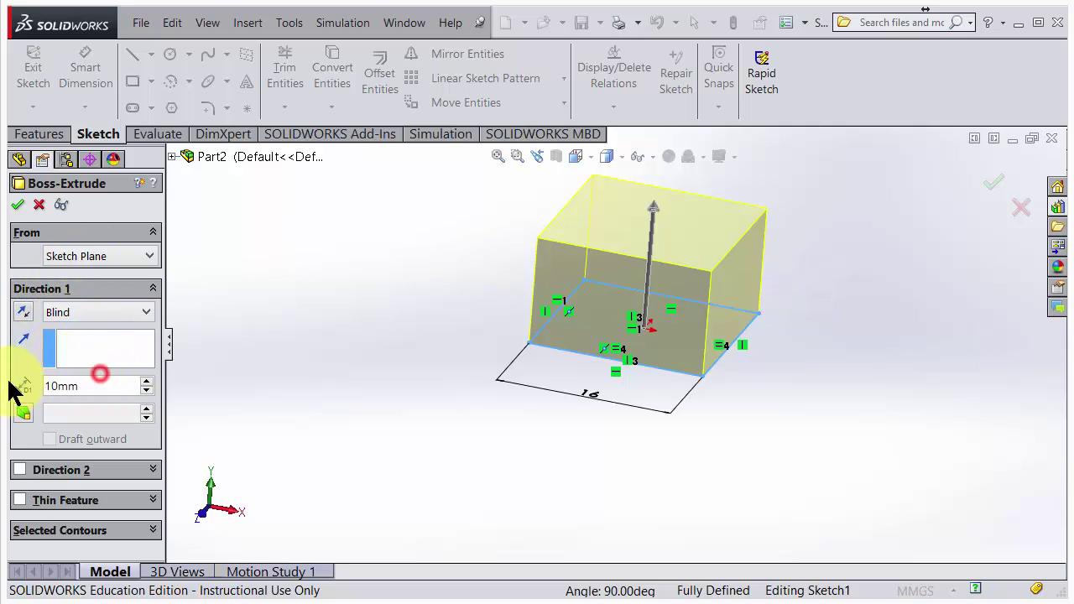
left_click(102, 380)
type("0")
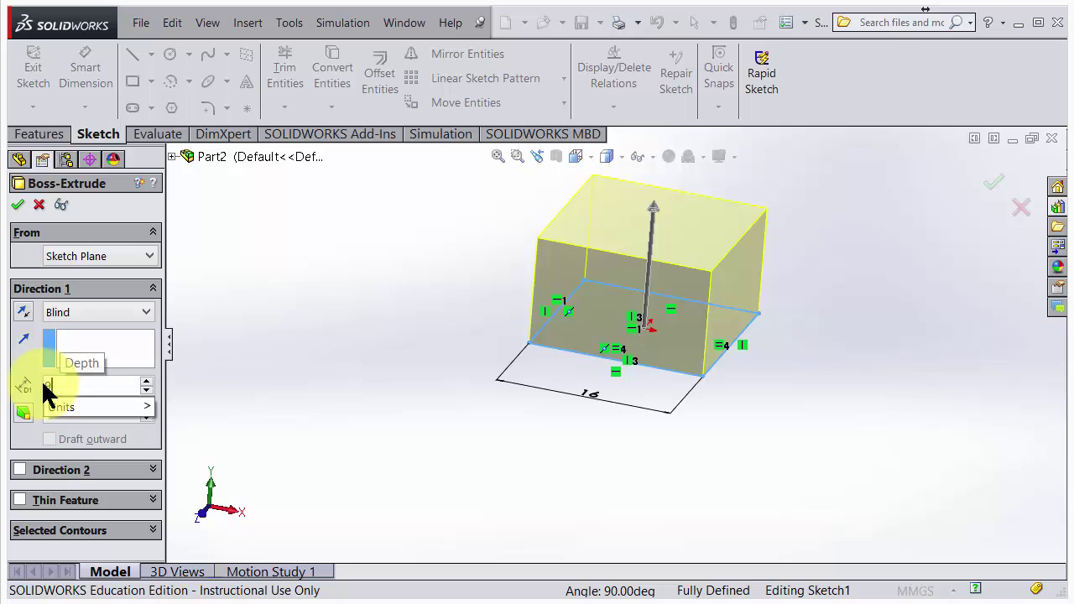
type(".6")
key("Return")
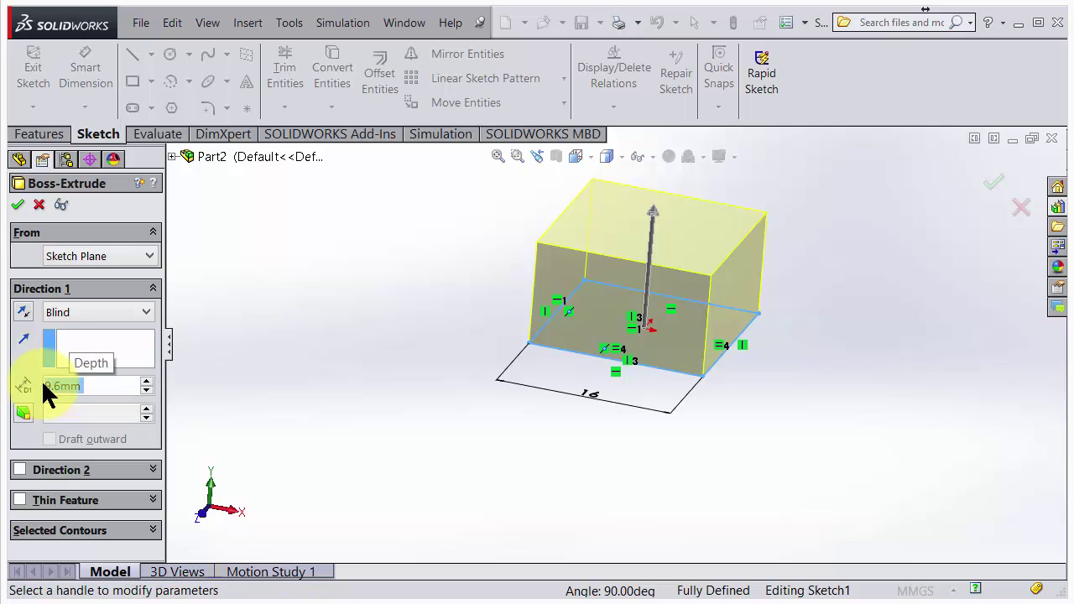
Accept the 9.6 mm extrusion and orbit the block to view its underside
left_click(996, 184)
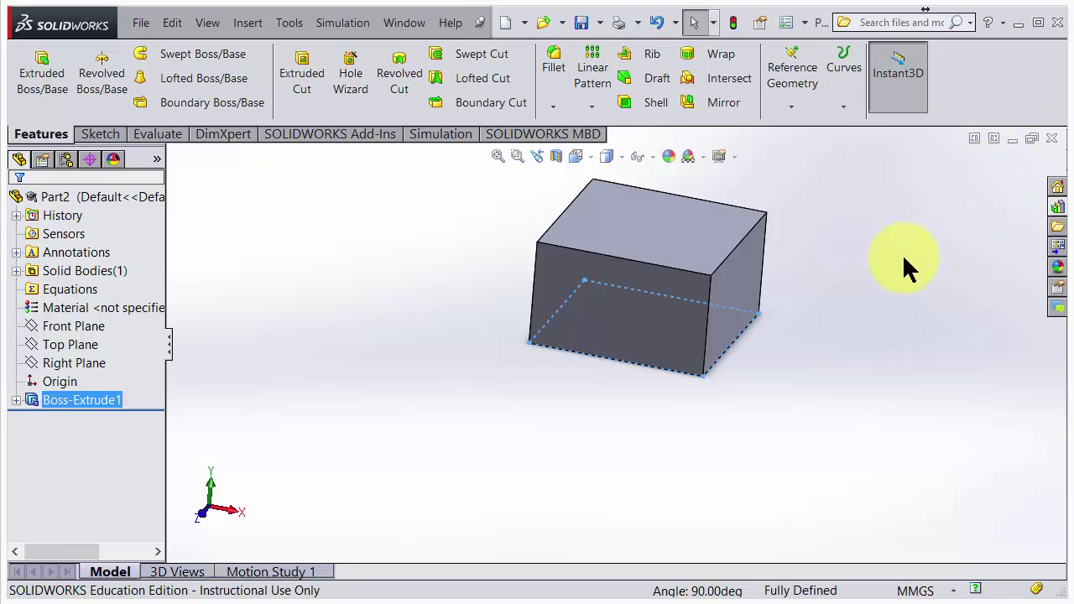
middle_click_drag(904, 257, 873, 263)
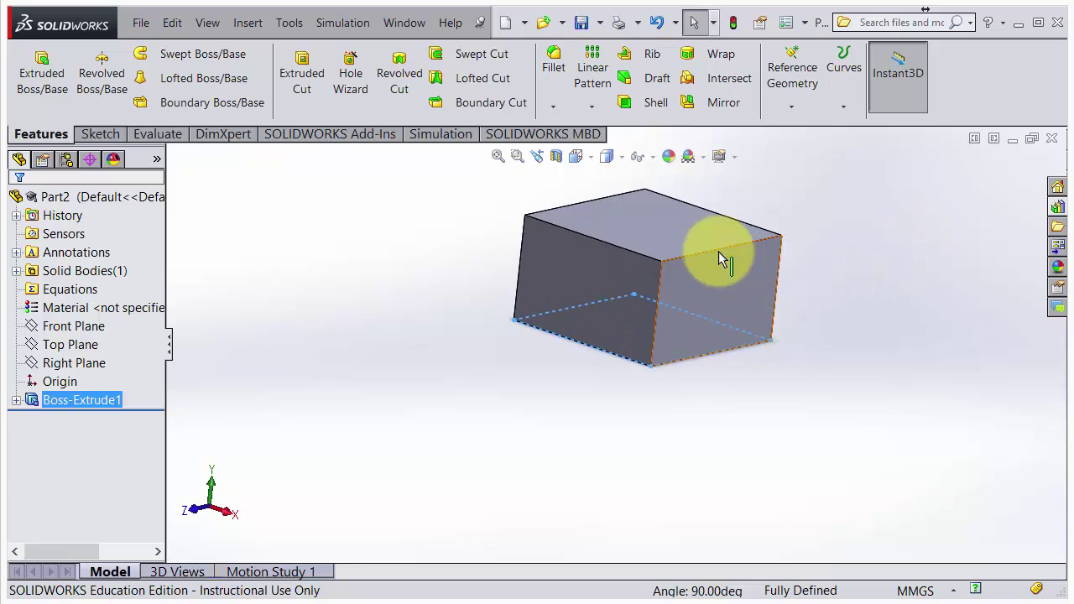
middle_click_drag(719, 258, 766, 421)
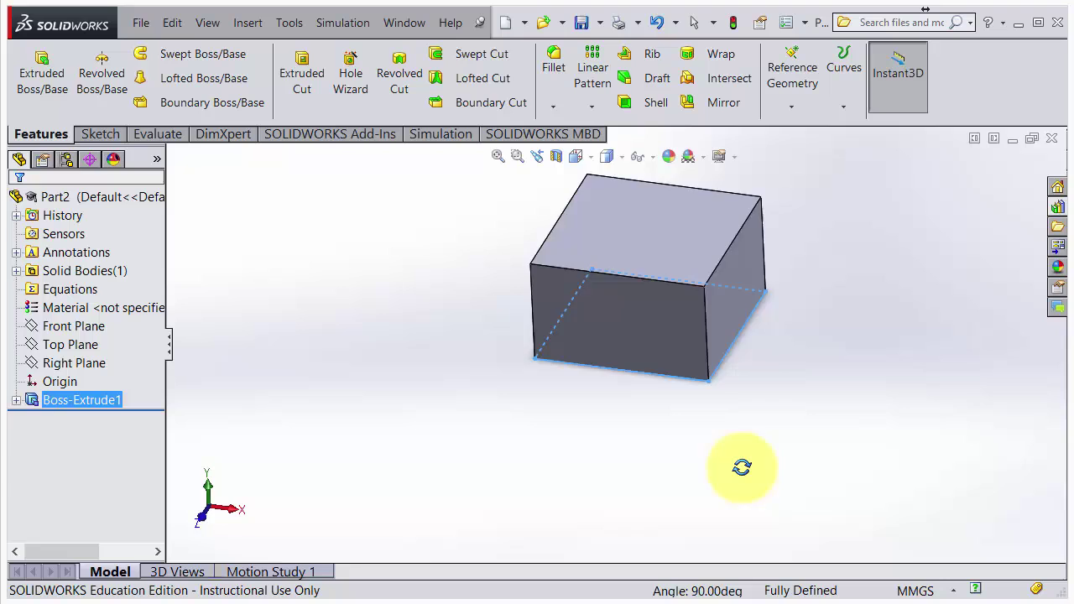
middle_click_drag(742, 468, 747, 509)
middle_click_drag(678, 299, 673, 240)
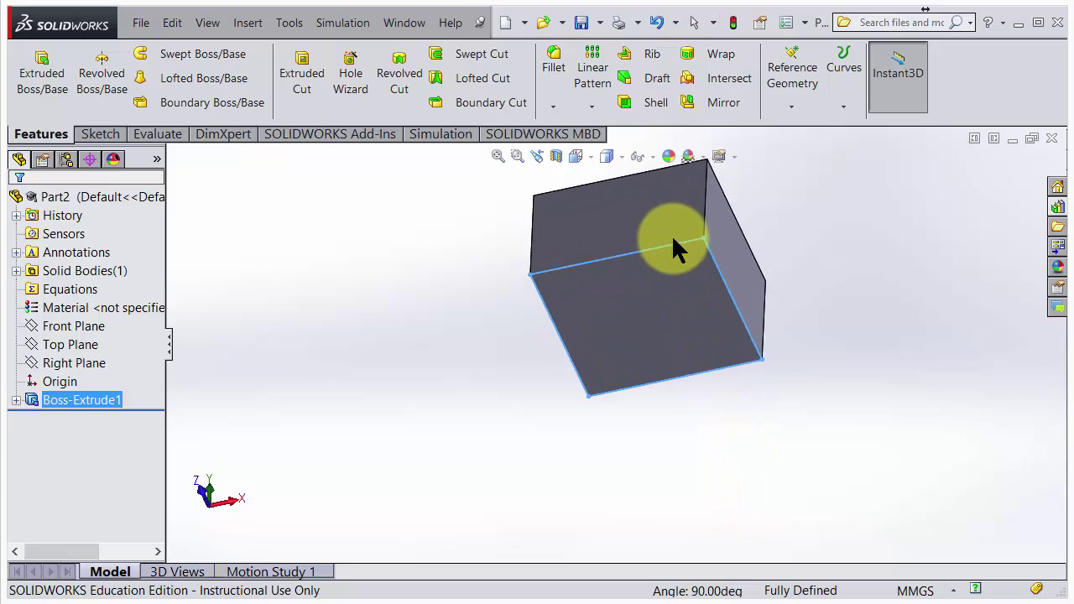
key("Escape")
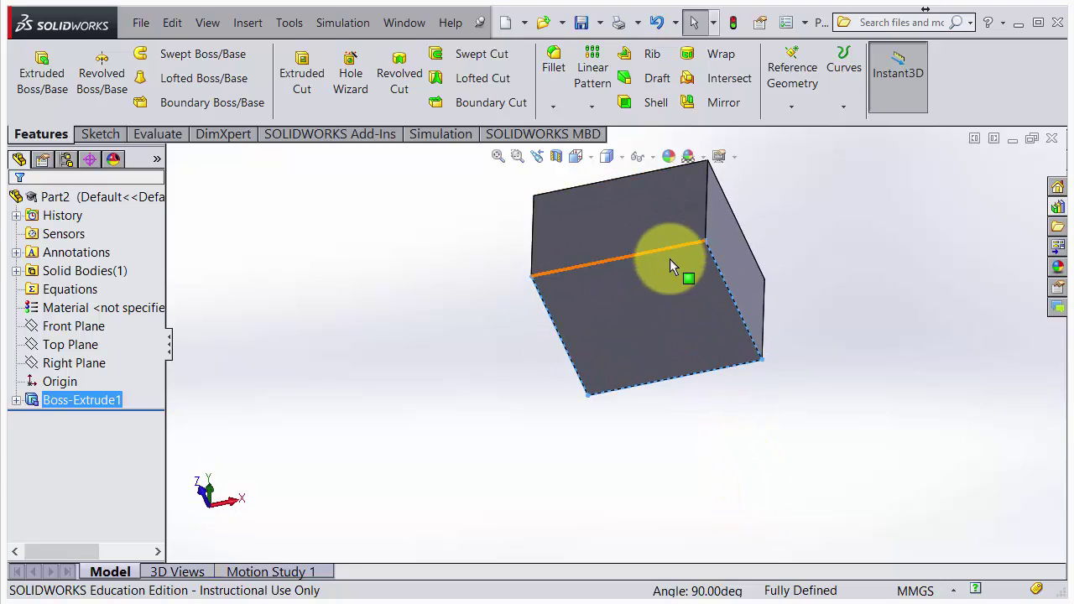
left_click(554, 285)
left_click(464, 354)
middle_click_drag(447, 338, 575, 242)
key("Escape")
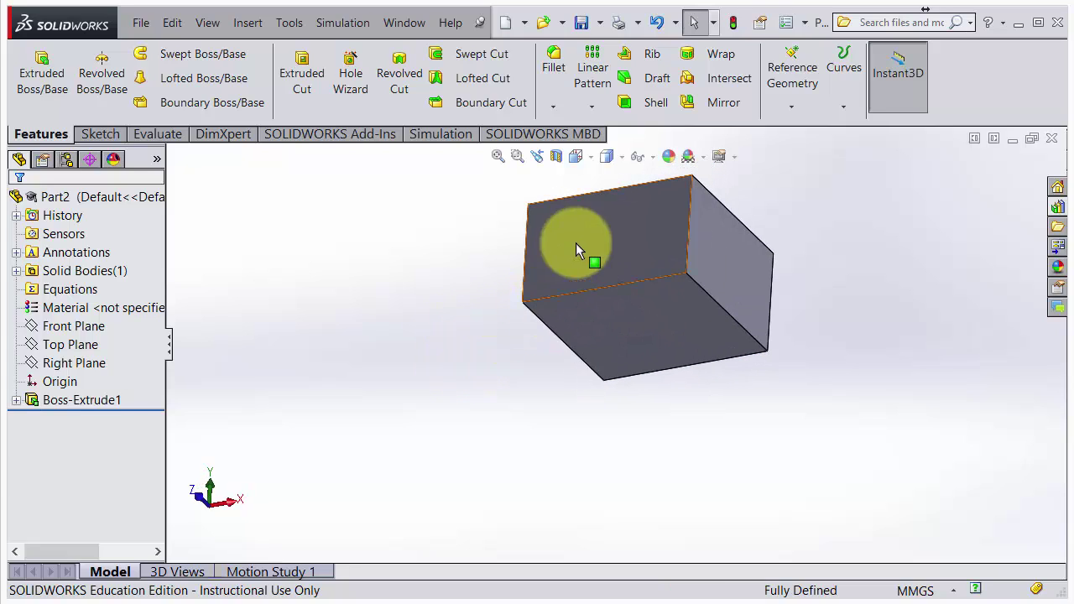
Start a Shell with the box's bottom face removed, then switch to the Lego dimensions page in Chrome
left_click(625, 100)
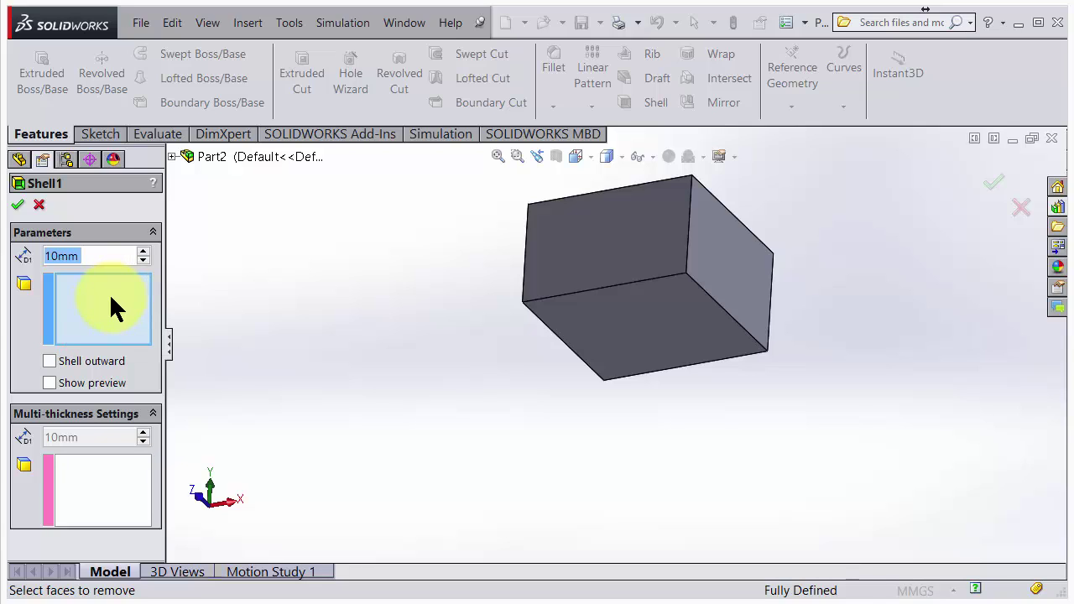
left_click(639, 326)
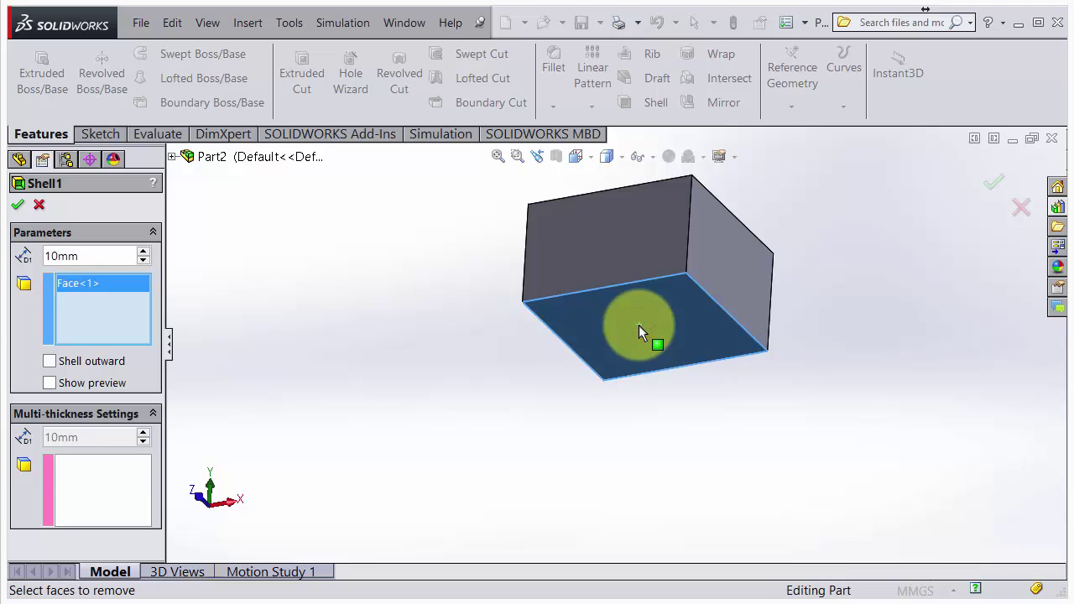
key("alt+Tab")
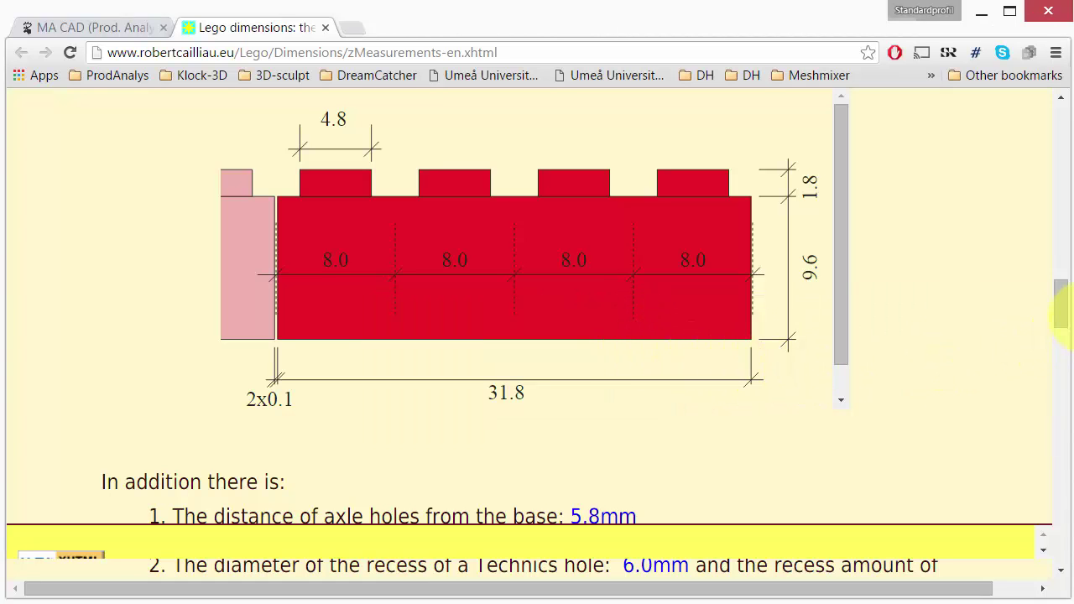
Scroll the Lego page down to the brick's bottom-view drawing, then return to SOLIDWORKS
left_click_drag(1061, 311, 1055, 402)
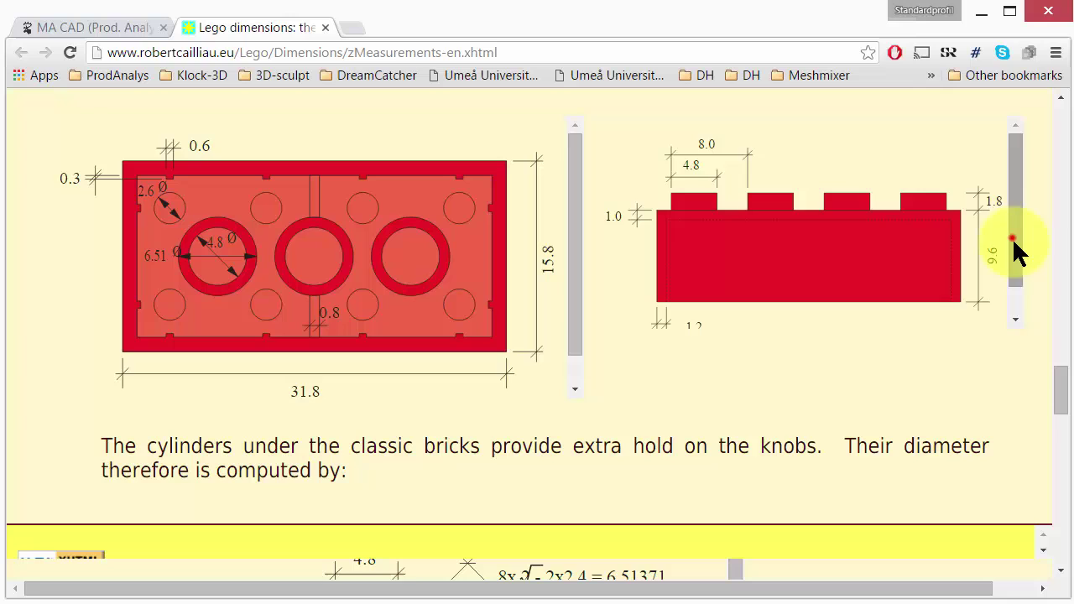
left_click_drag(1016, 247, 1015, 270)
key("alt+Tab")
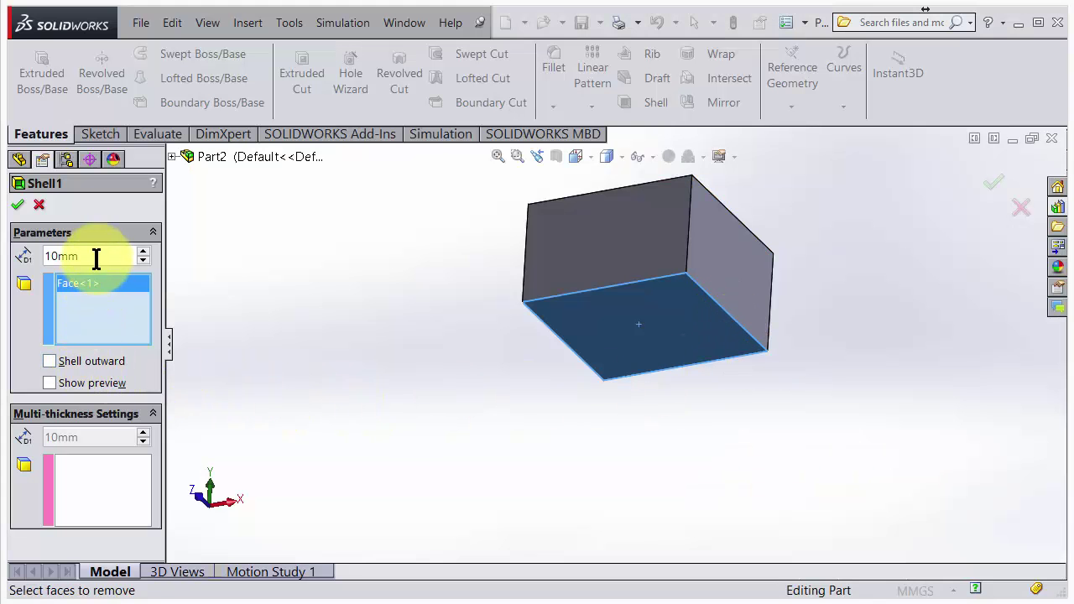
Set the shell wall thickness to 1.2 mm, accept Shell1, and orbit to view the hollow inside
left_click(96, 256)
type("1.2")
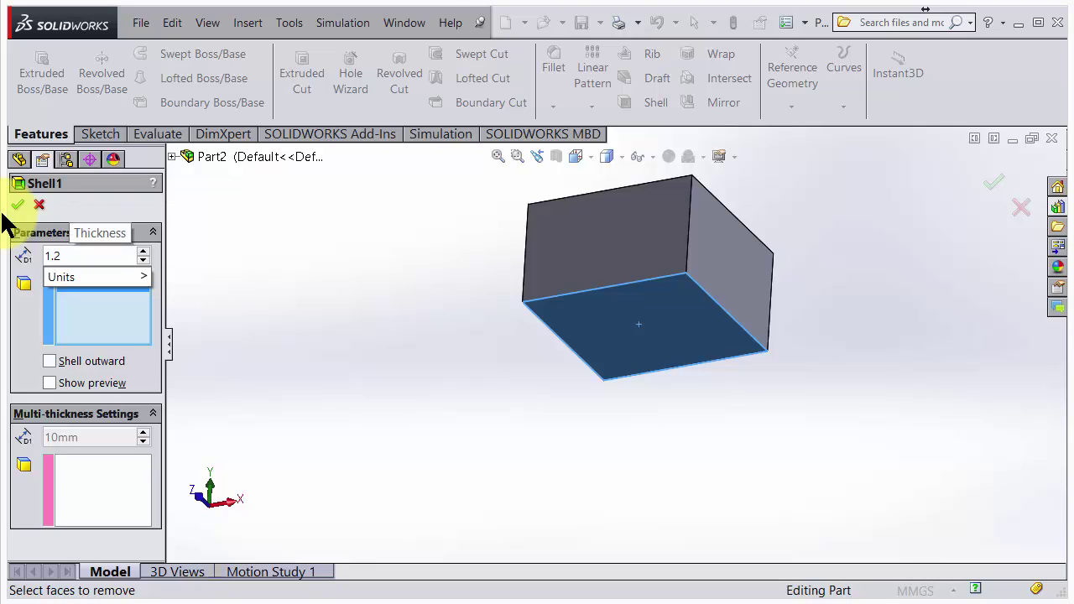
key("Return")
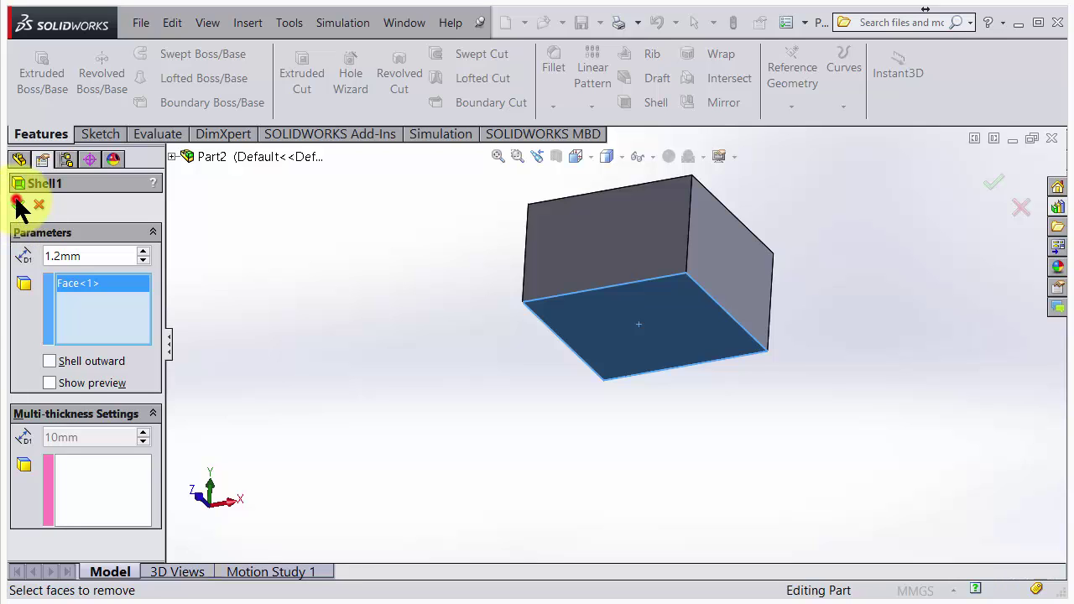
left_click(16, 203)
middle_click_drag(568, 377, 629, 511)
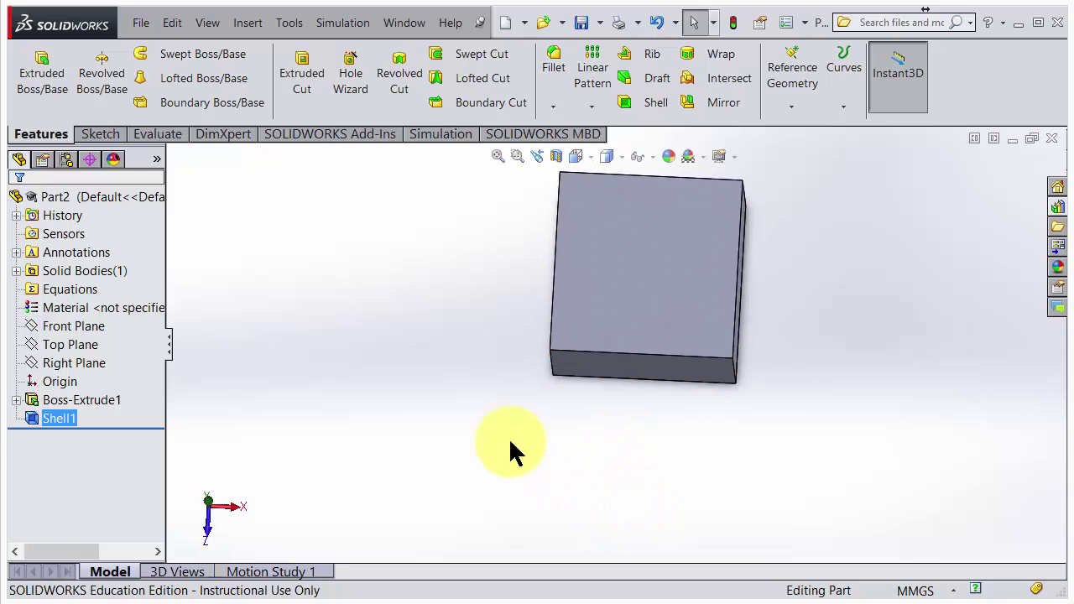
Open a new sketch on the block's top face and set the view Normal To it
left_click(34, 71)
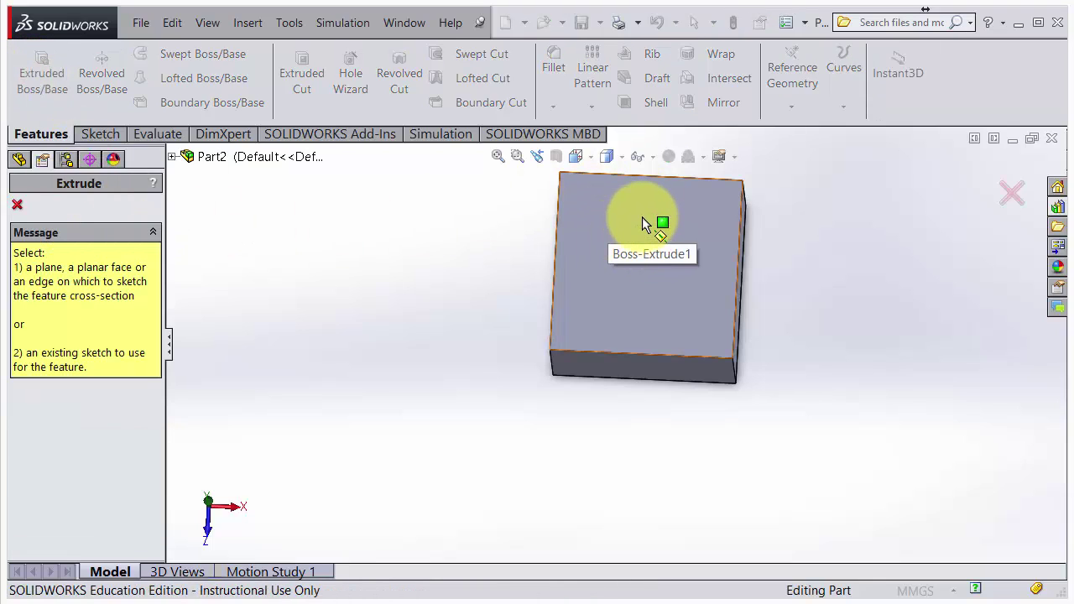
left_click(642, 220)
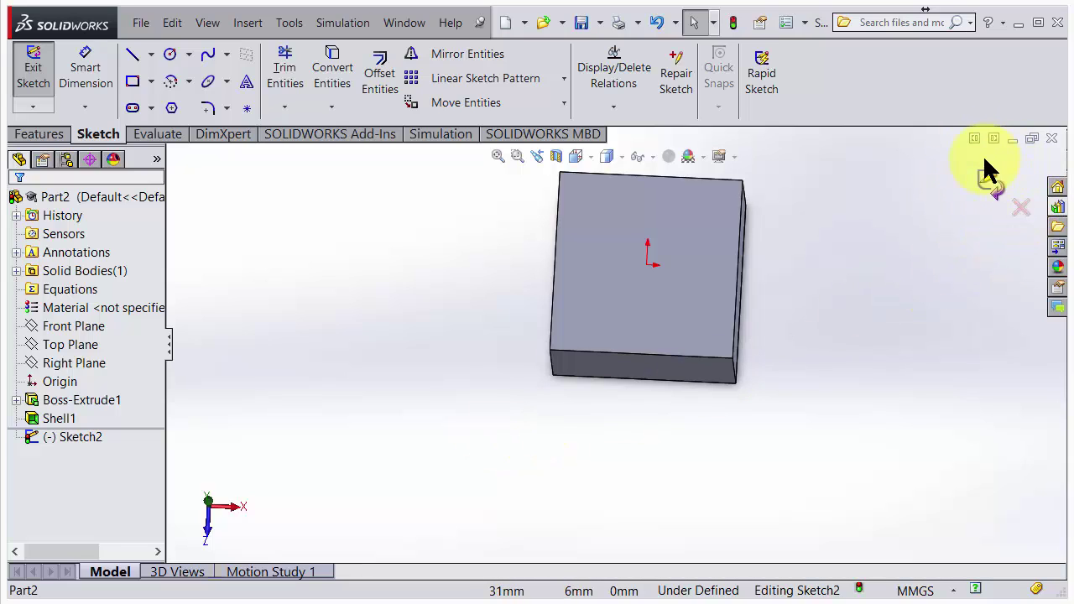
middle_click_drag(881, 328, 870, 232)
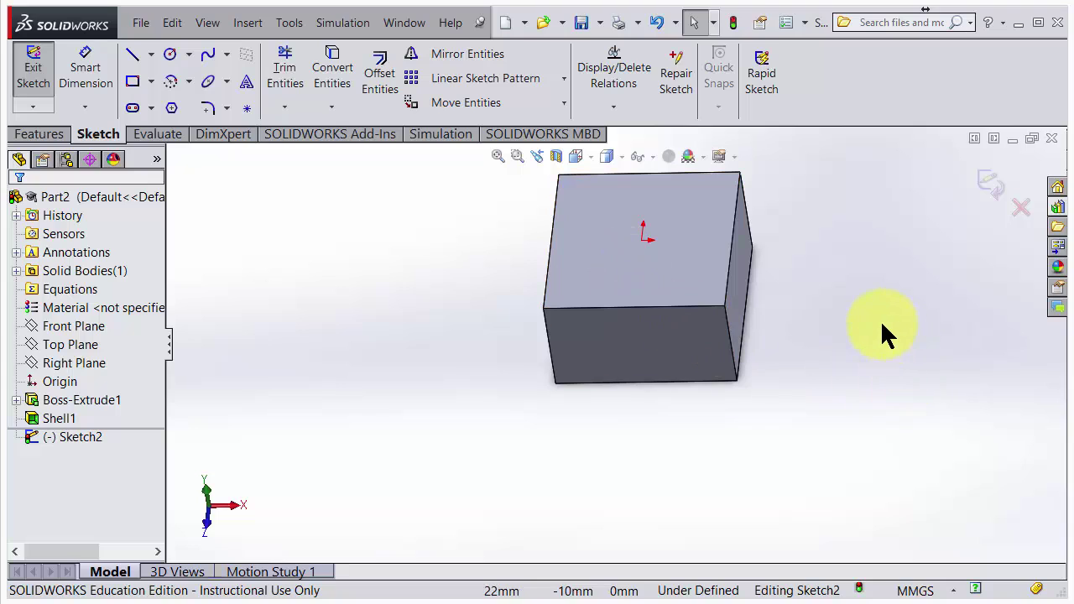
key("space")
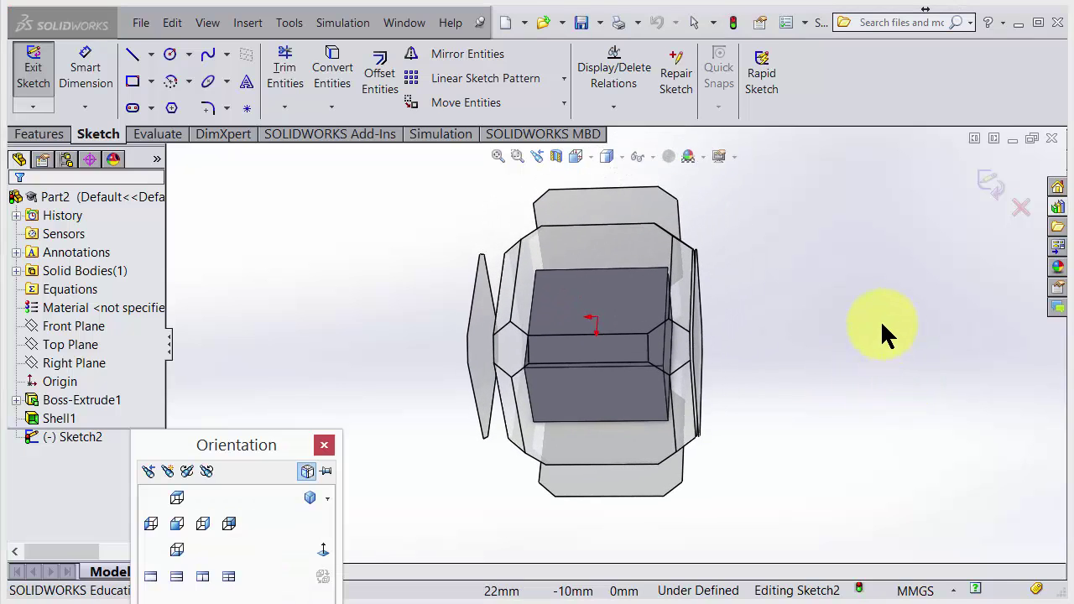
left_click_drag(281, 450, 290, 269)
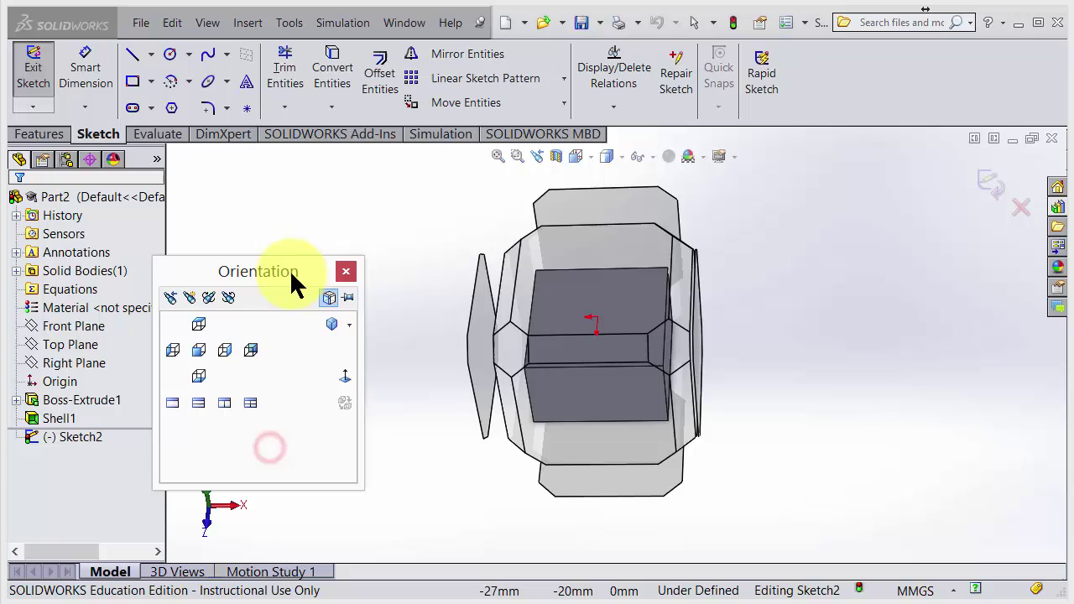
left_click(346, 379)
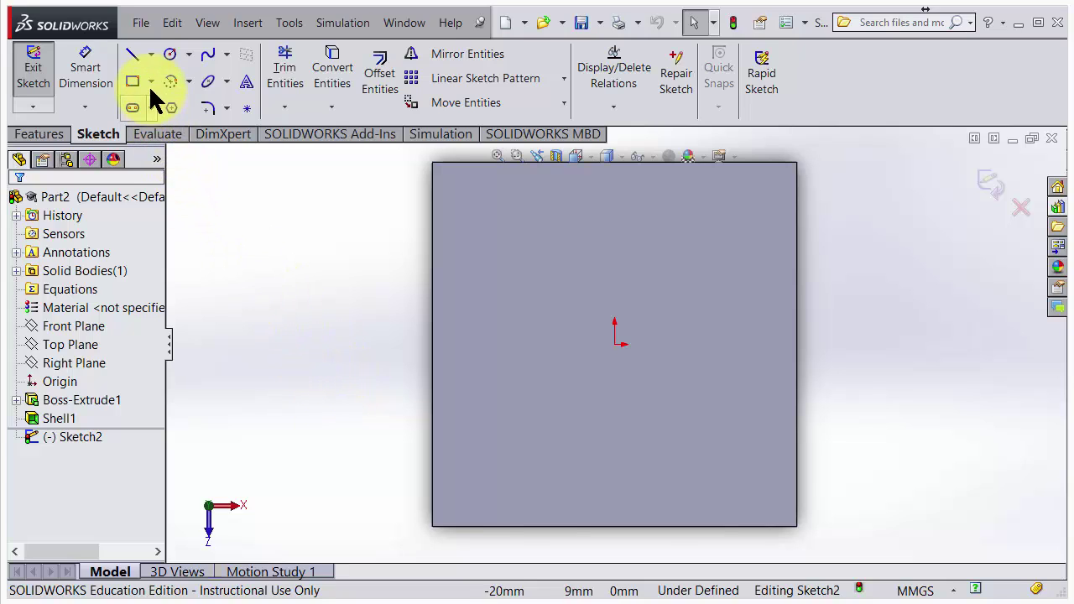
Draw a horizontal centerline across the top face, from left of the origin to right of it
left_click(150, 53)
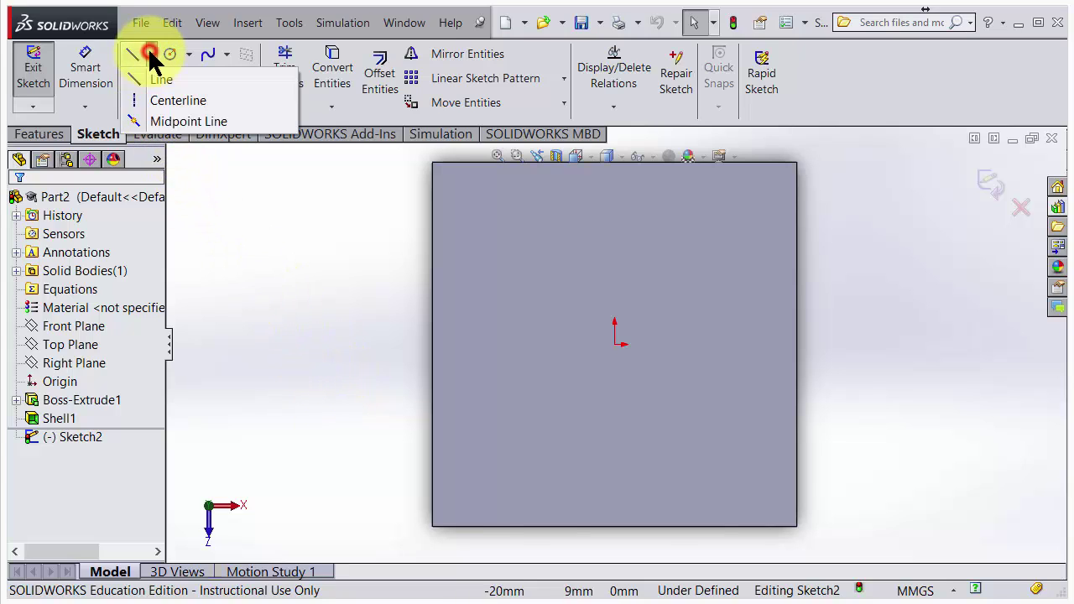
left_click(136, 101)
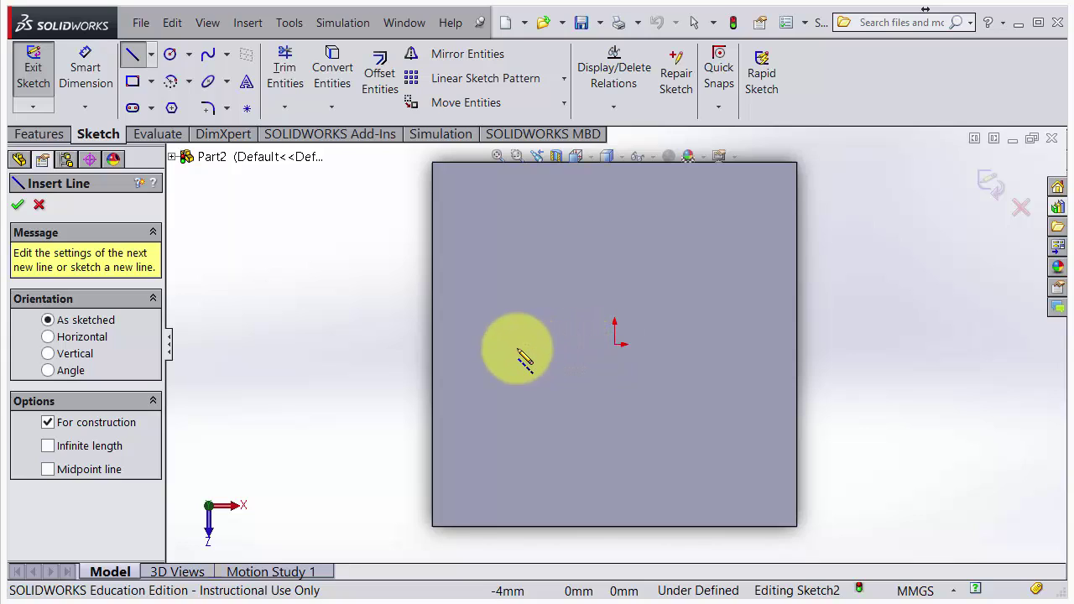
left_click(493, 344)
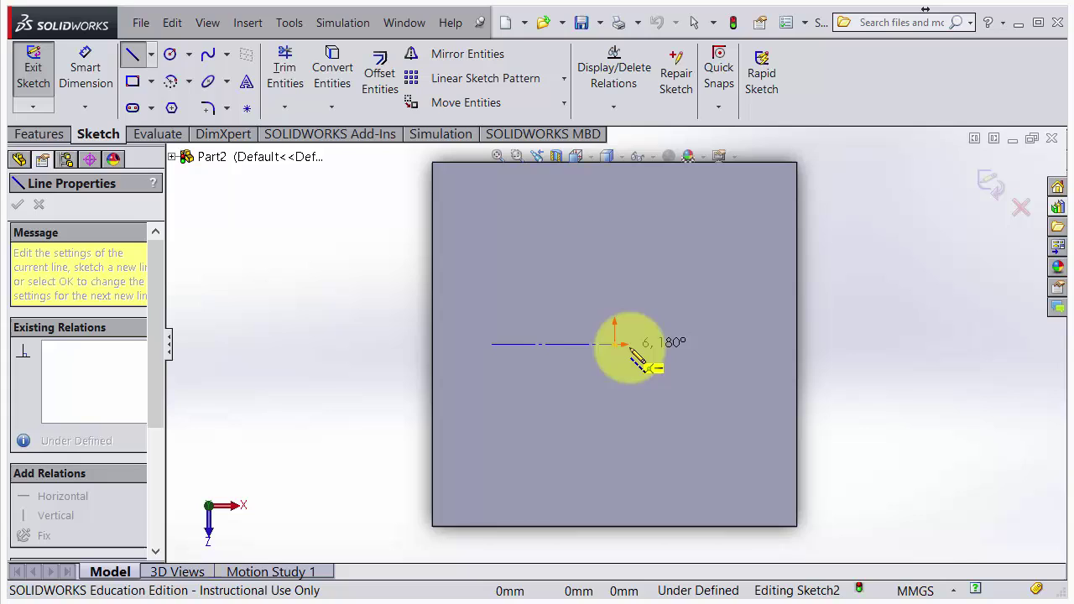
left_click(741, 344)
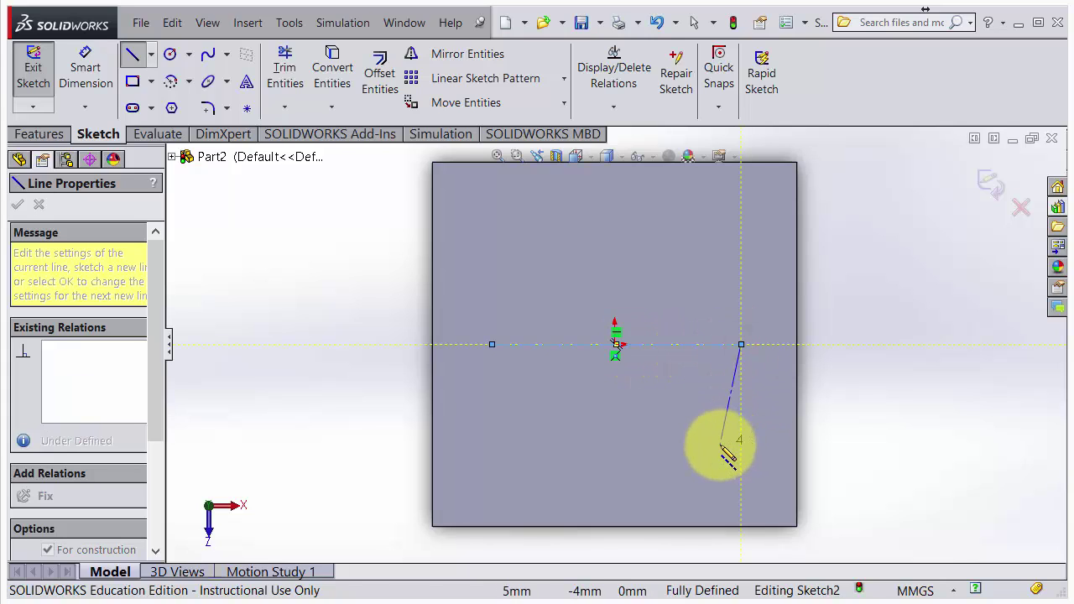
key("Escape")
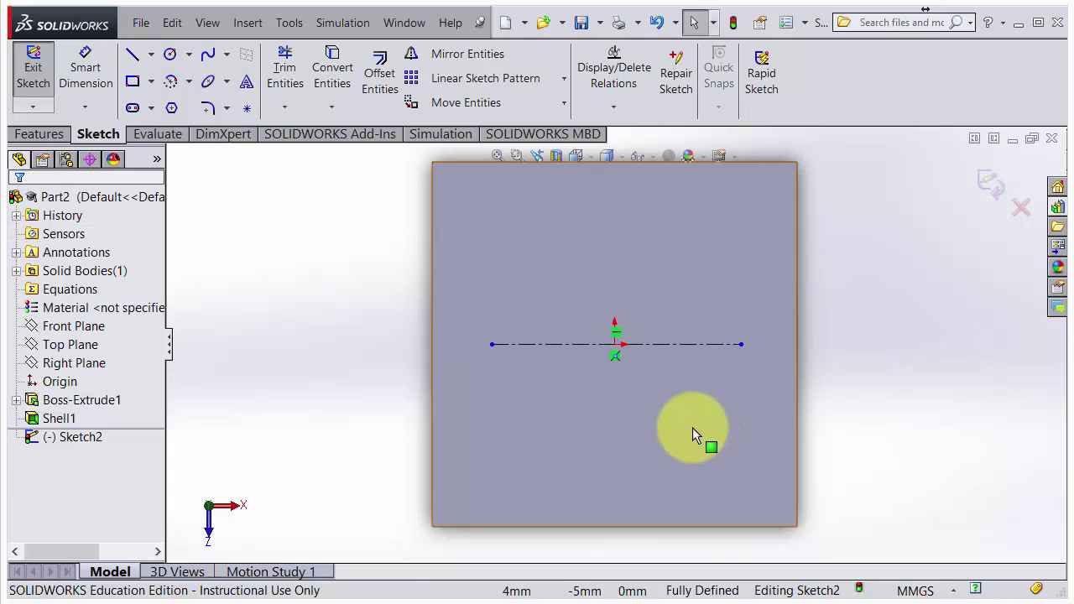
Select the horizontal centerline's midpoint from its right-click menu
right_click(709, 350)
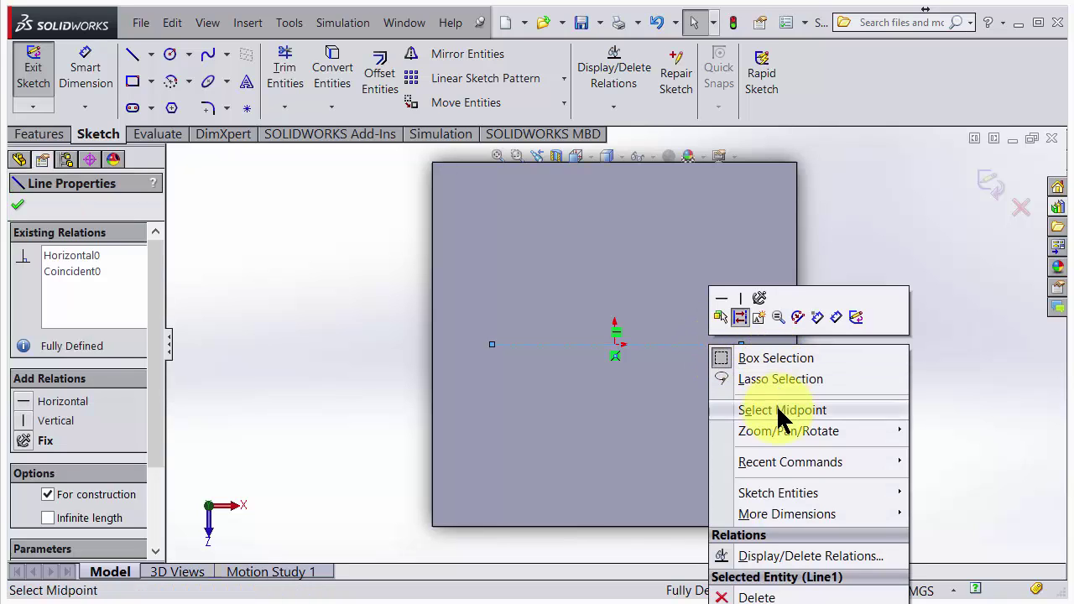
scroll(774, 475, "down", 2)
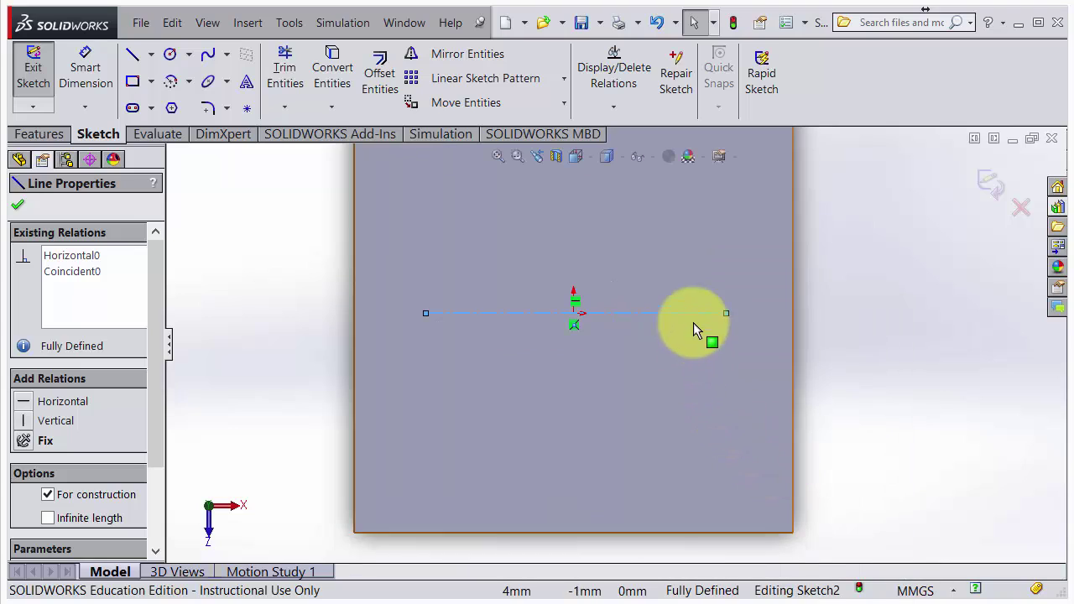
left_click(18, 203)
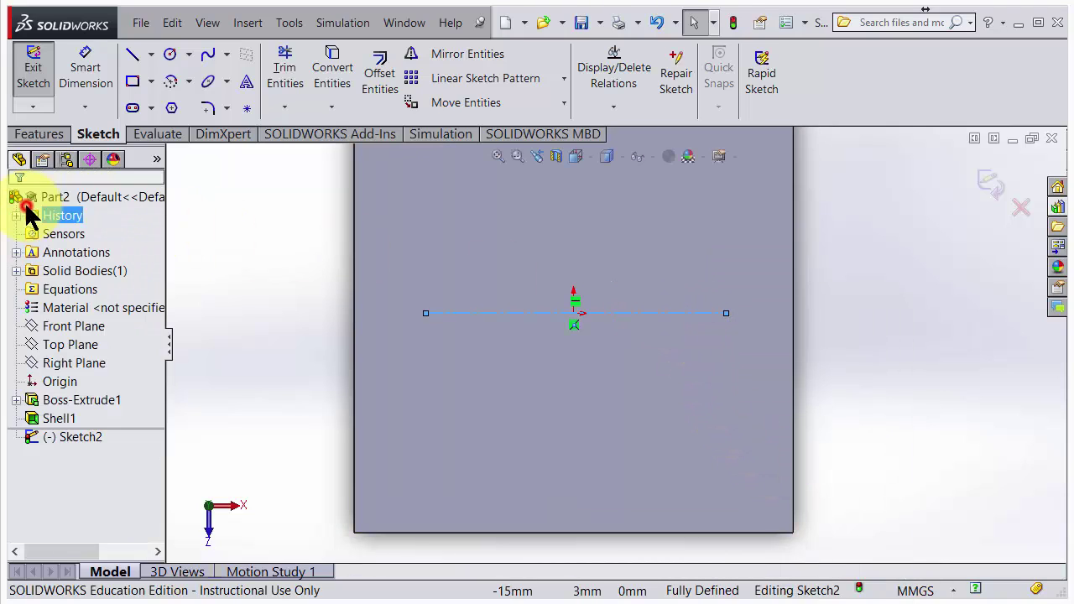
right_click(651, 321)
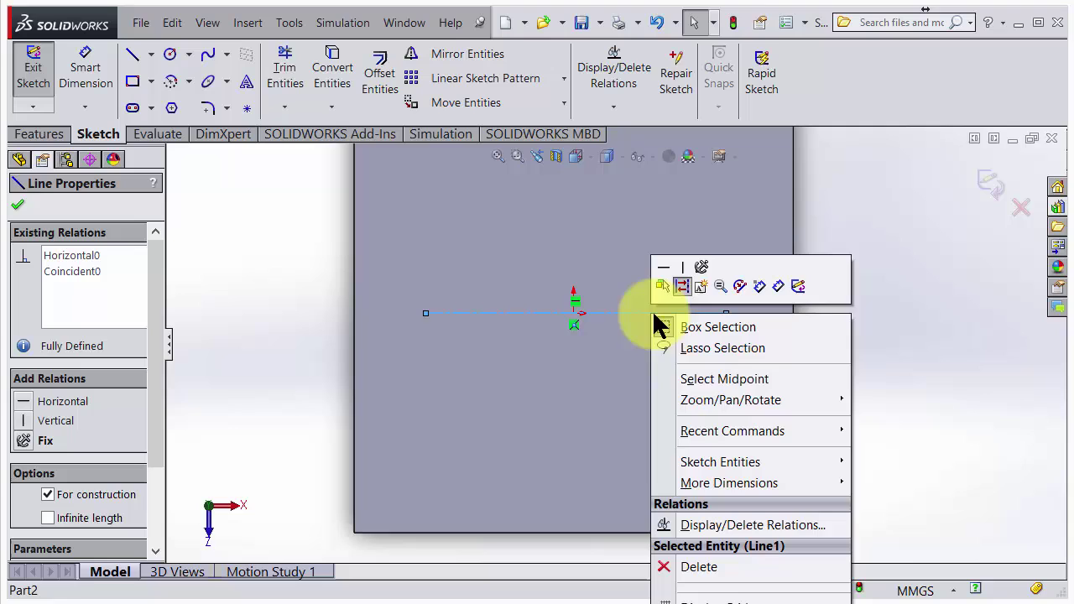
left_click(706, 378)
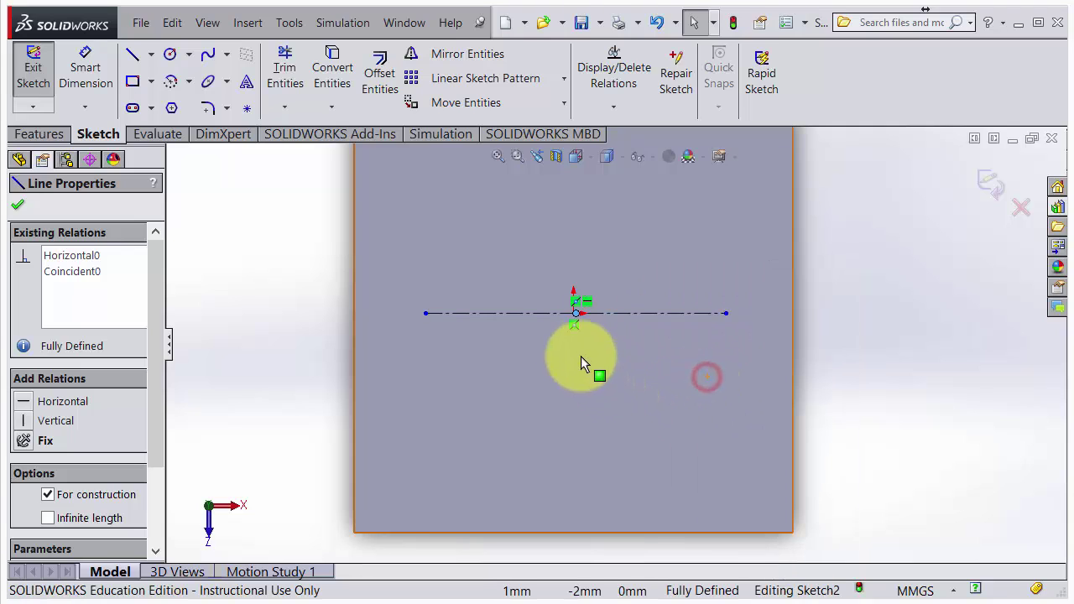
left_click(588, 314)
Add the sketch origin to the selection and make the midpoint Coincident with it
scroll(595, 321, "up", 2)
scroll(592, 327, "down", 5)
scroll(658, 244, "down", 2)
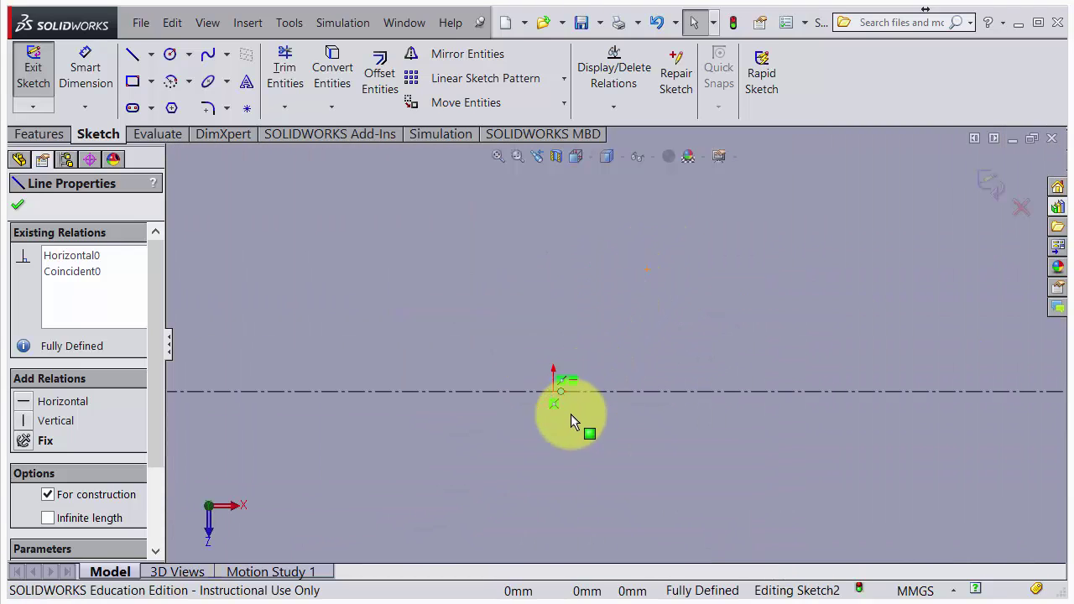
scroll(563, 422, "down", 3)
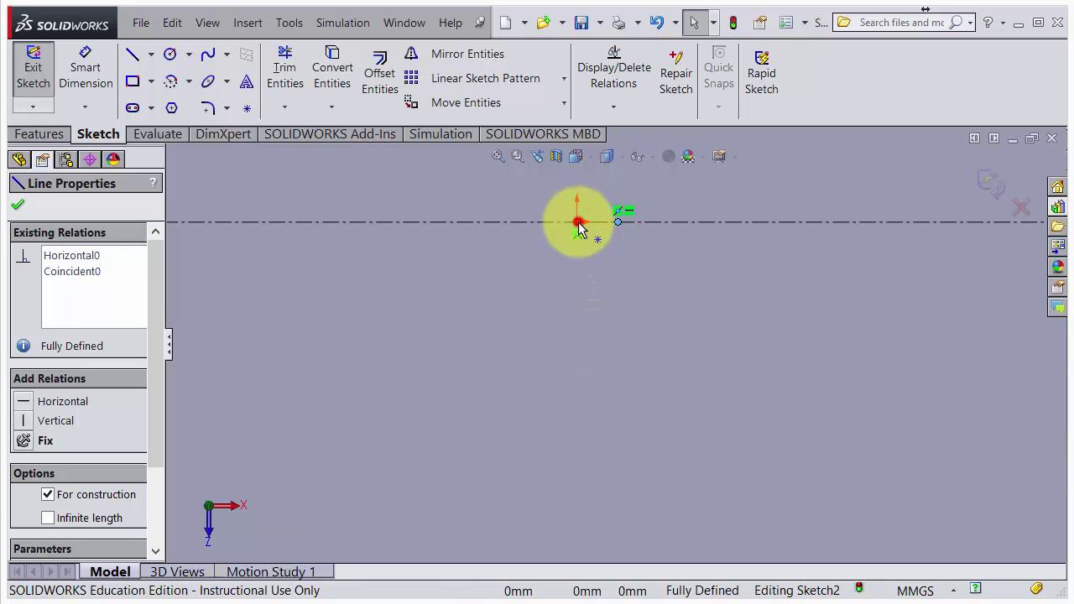
left_click(578, 223)
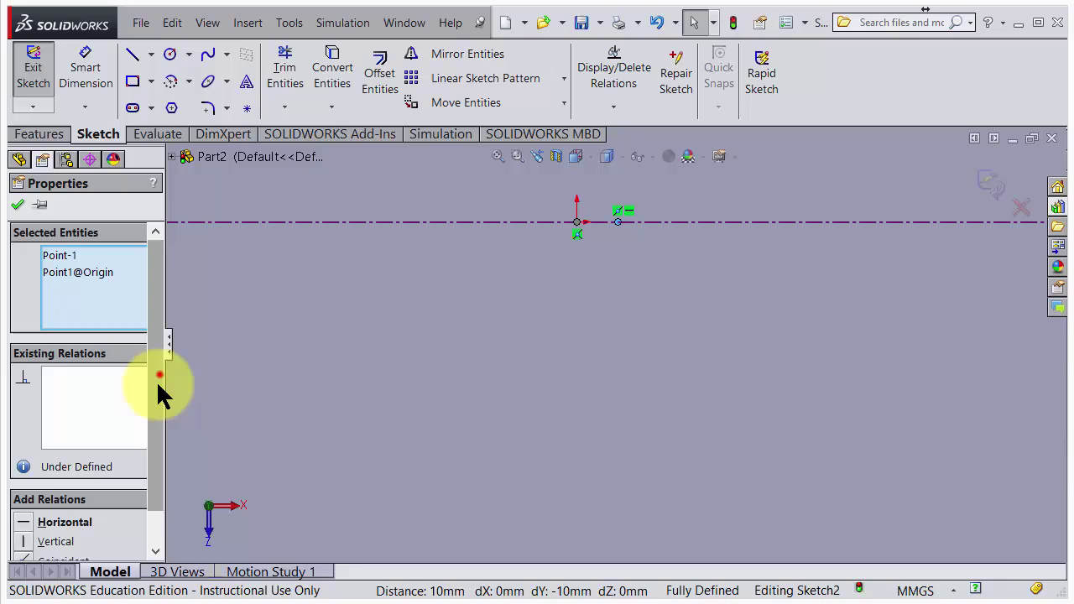
scroll(160, 390, "down", 1)
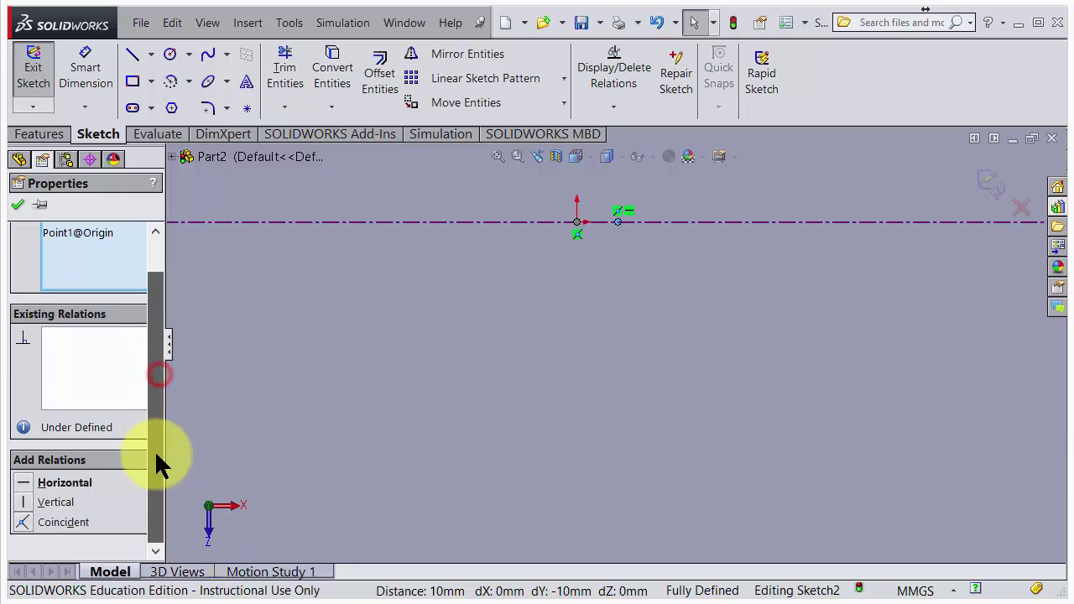
left_click(29, 521)
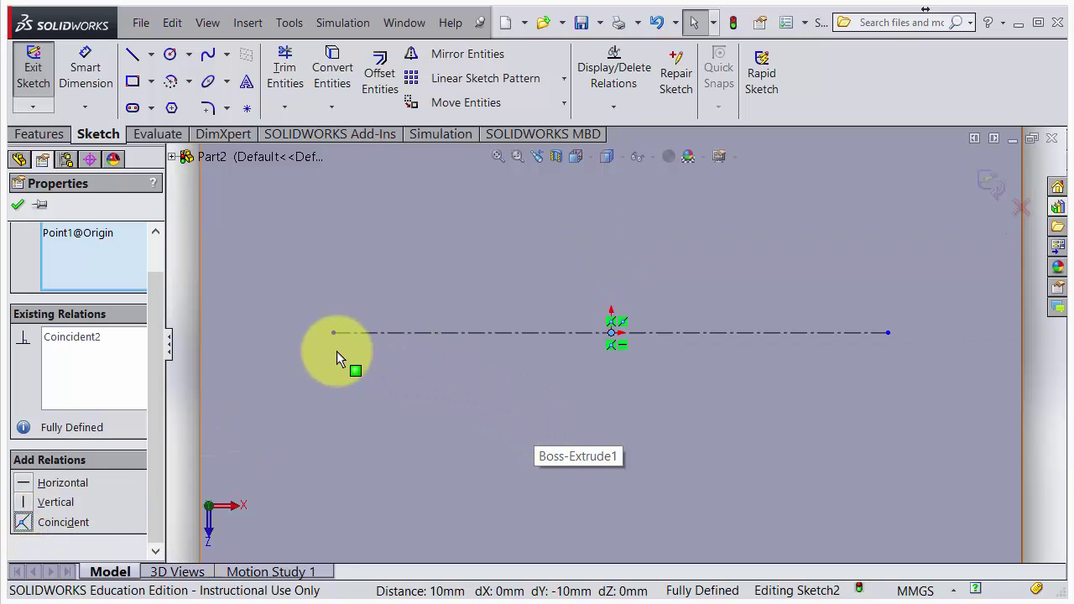
left_click(16, 206)
Adjust the horizontal centerline's length, extending it toward the face's left edge
left_click_drag(335, 335, 405, 367)
scroll(682, 441, "up", 3)
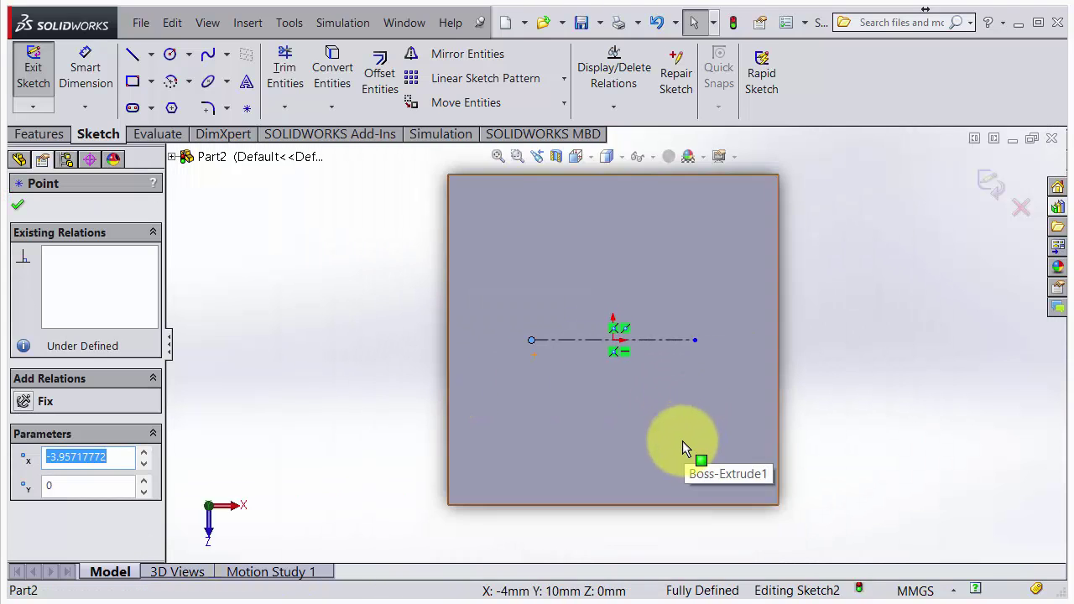
left_click_drag(497, 314, 485, 315)
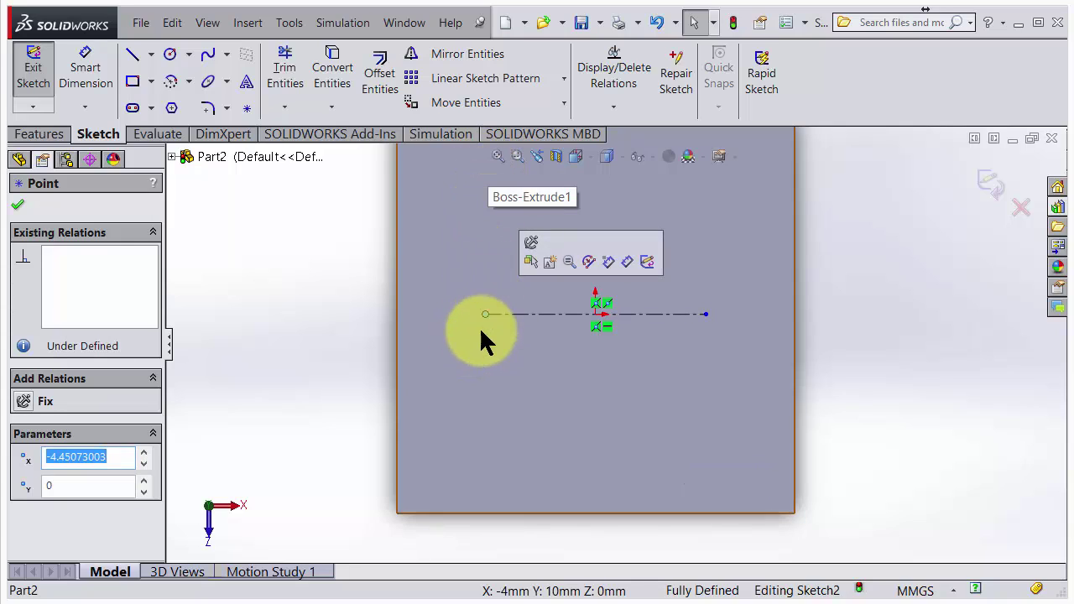
scroll(509, 413, "up", 1)
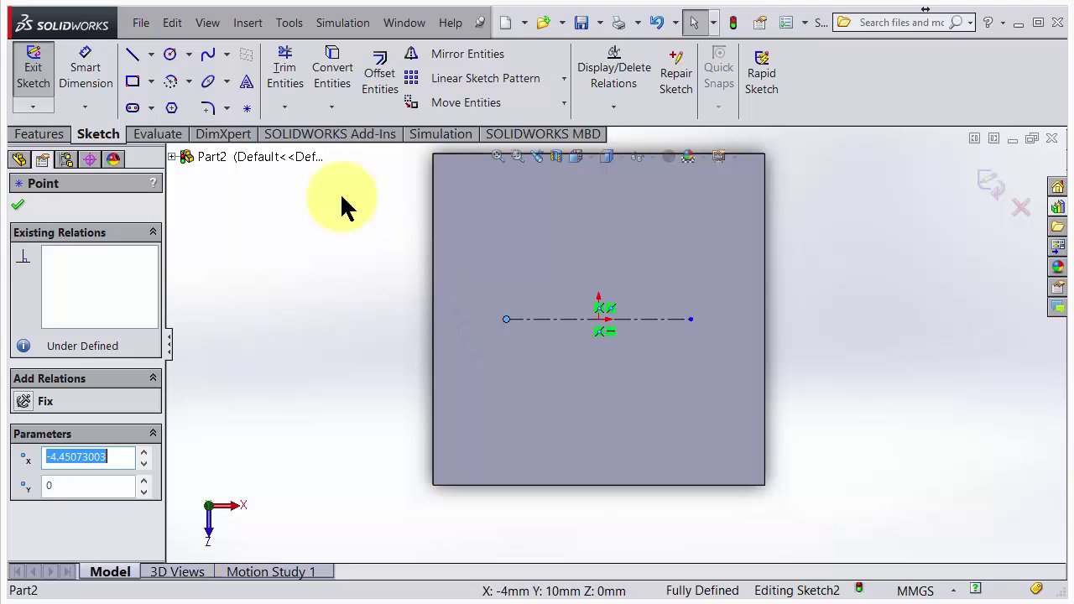
Draw a vertical centerline from above the origin to below it
left_click(152, 56)
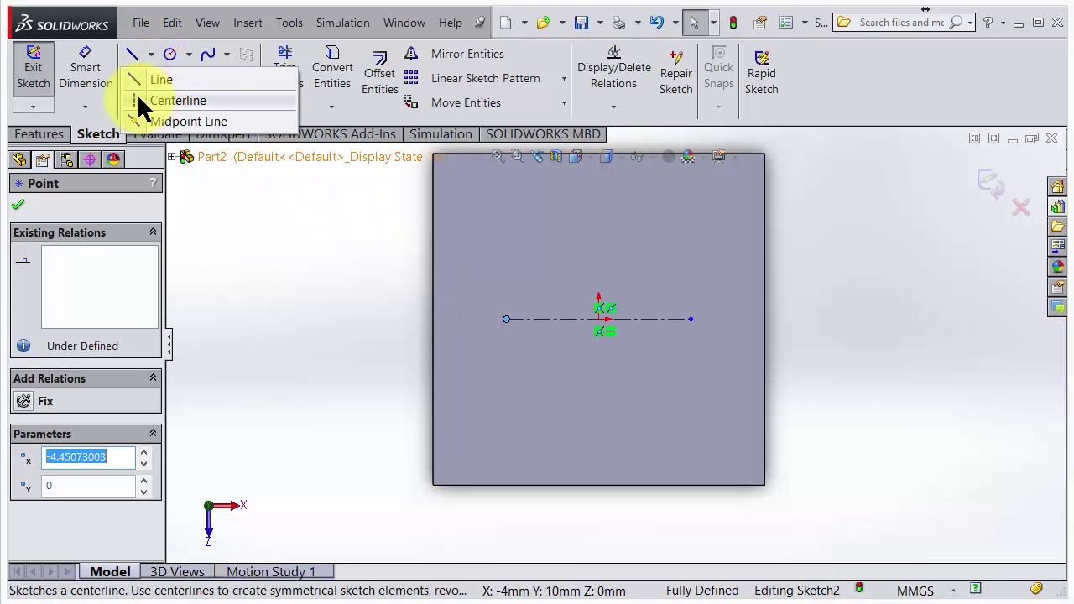
left_click(140, 103)
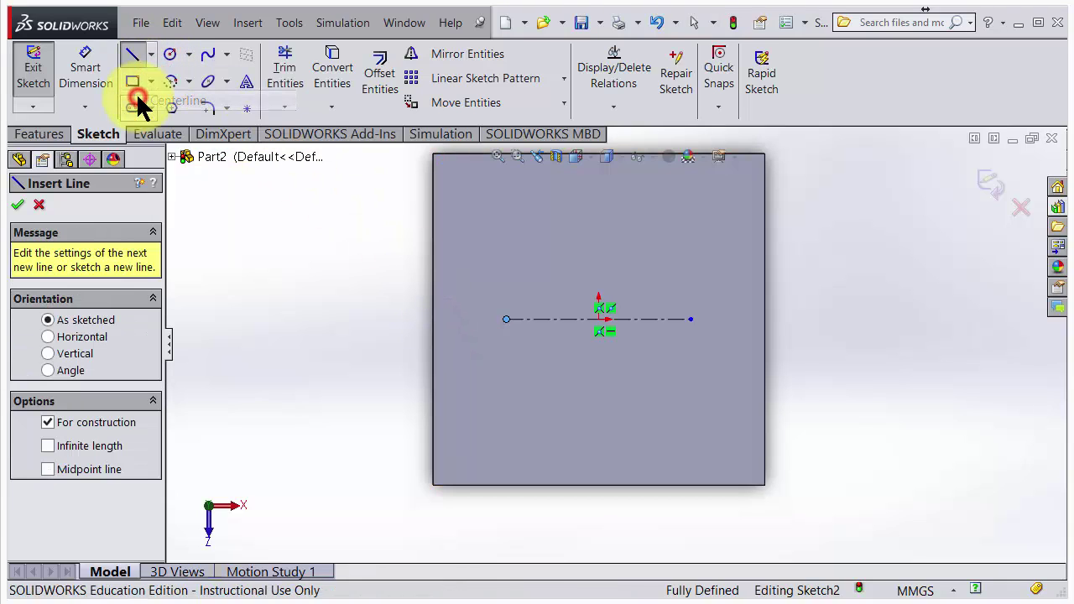
left_click(599, 206)
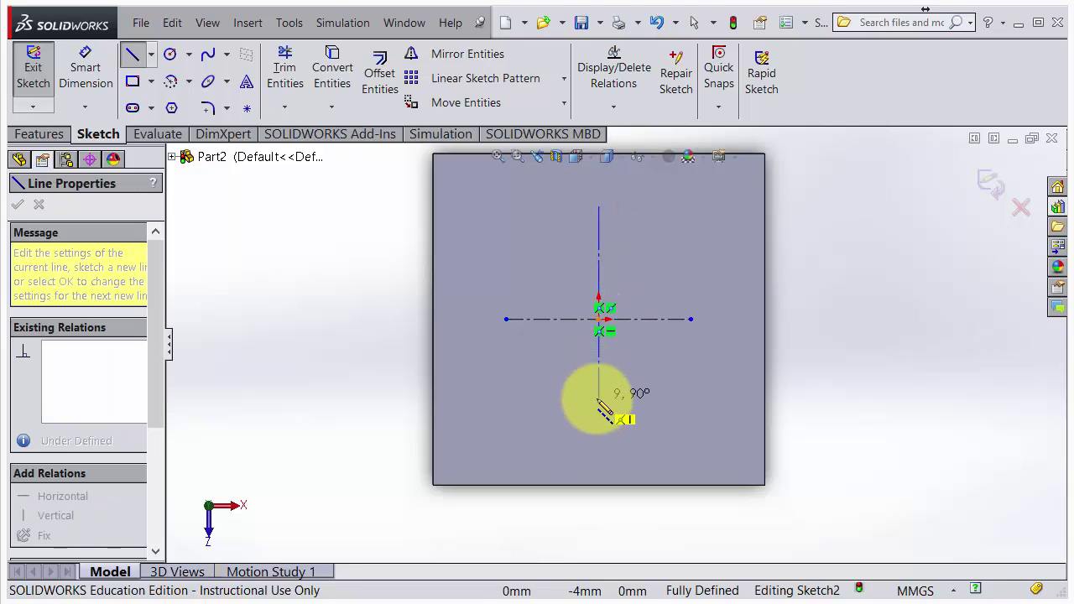
left_click(599, 350)
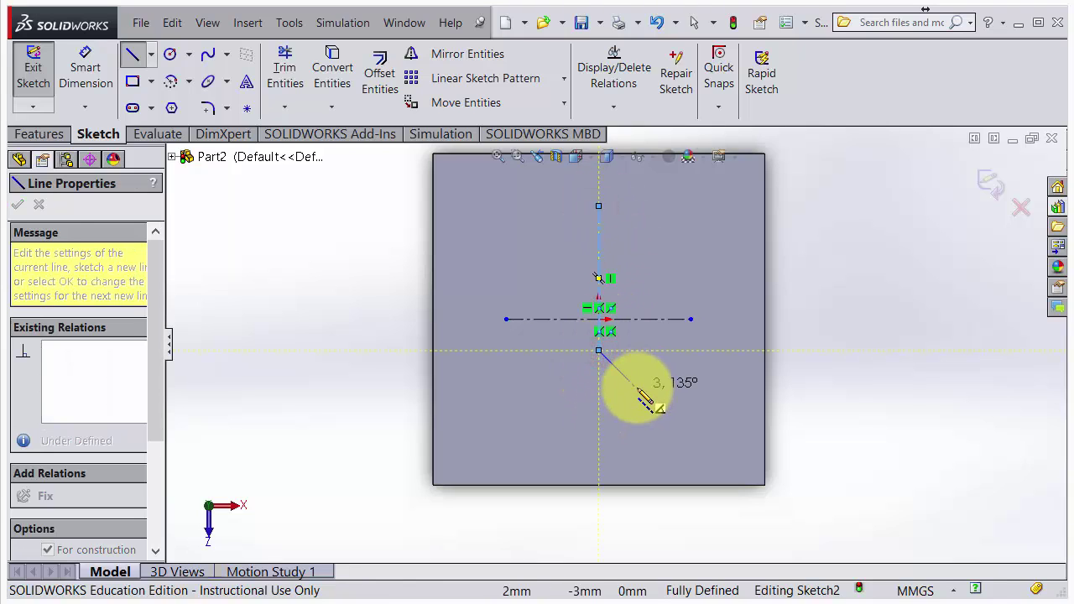
key("Escape")
Make the vertical centerline's midpoint Coincident with the origin and fit the view
left_click(601, 241)
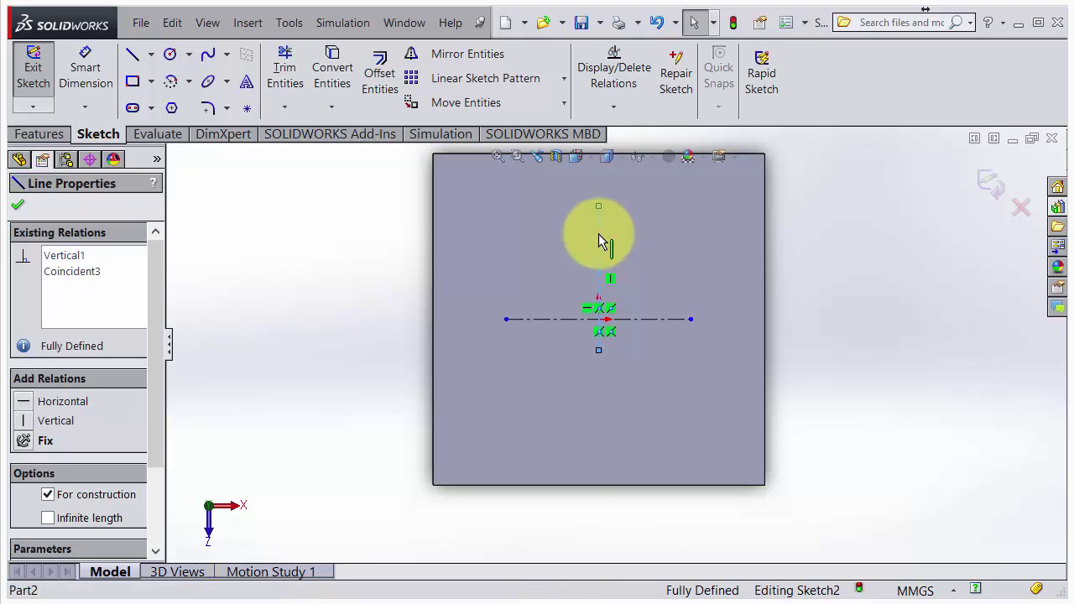
right_click(603, 241)
left_click(677, 307)
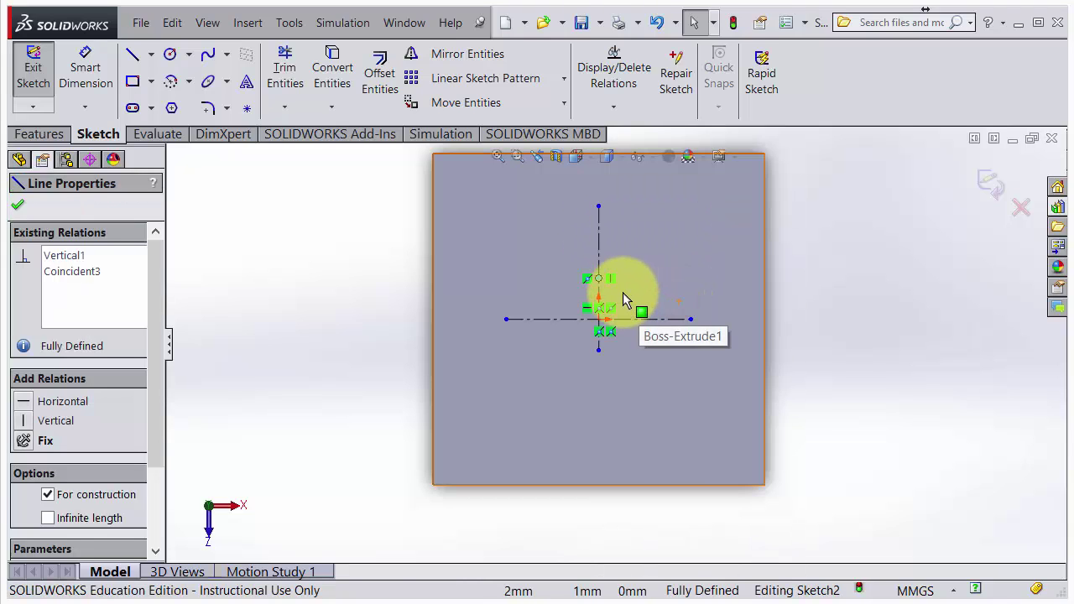
scroll(624, 303, "up", 1)
scroll(605, 325, "down", 4)
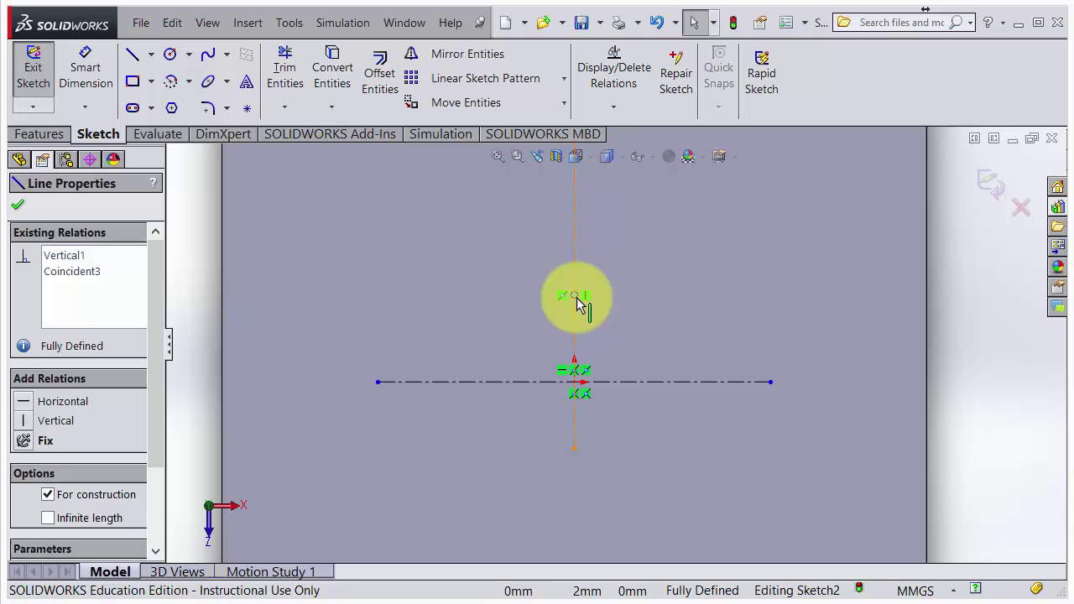
left_click(575, 385, "ctrl")
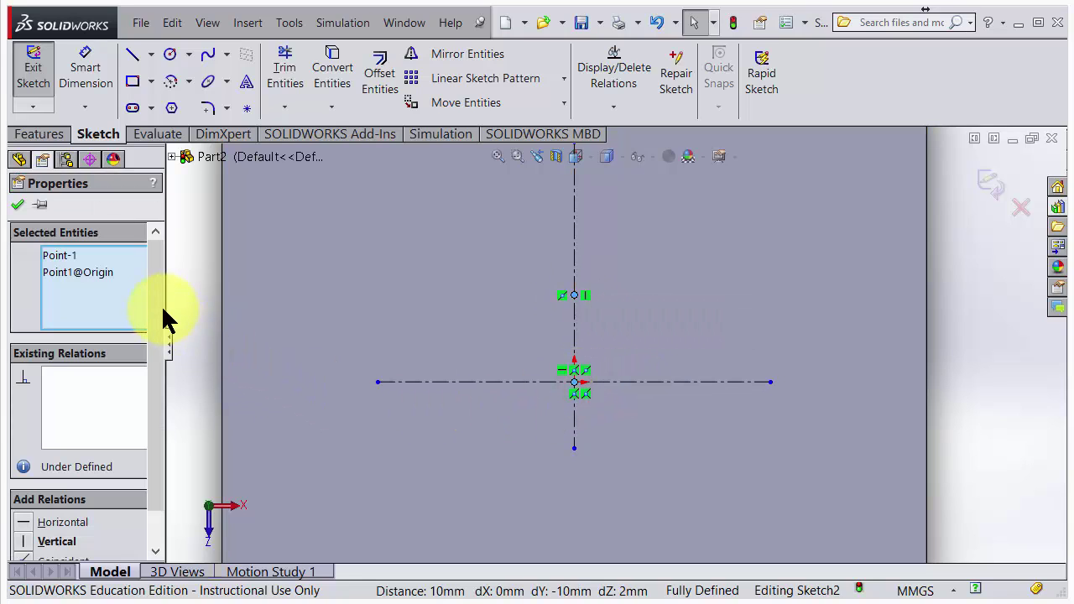
scroll(150, 336, "down", 1)
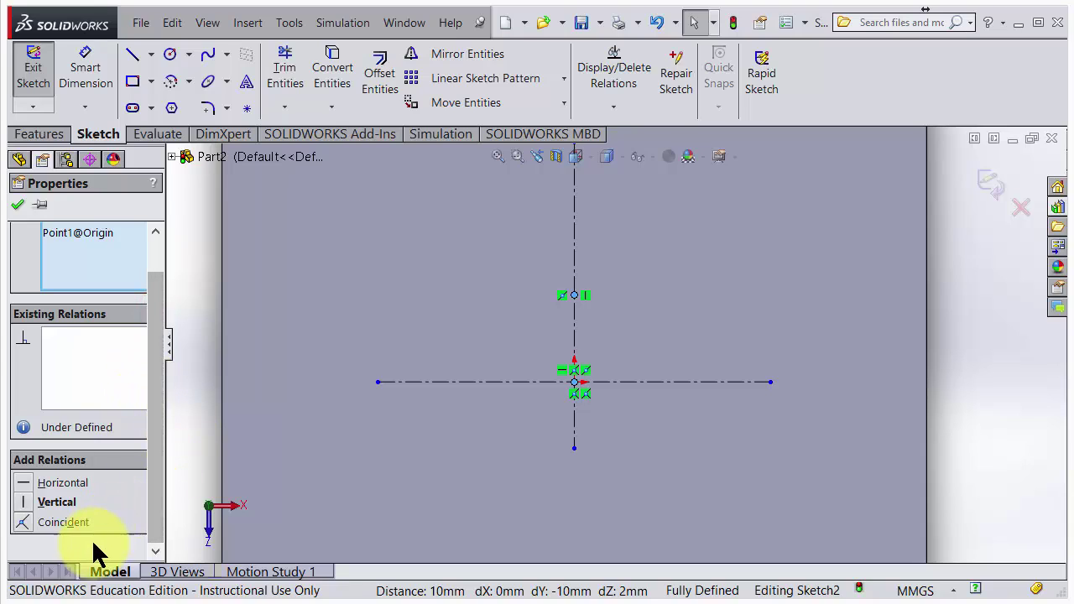
left_click(25, 523)
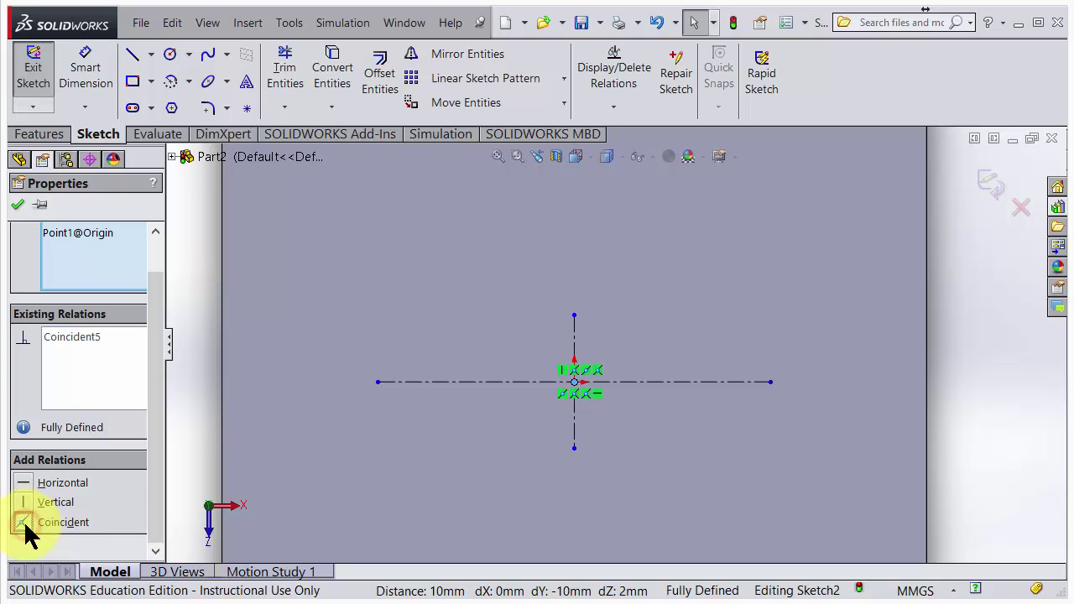
left_click(18, 204)
key("f")
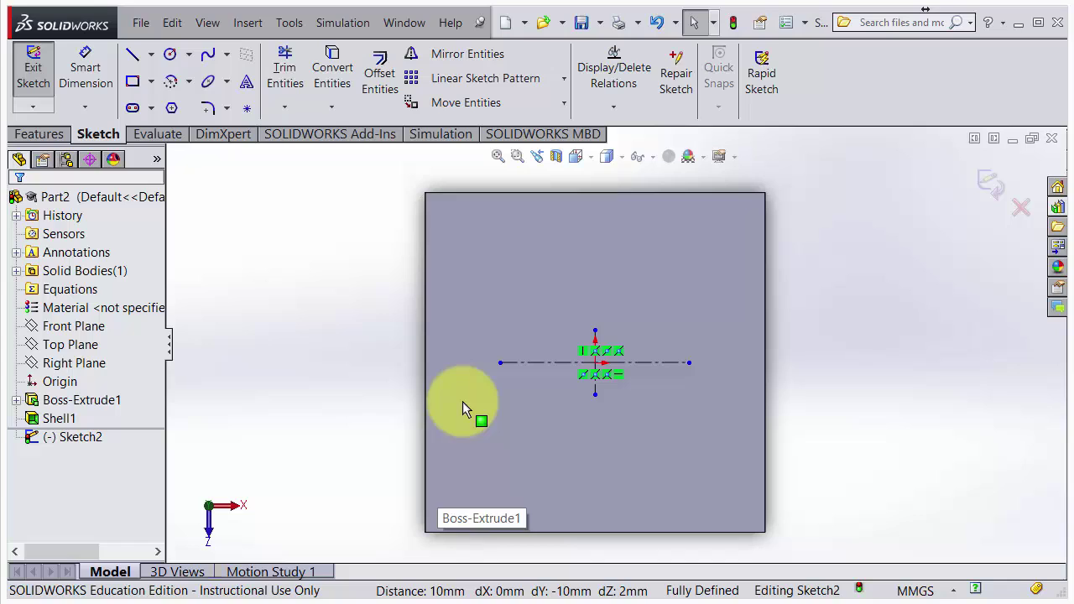
Dimension the horizontal centerline's length as 8 mm with Smart Dimension
left_click(89, 81)
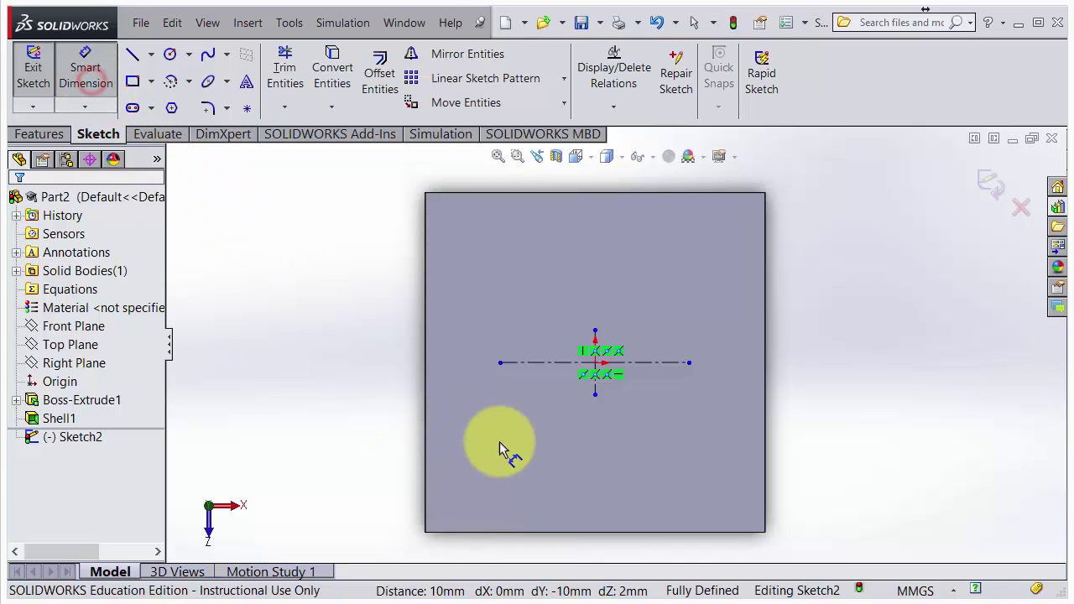
left_click(557, 364)
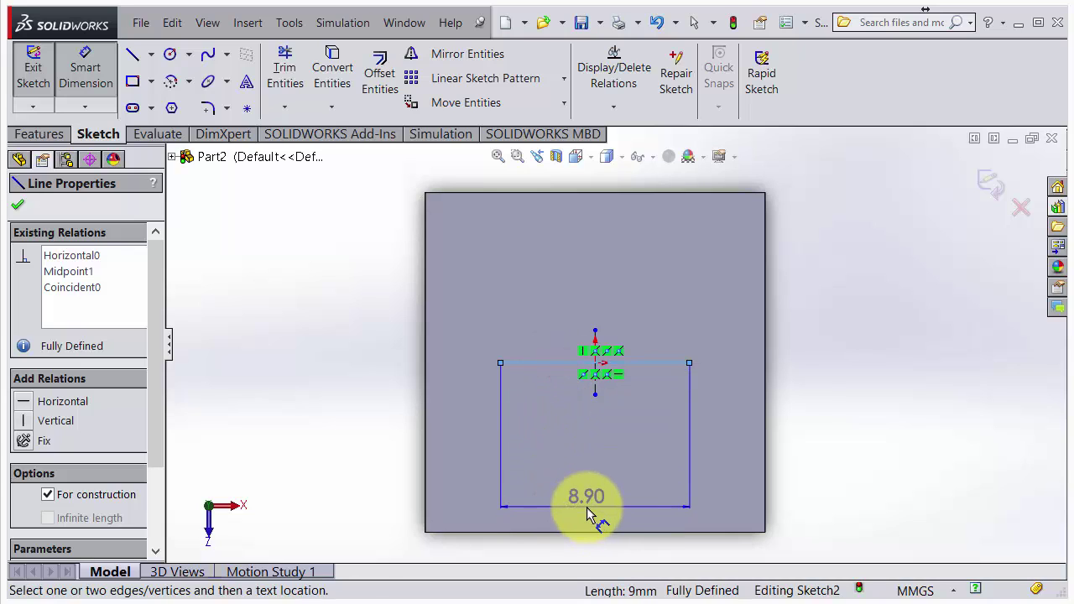
scroll(586, 506, "up", 2)
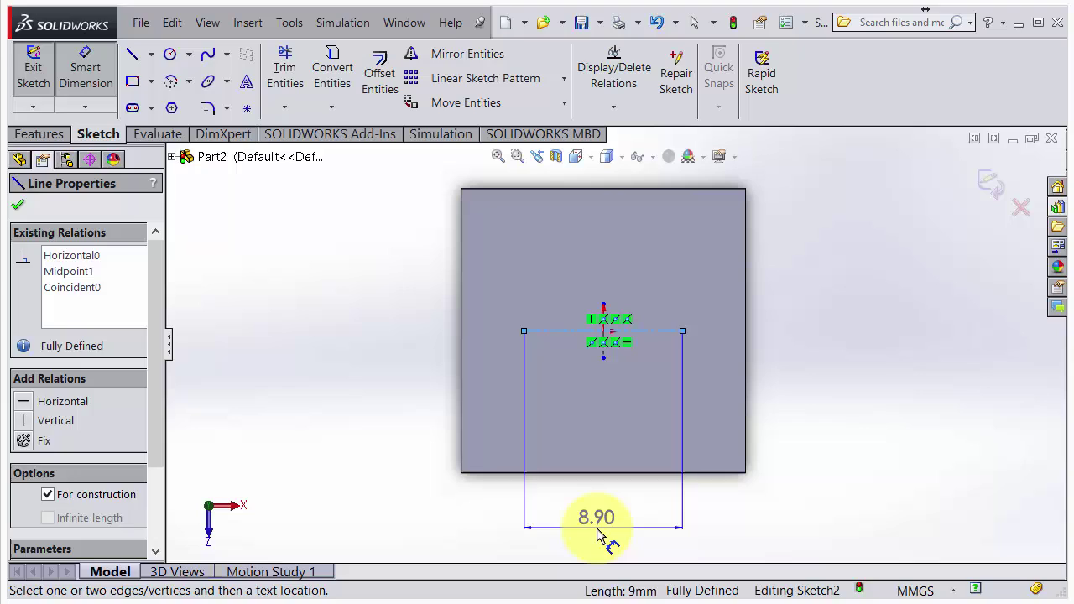
left_click(599, 534)
type("8")
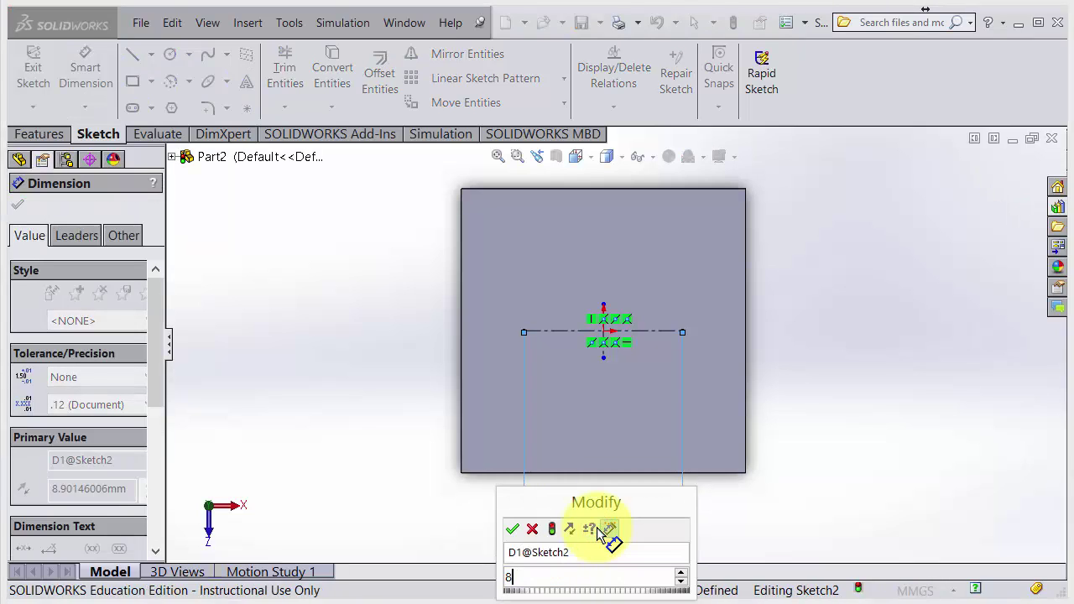
key("Return")
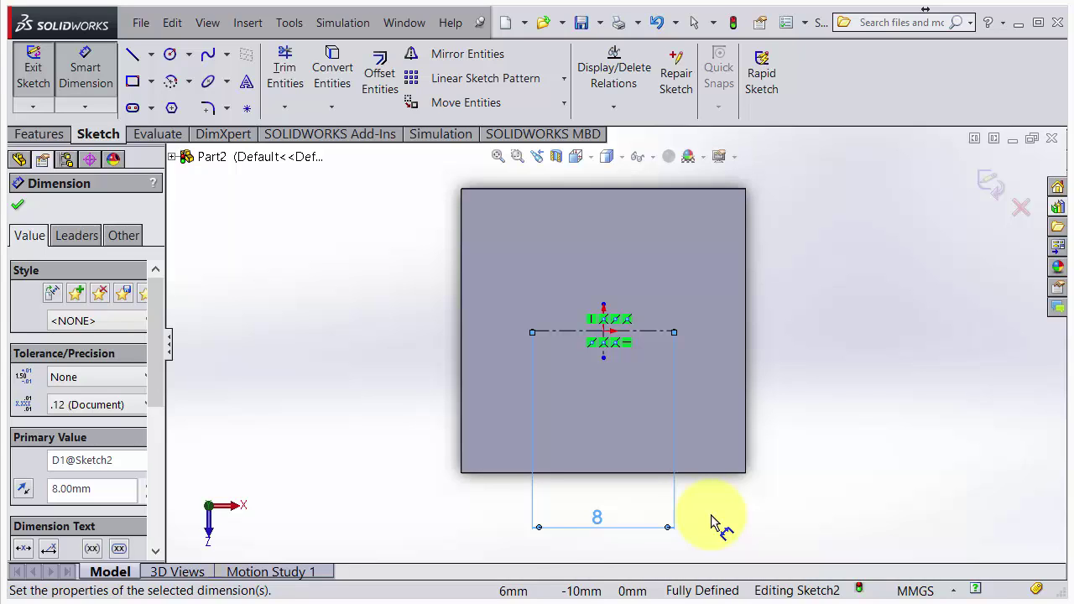
left_click(99, 77)
Add an Equal relation between the horizontal and vertical centerlines, so both are 8 mm
scroll(624, 365, "down", 2)
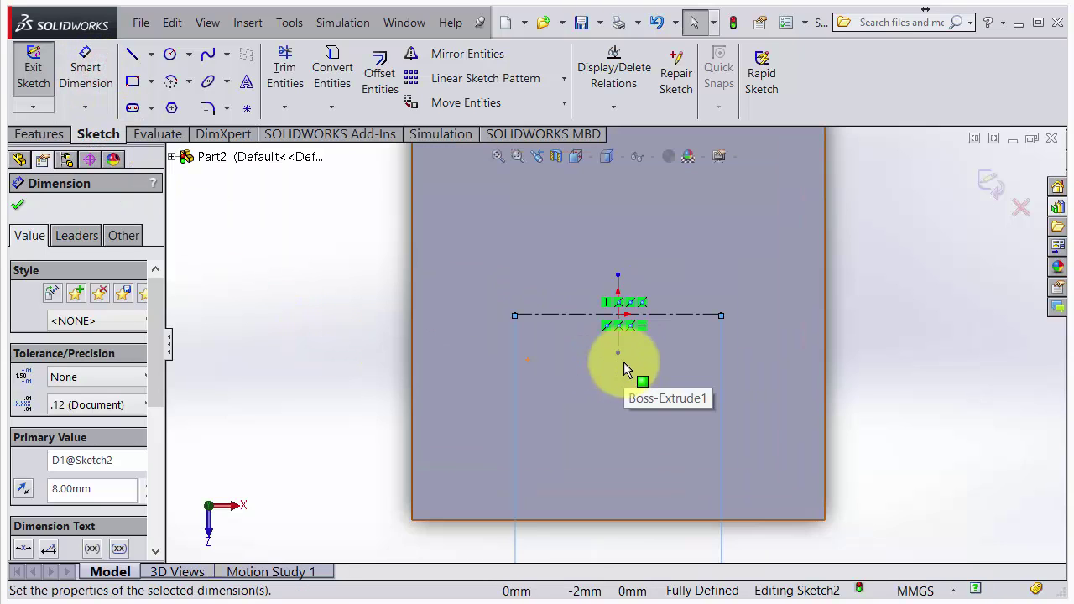
scroll(623, 361, "down", 3)
left_click(693, 262)
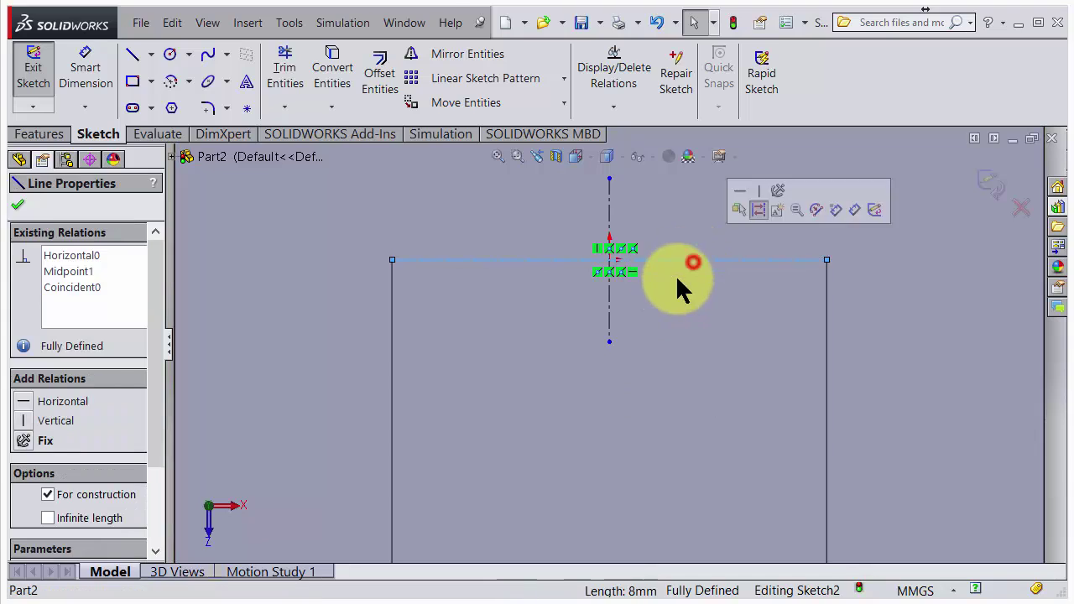
left_click(610, 323, "ctrl")
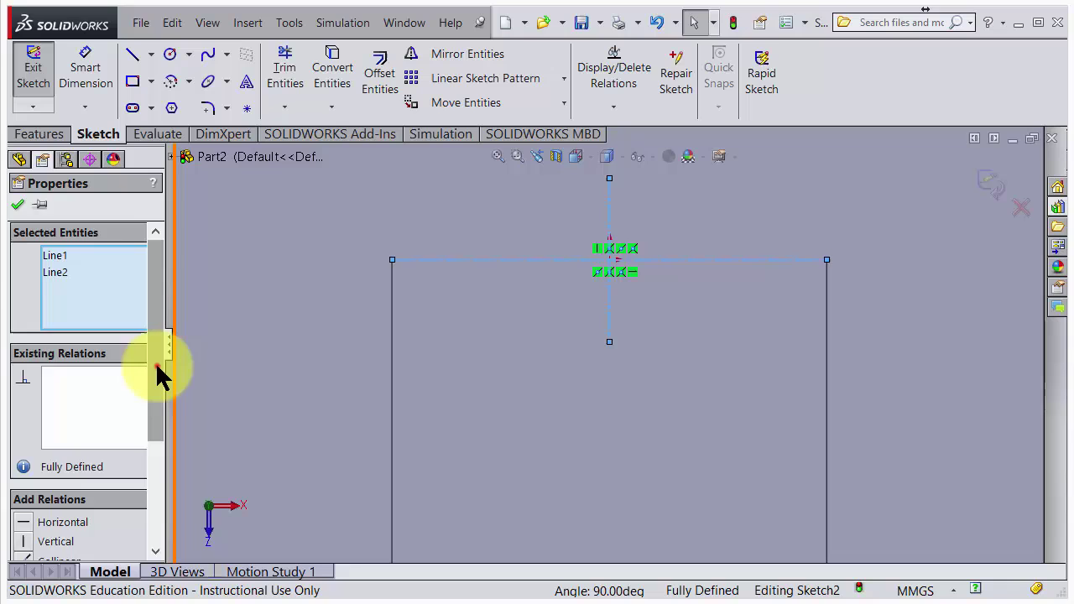
left_click_drag(160, 375, 155, 487)
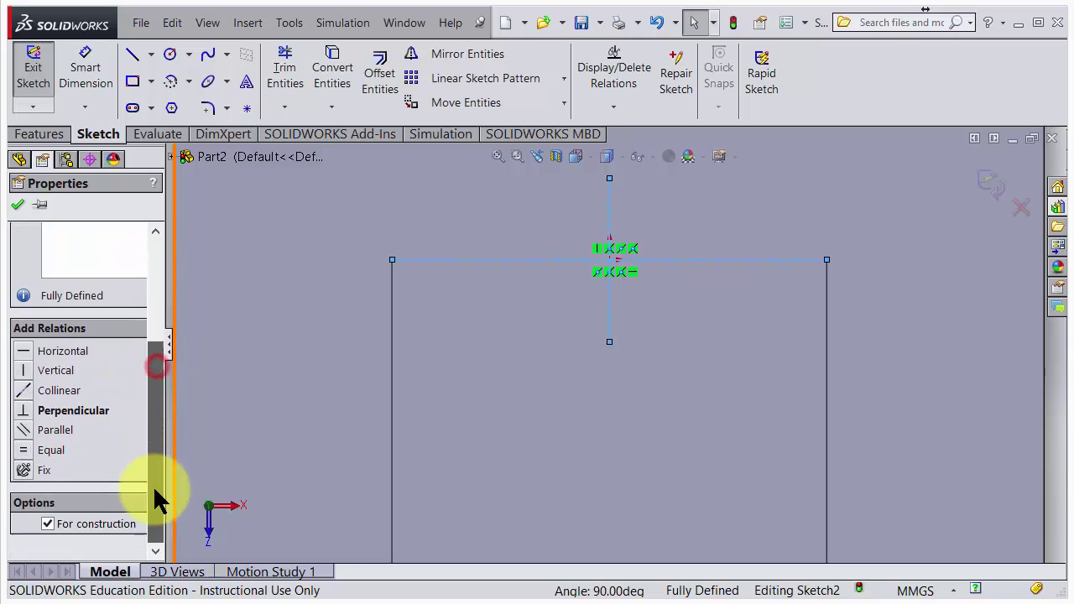
left_click(34, 450)
key("f")
left_click(17, 206)
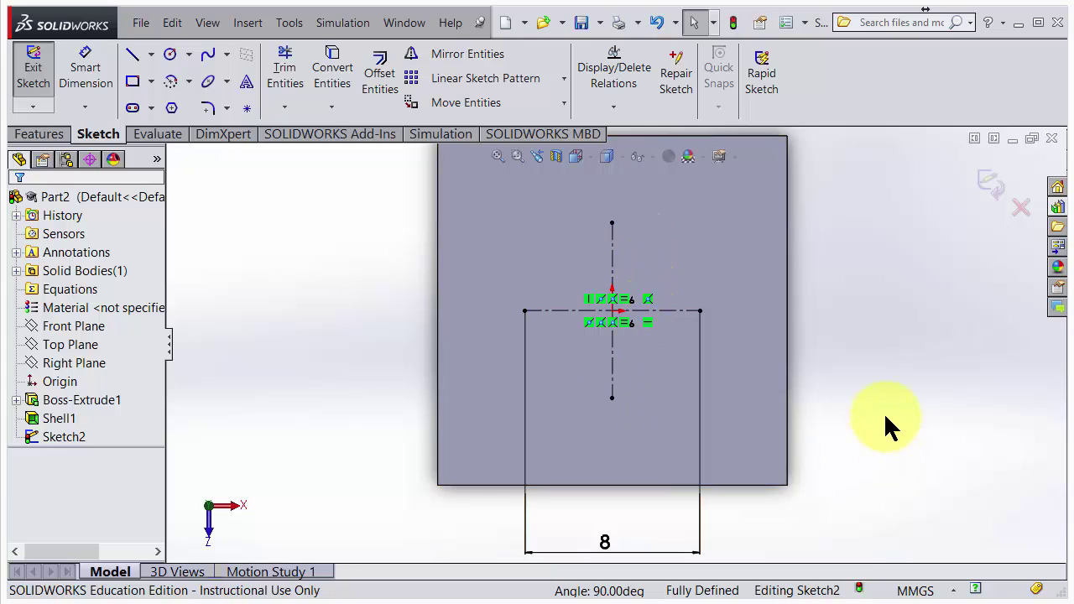
key("f")
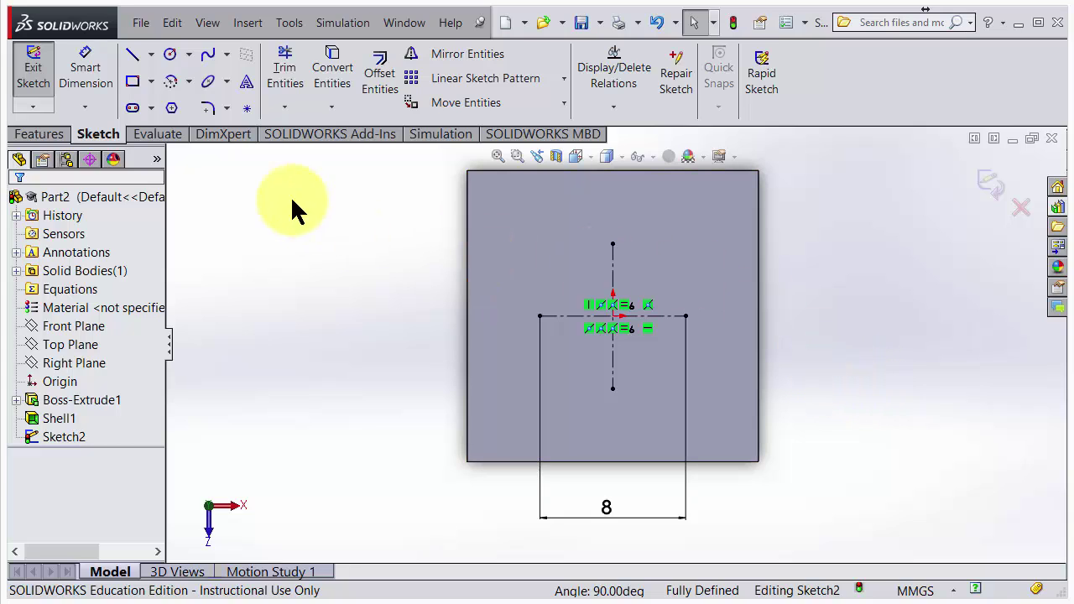
Sketch knob circles centred on the top-left, top-right and bottom-right corner points
left_click(170, 54)
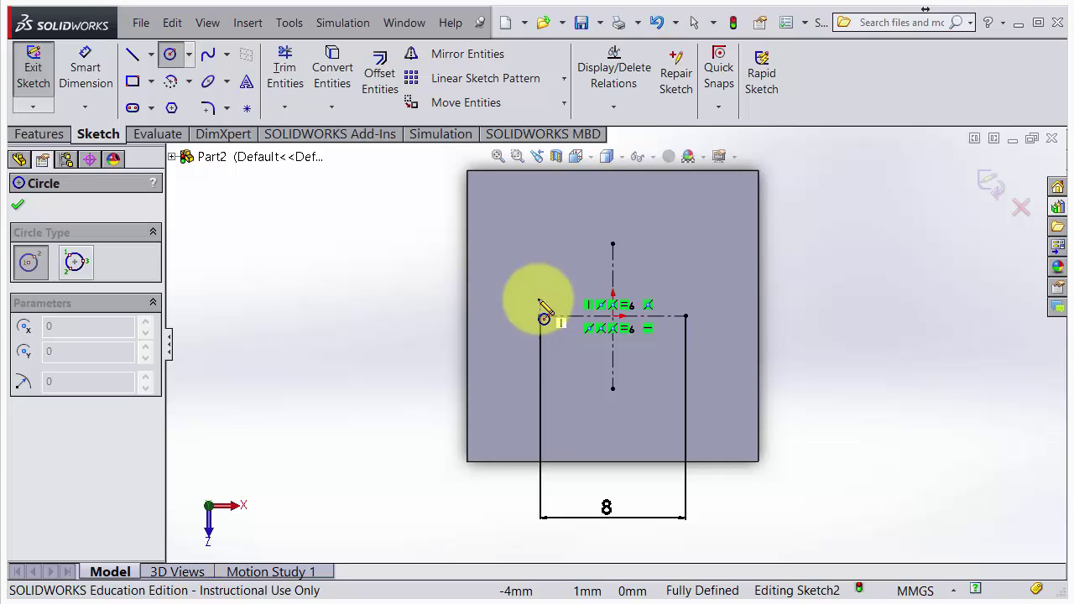
left_click(541, 243)
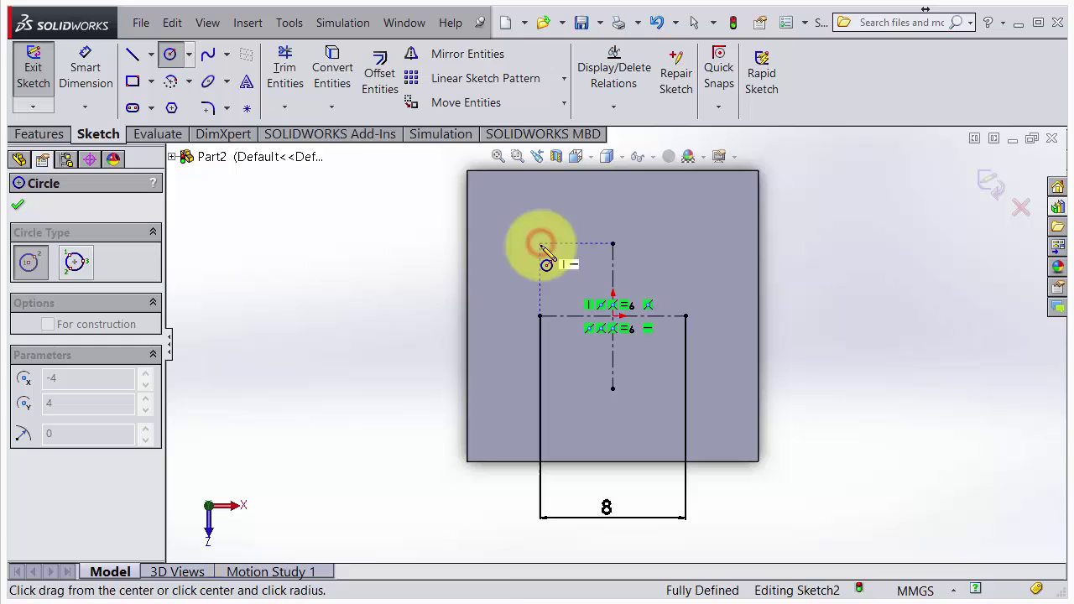
left_click(561, 258)
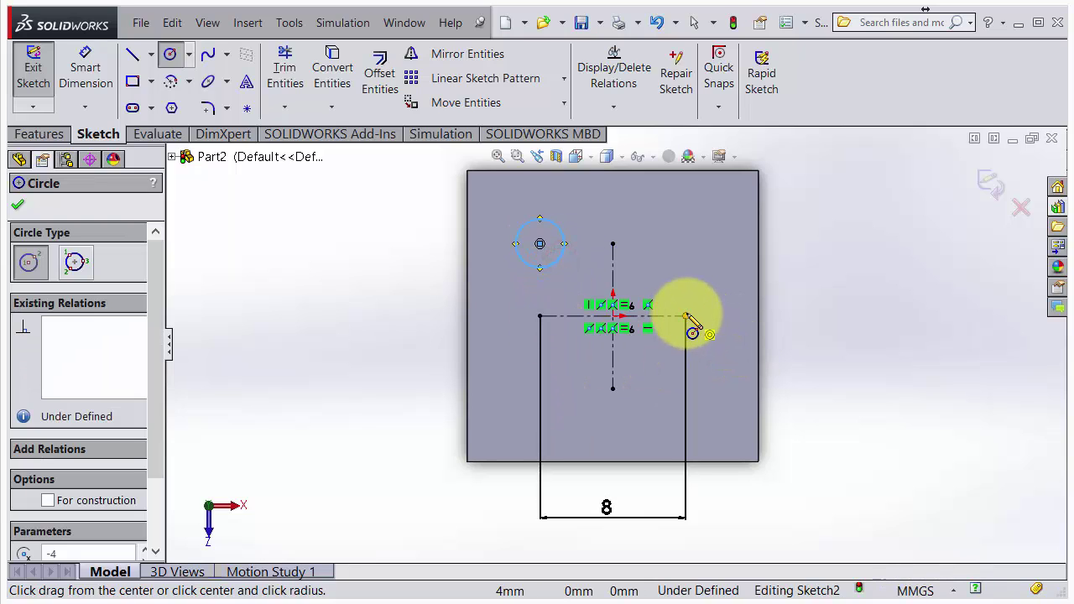
left_click(686, 244)
left_click(705, 226)
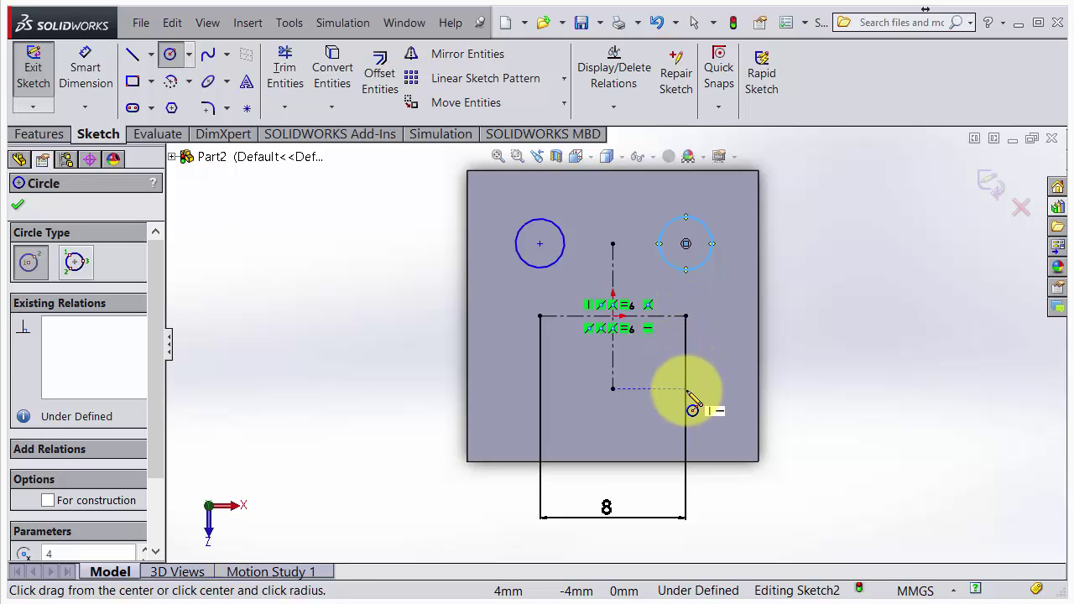
left_click(686, 389)
left_click(703, 414)
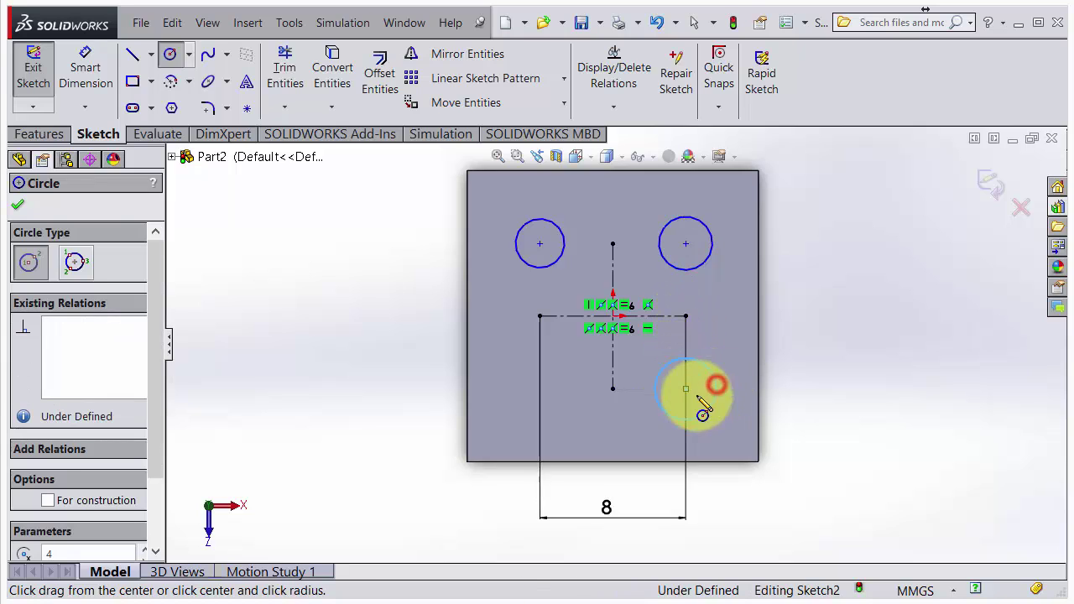
Cancel a misplaced circle and sketch the fourth circle on the bottom-left corner
left_click(613, 388)
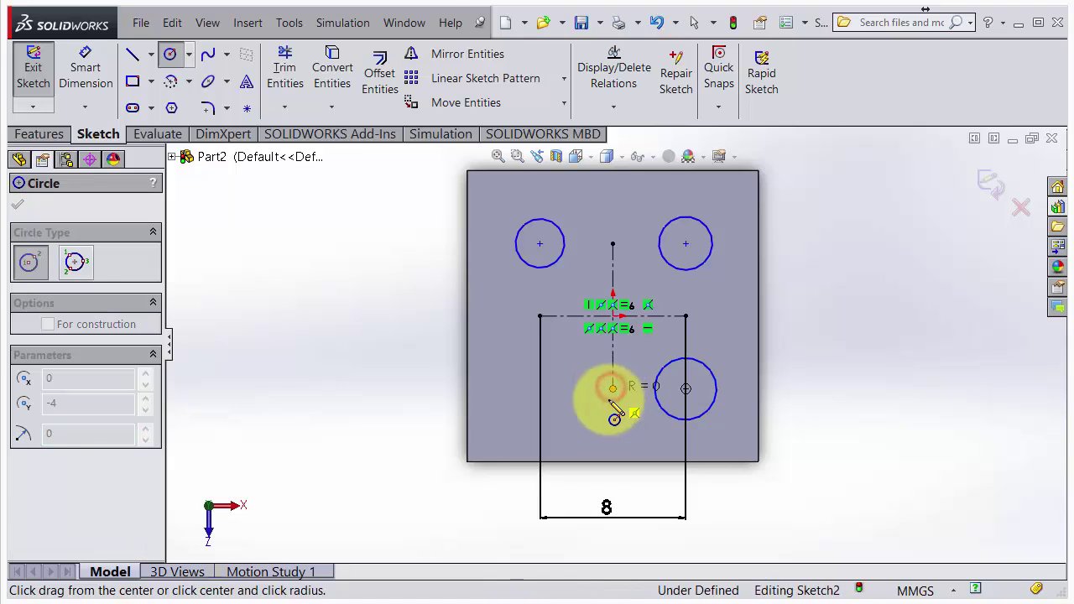
key("Escape")
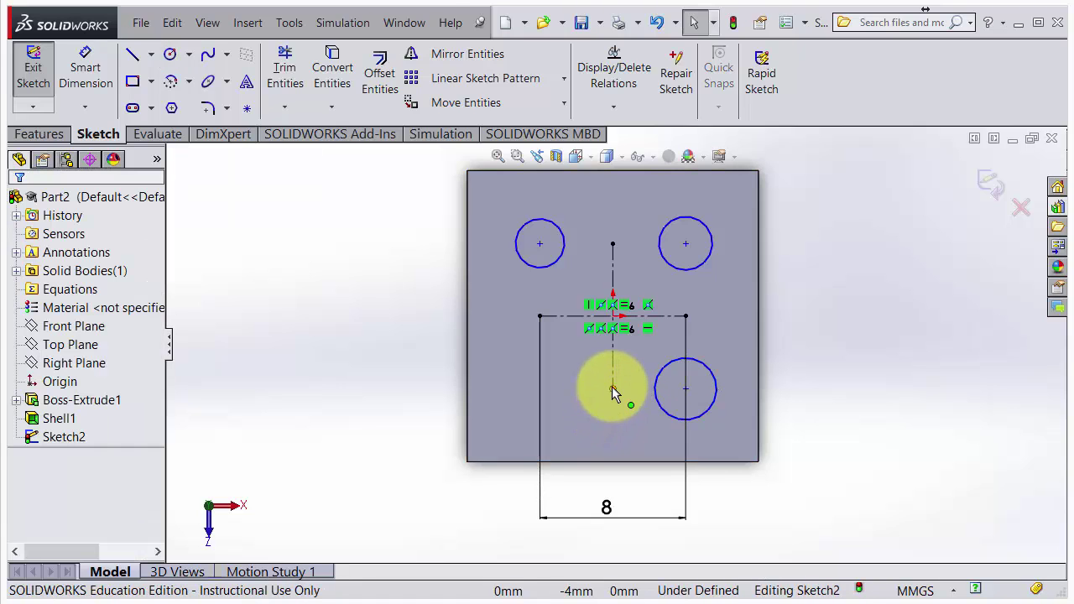
left_click(168, 54)
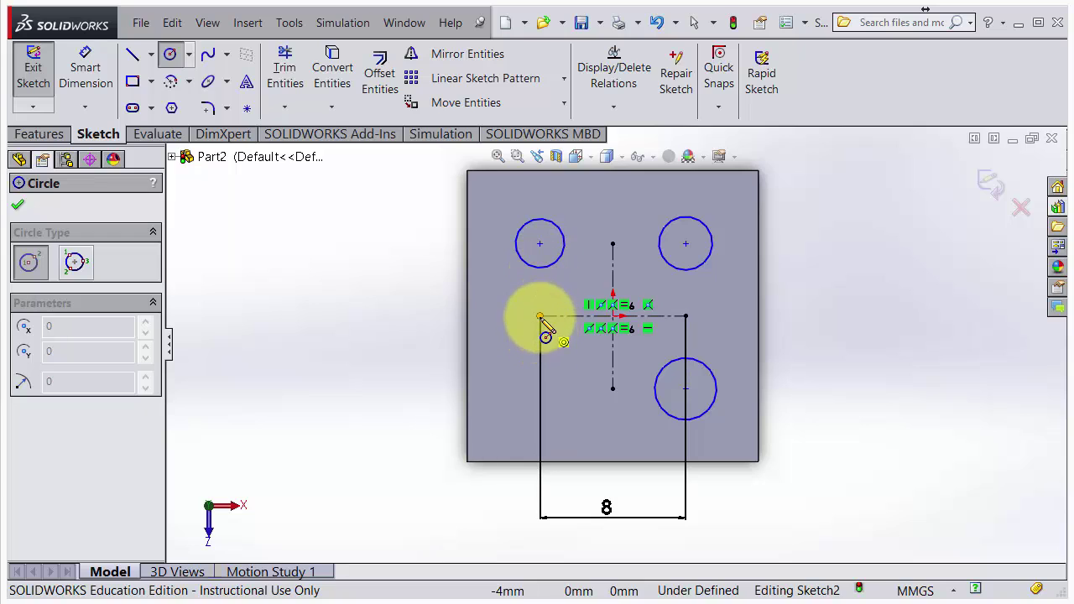
left_click(539, 389)
left_click(572, 386)
key("Escape")
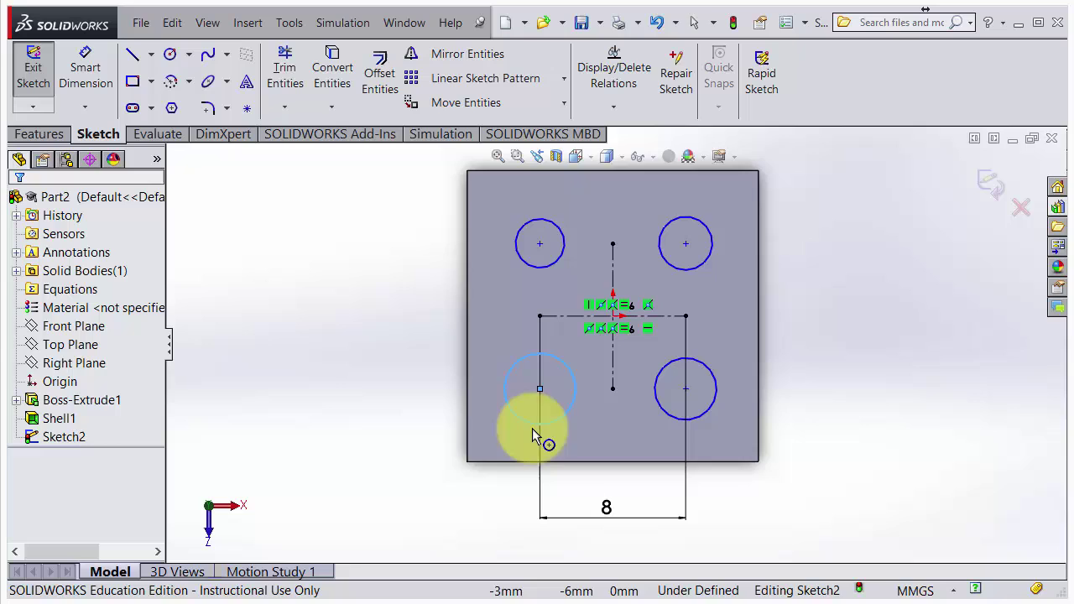
Select all four knob circles and apply an Equal relation so they share one size
left_click(561, 249)
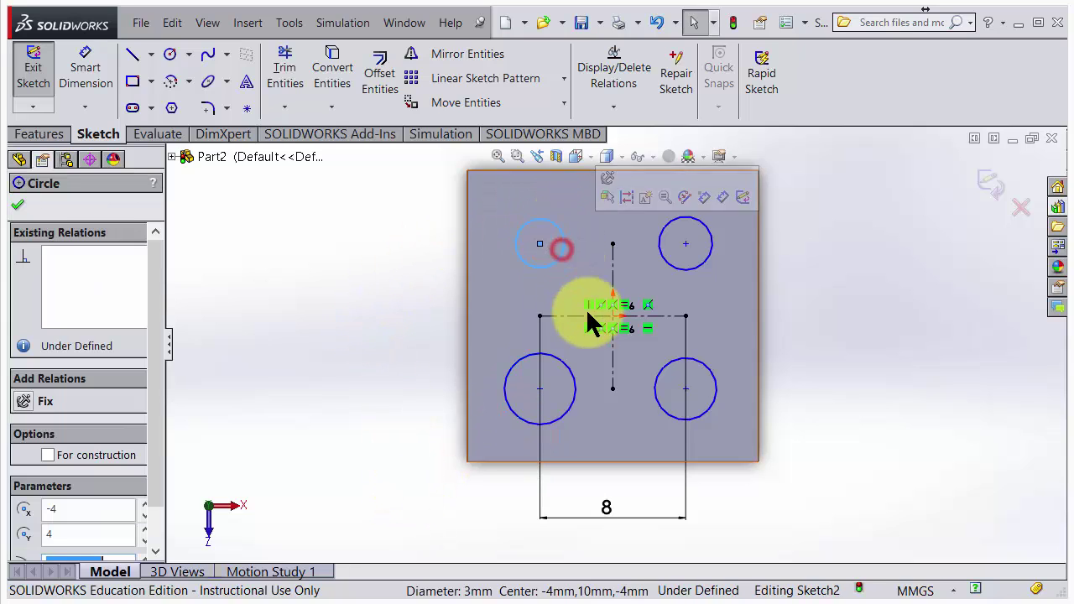
left_click(706, 256, "ctrl")
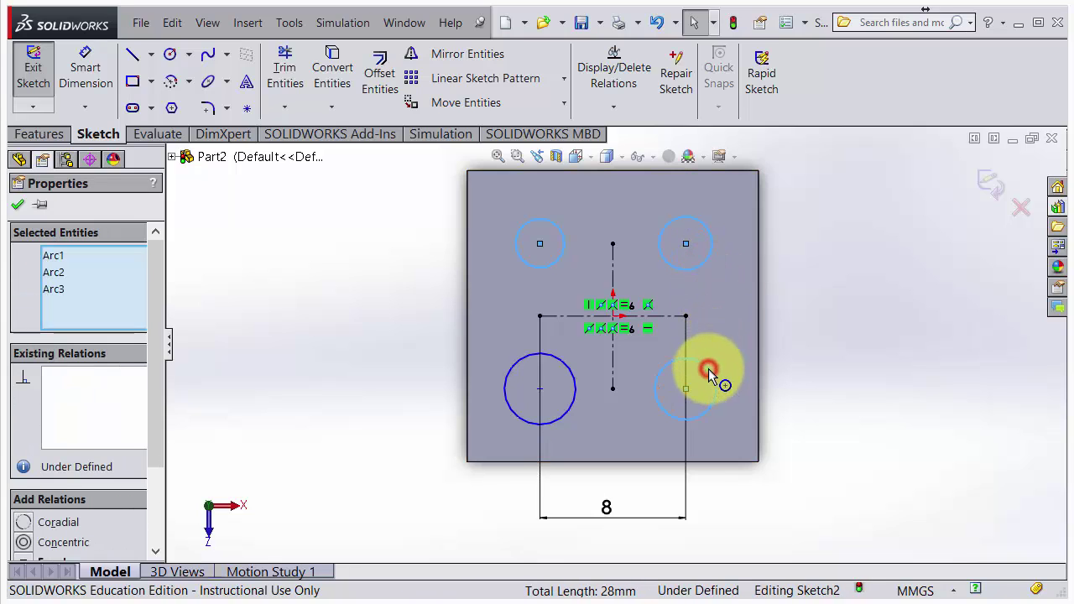
left_click(709, 375, "ctrl")
left_click(574, 394, "ctrl")
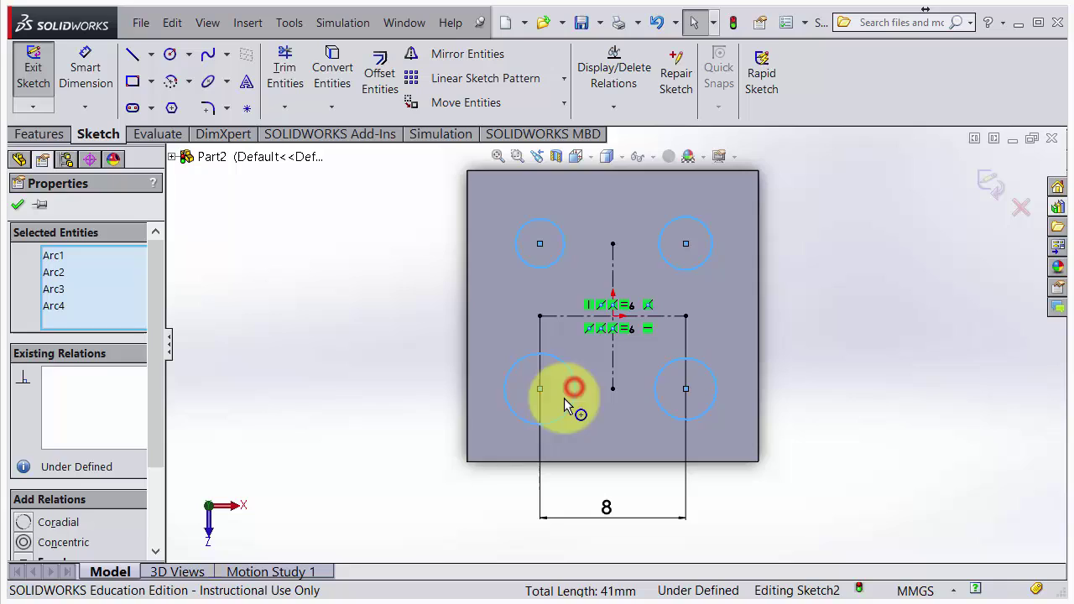
left_click_drag(156, 363, 143, 474)
left_click(26, 451)
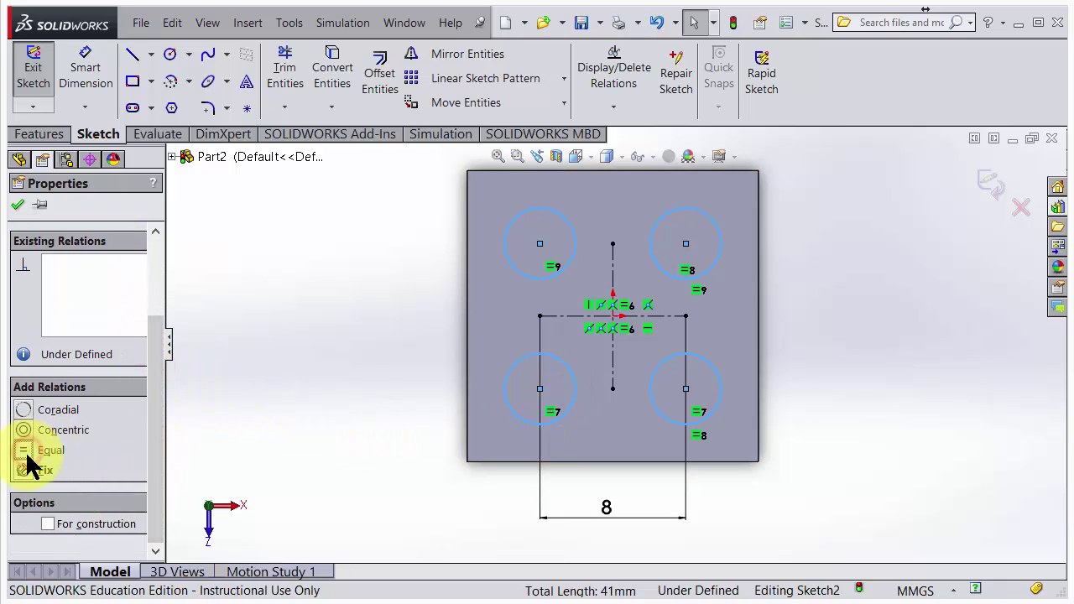
left_click(17, 207)
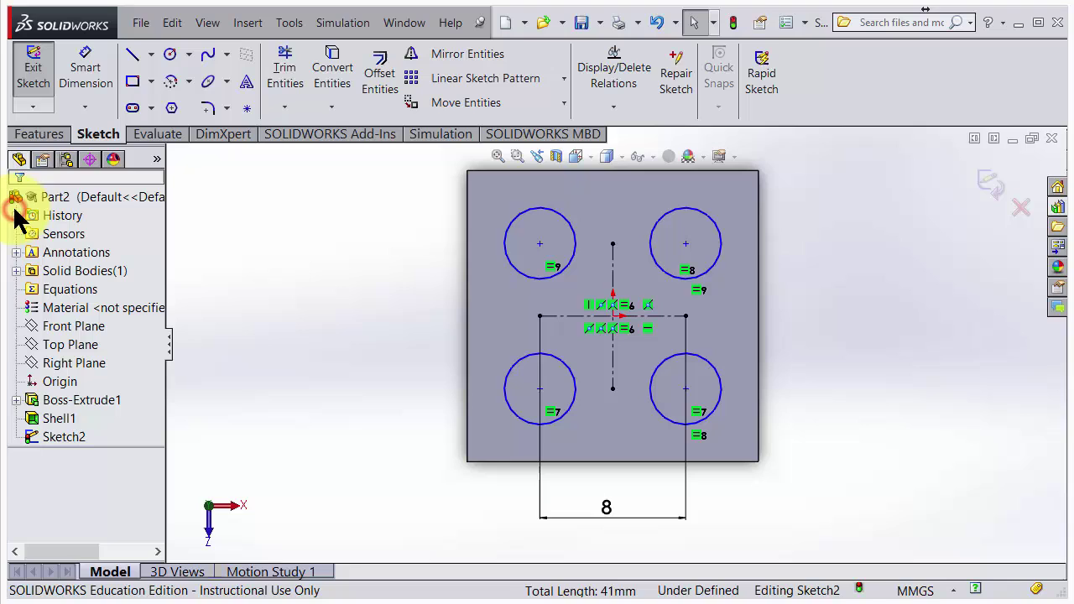
Dimension the bottom-right knob circle to a 4.8 mm diameter
left_click(86, 61)
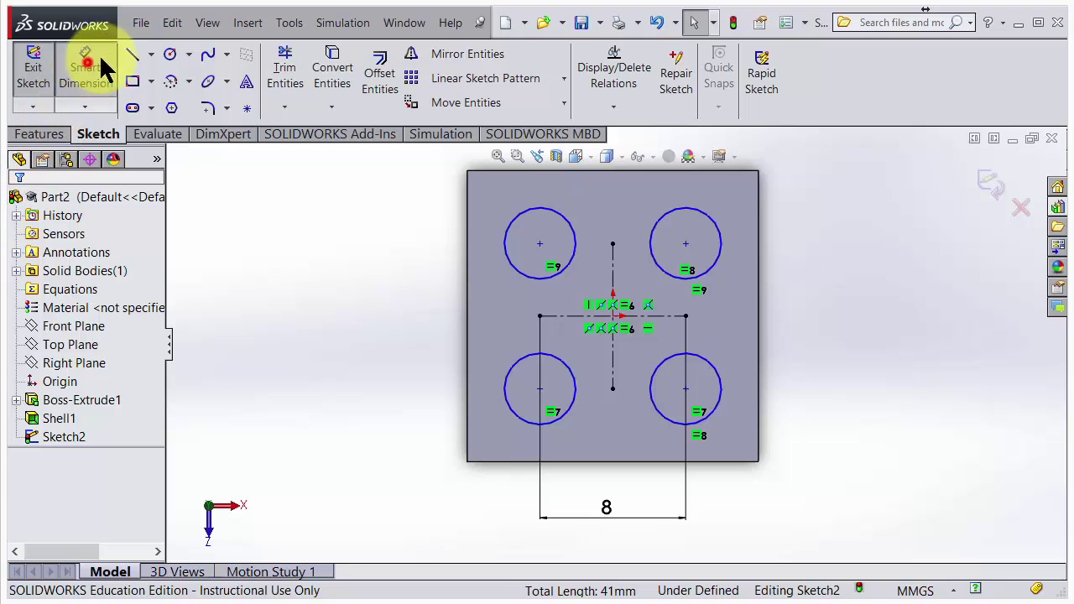
left_click(720, 377)
left_click(876, 399)
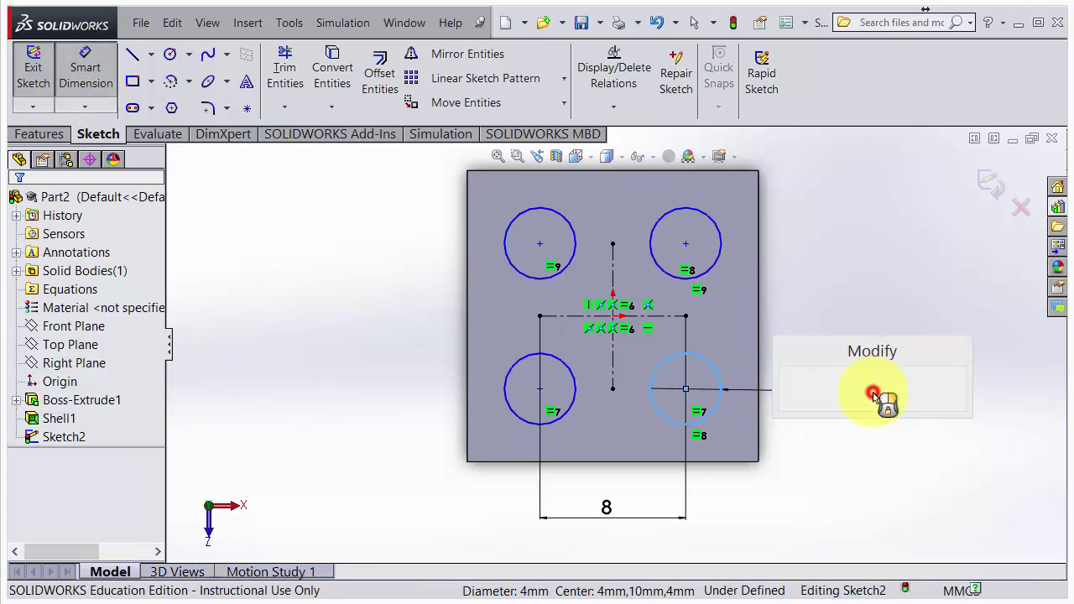
type("4.8")
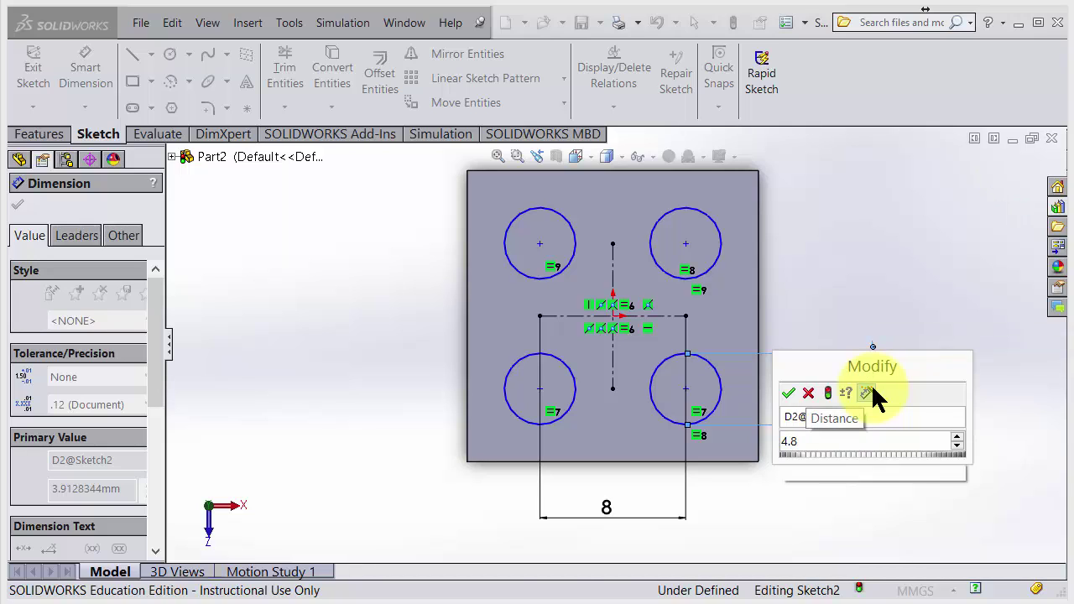
key("Return")
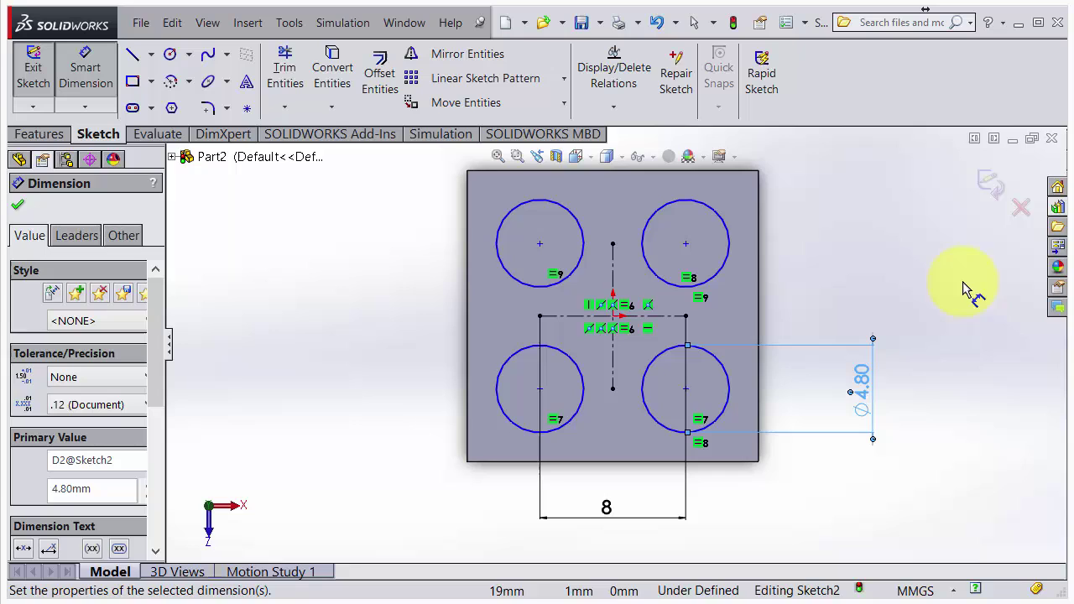
Exit the sketch into a Boss-Extrude preview, then check the Lego dimensions reference
left_click(990, 188)
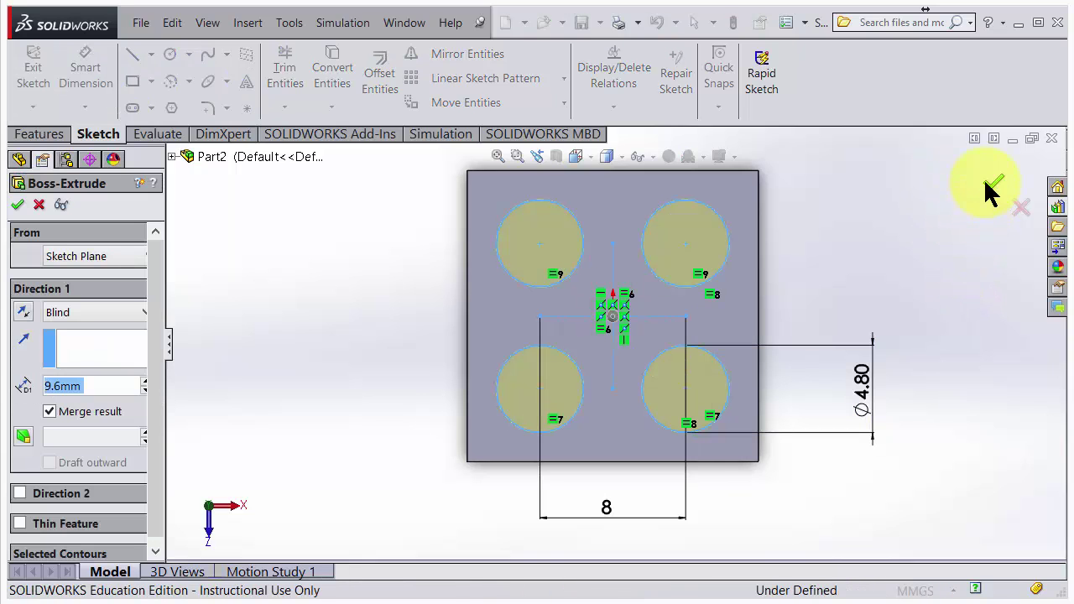
mouse_move(909, 302)
middle_mouse_down()
mouse_move(906, 244)
mouse_move(839, 307)
mouse_move(855, 262)
middle_mouse_up()
scroll(795, 272, "down", 3)
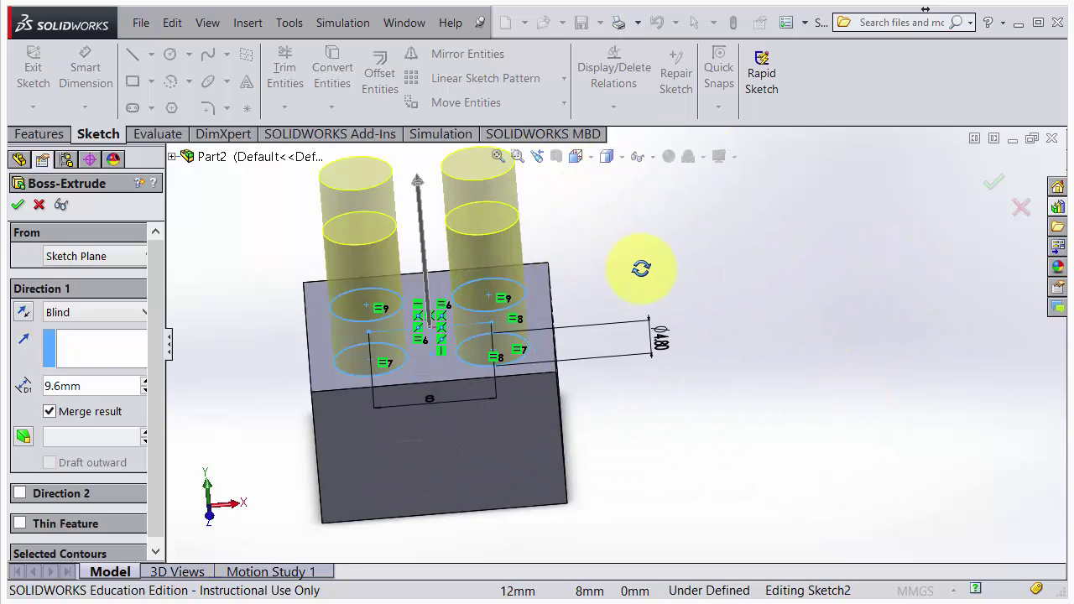
middle_click_drag(641, 267, 600, 270)
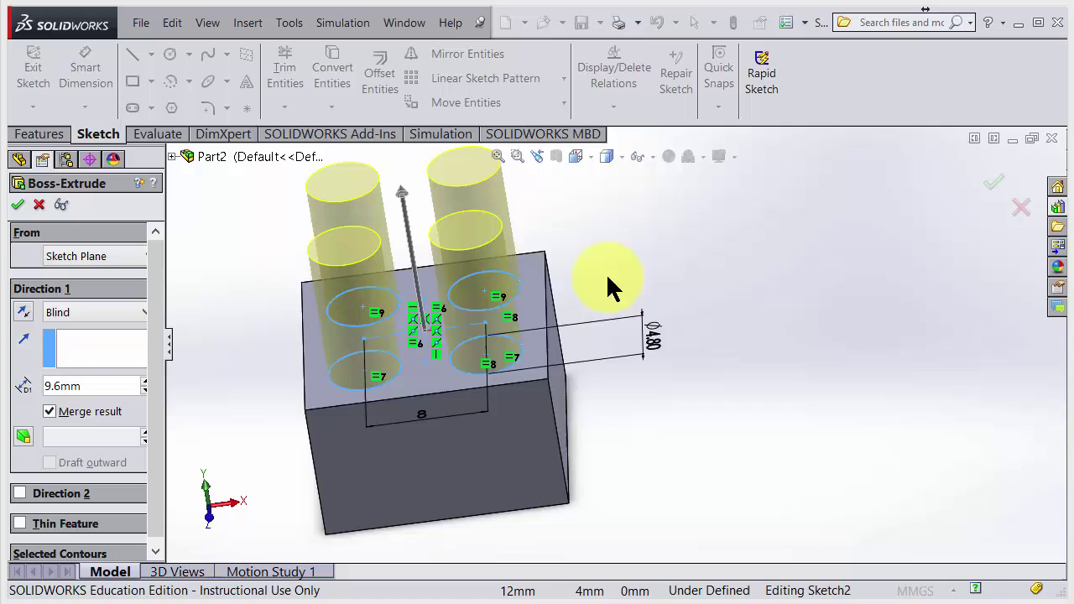
key("alt+Tab")
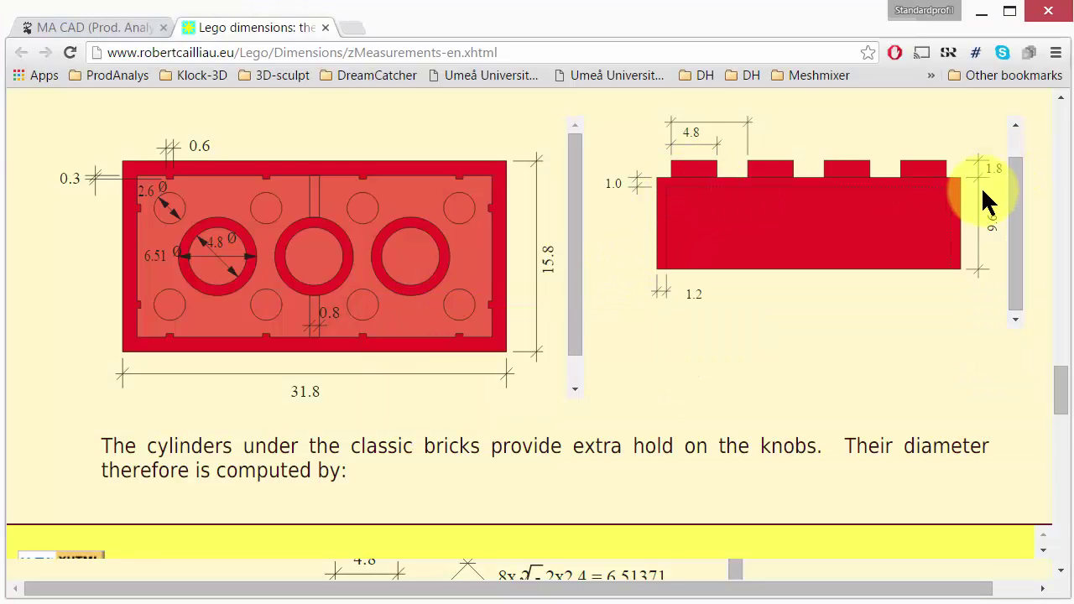
key("alt+Tab")
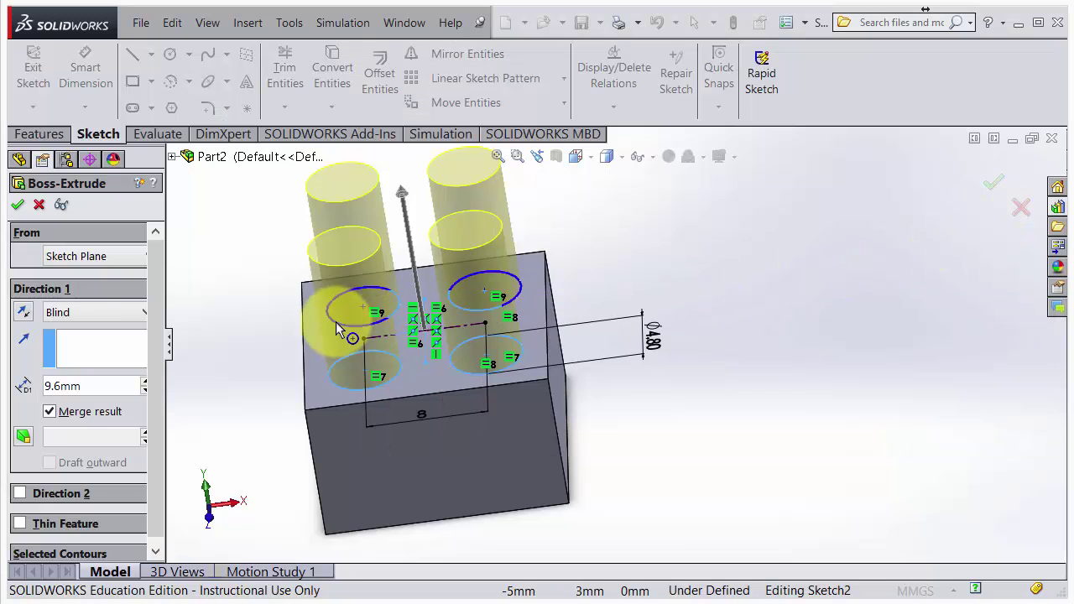
Change the Boss-Extrude depth from 9.6 mm to 1.8 mm
left_click_drag(98, 384, 2, 390)
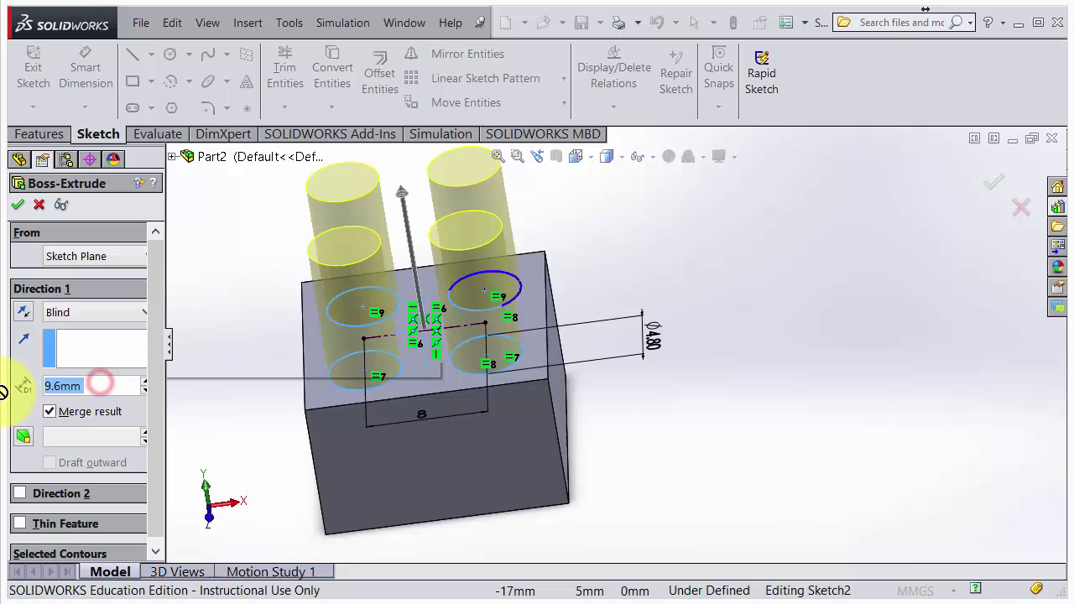
type("1.8")
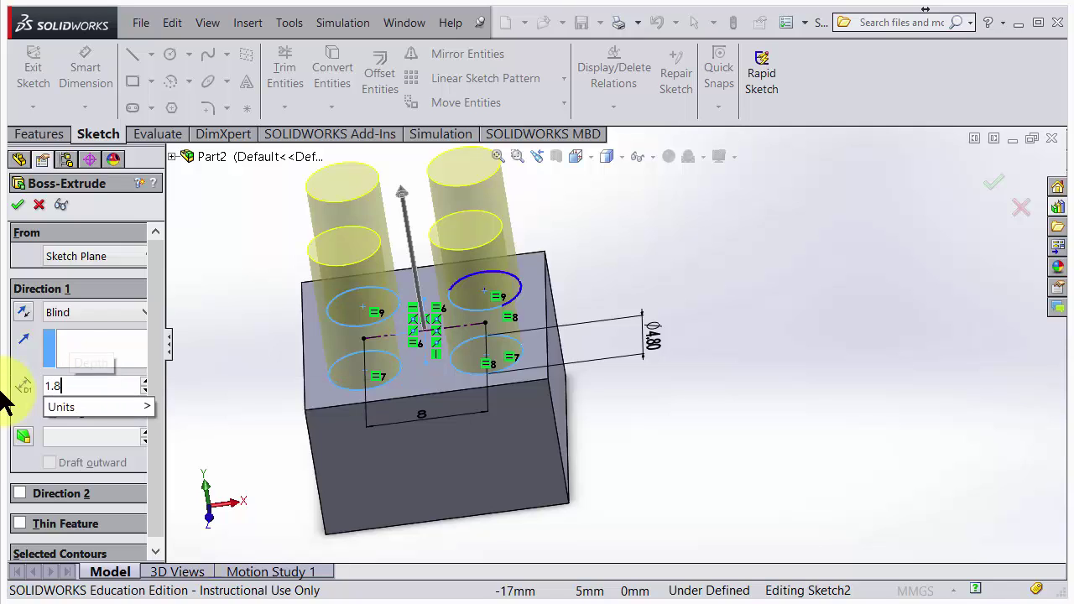
key("Return")
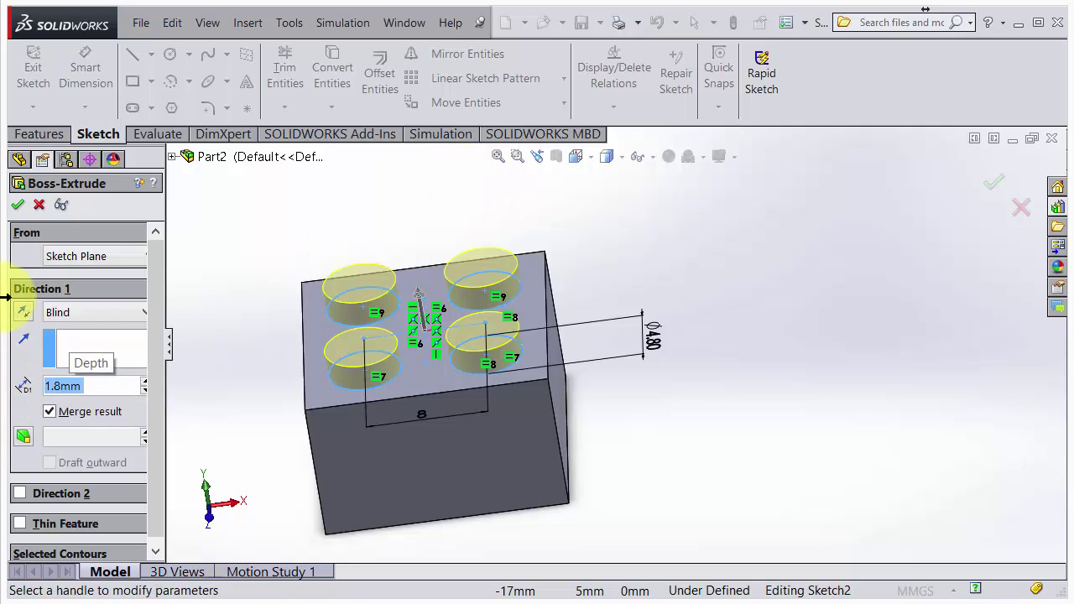
left_click(17, 204)
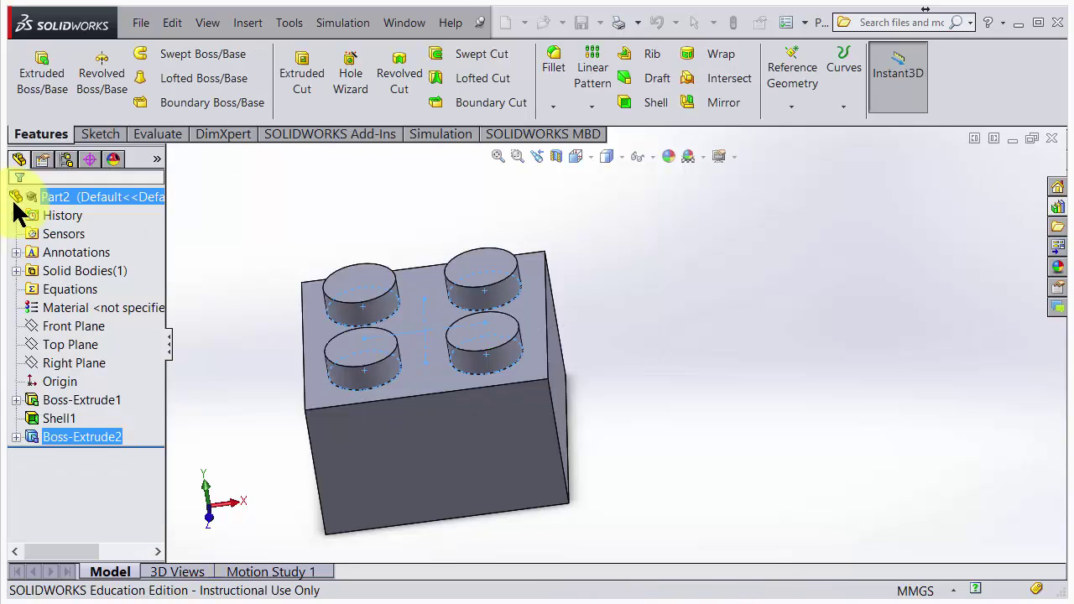
scroll(601, 323, "up", 4)
scroll(440, 349, "down", 3)
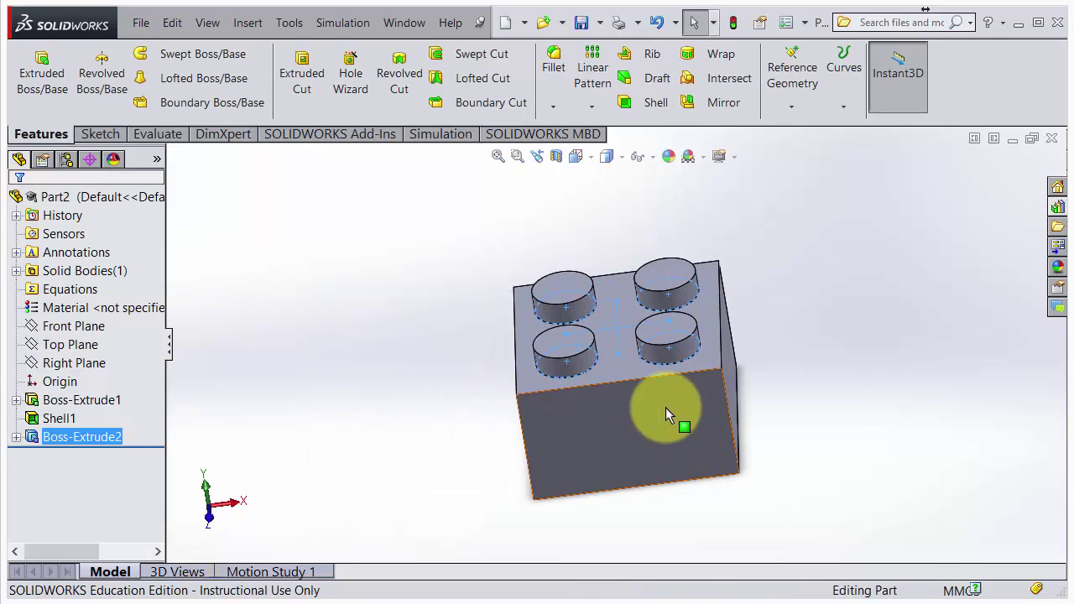
left_click(665, 406)
key("ctrl+5")
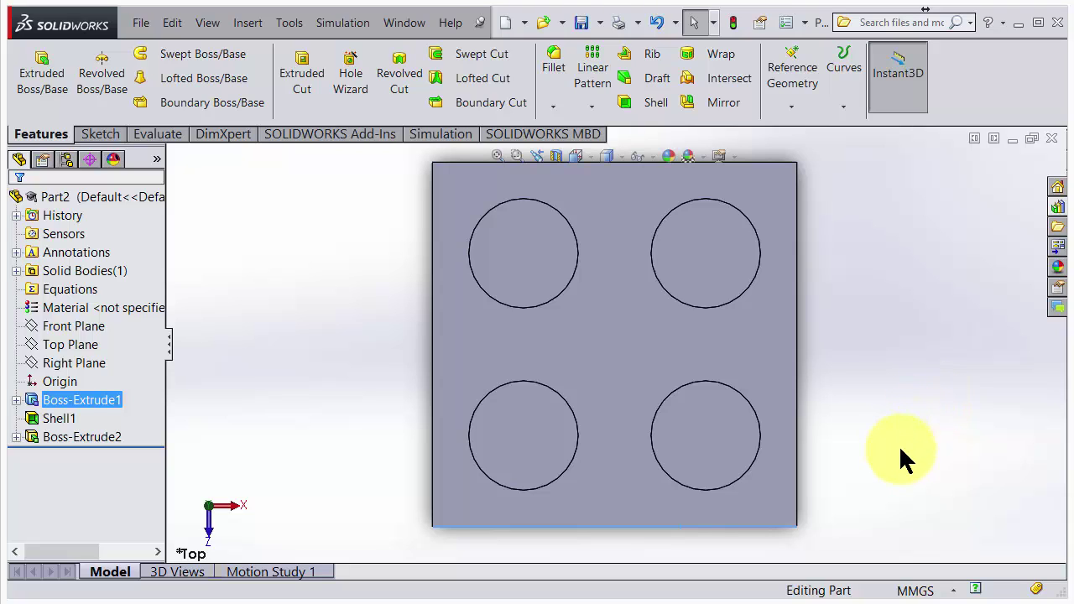
middle_click_drag(913, 457, 734, 420)
middle_click_drag(746, 213, 785, 317)
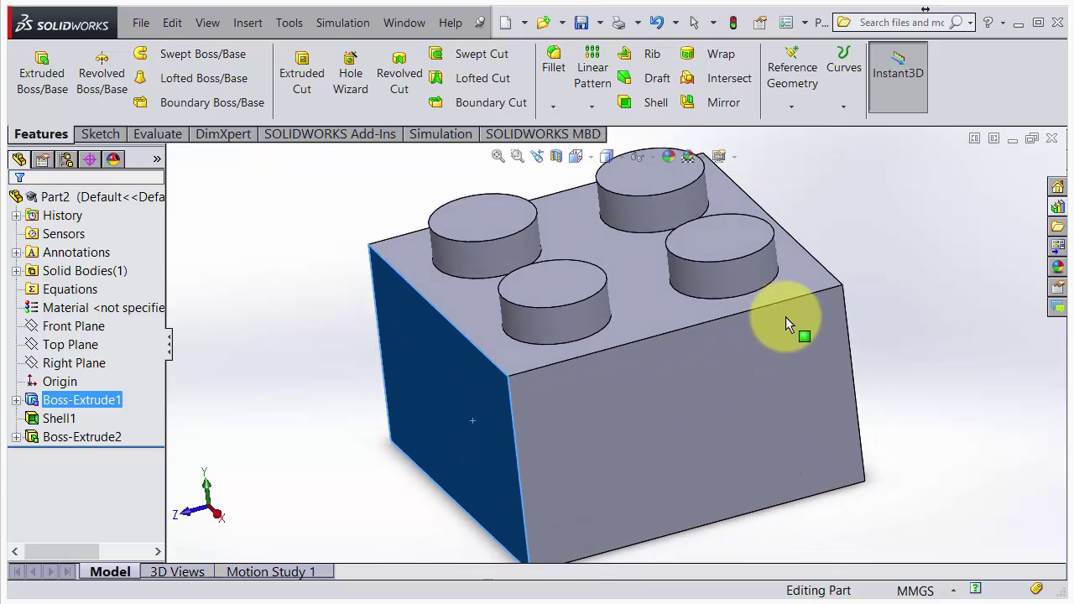
Start a fillet with the front vertical edge instead of the face, at 0.3 mm radius
left_click(553, 65)
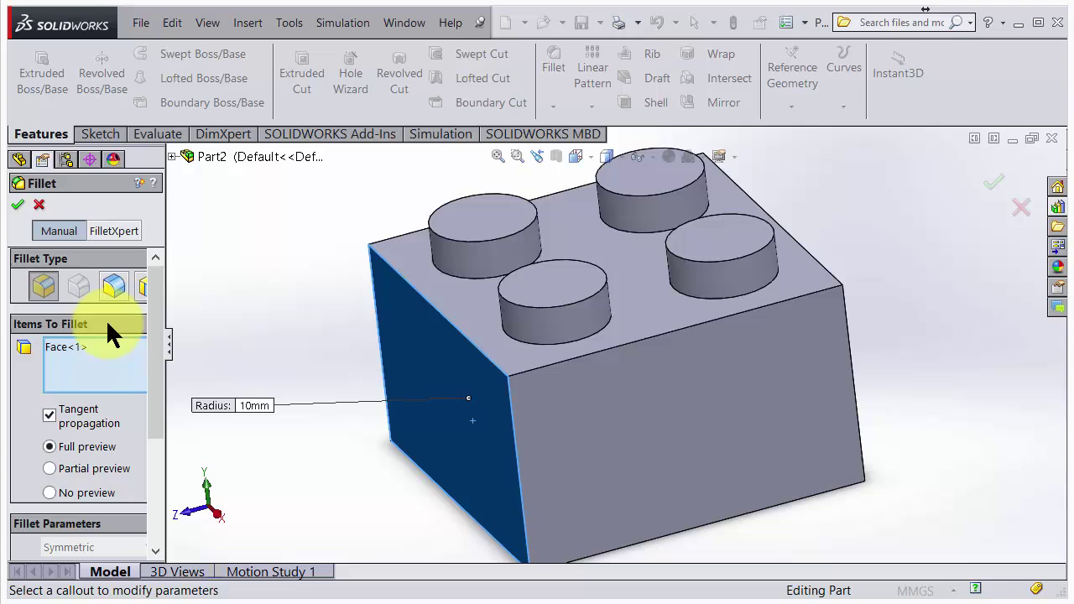
left_click(72, 347)
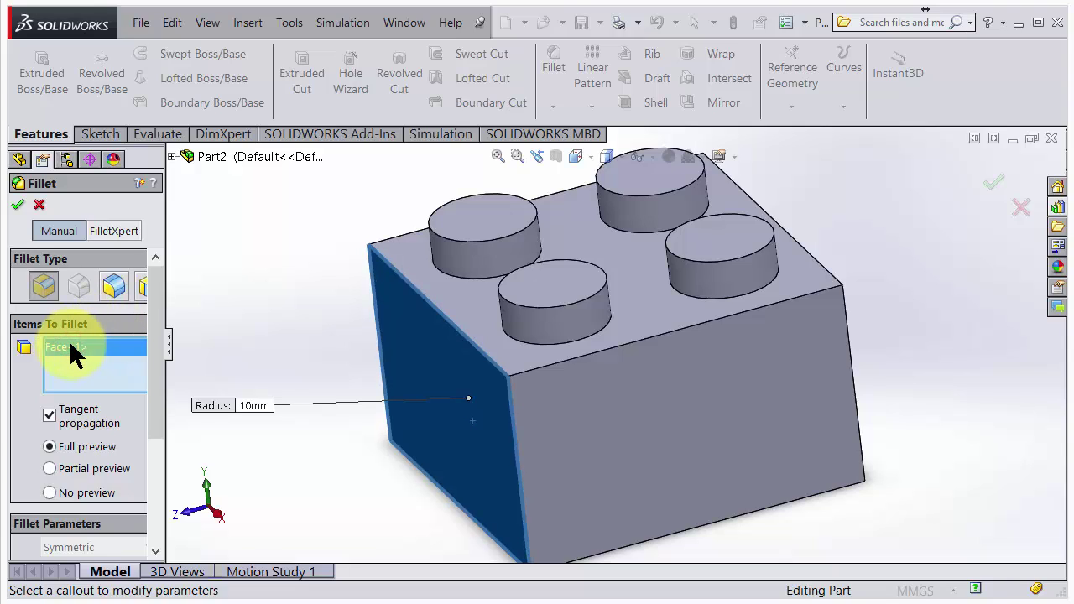
key("Delete")
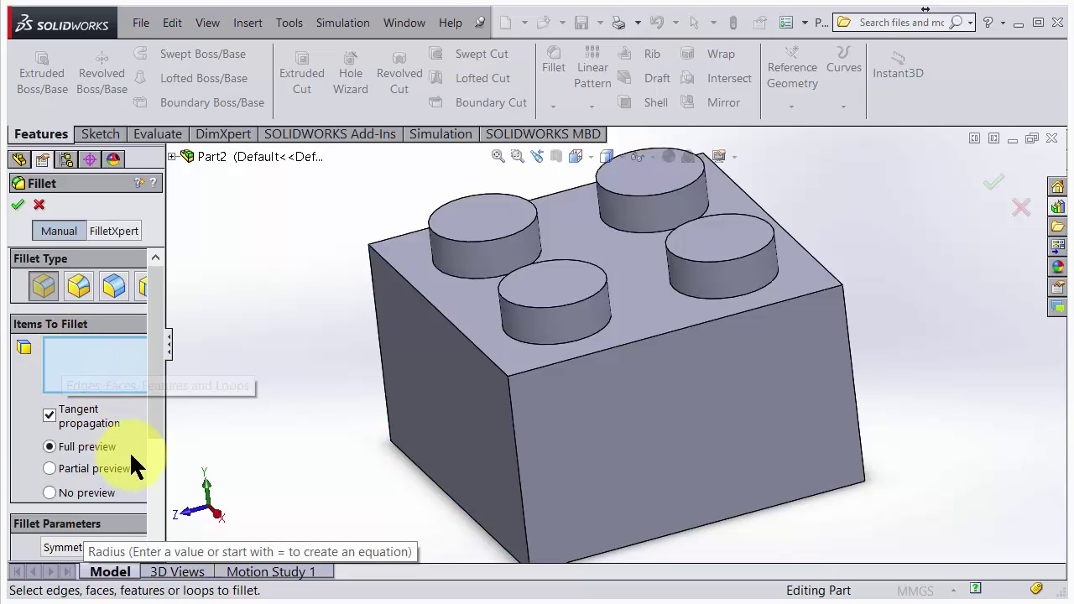
left_click(513, 428)
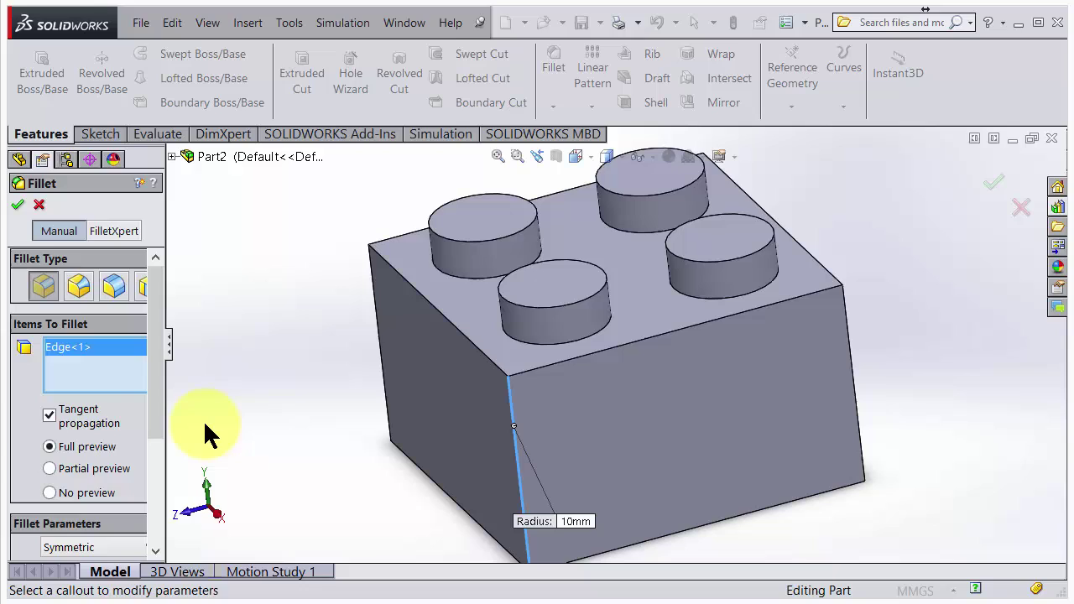
left_click_drag(151, 410, 147, 458)
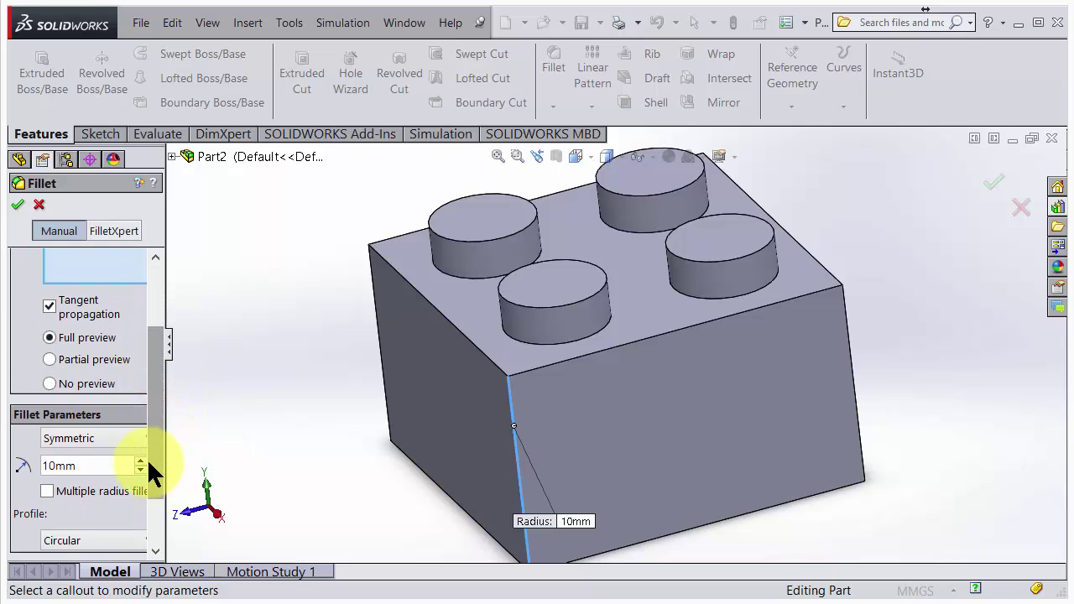
left_click(103, 464)
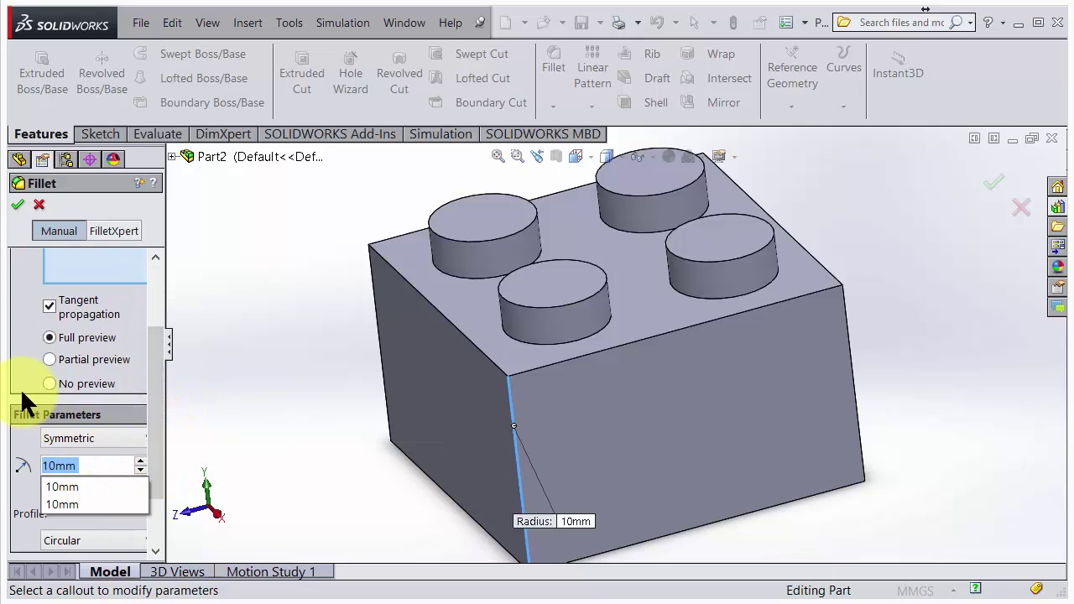
type("0")
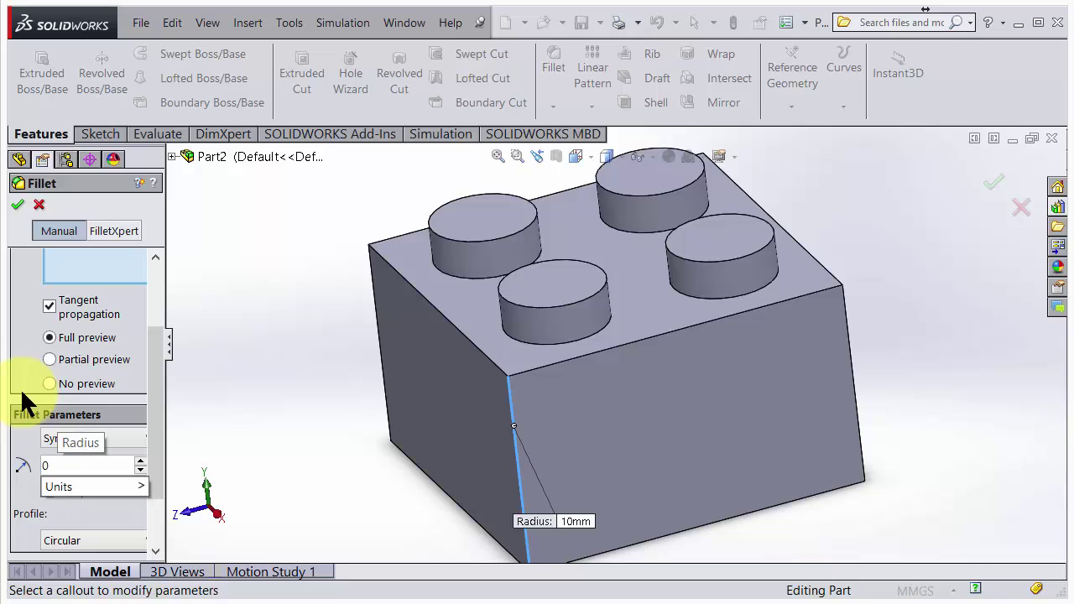
type(".3")
key("Return")
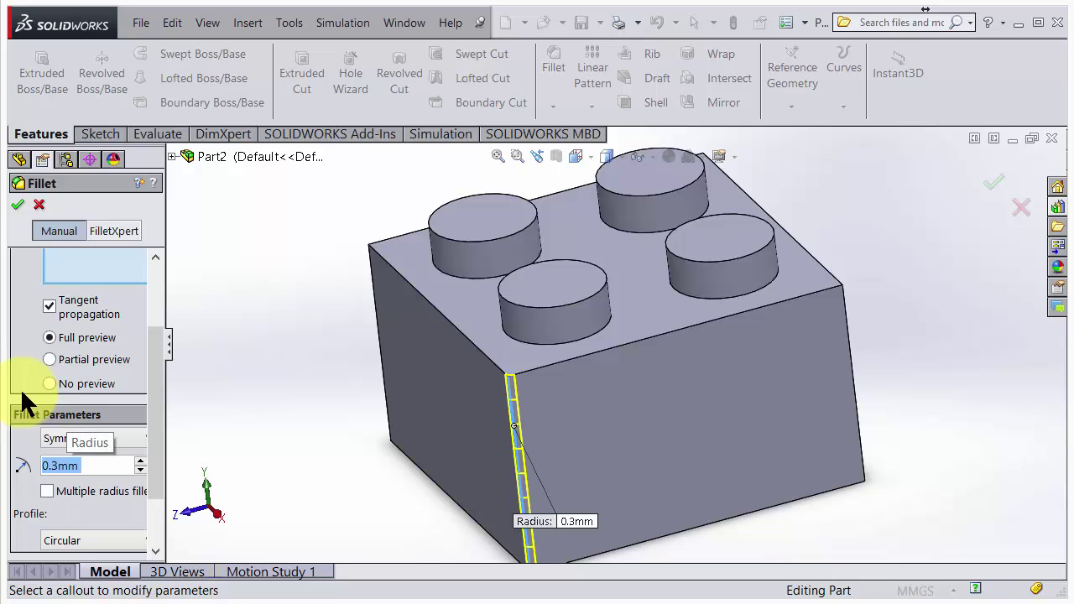
Add the remaining top and vertical outer edges of the block and accept the fillet
left_click(657, 347)
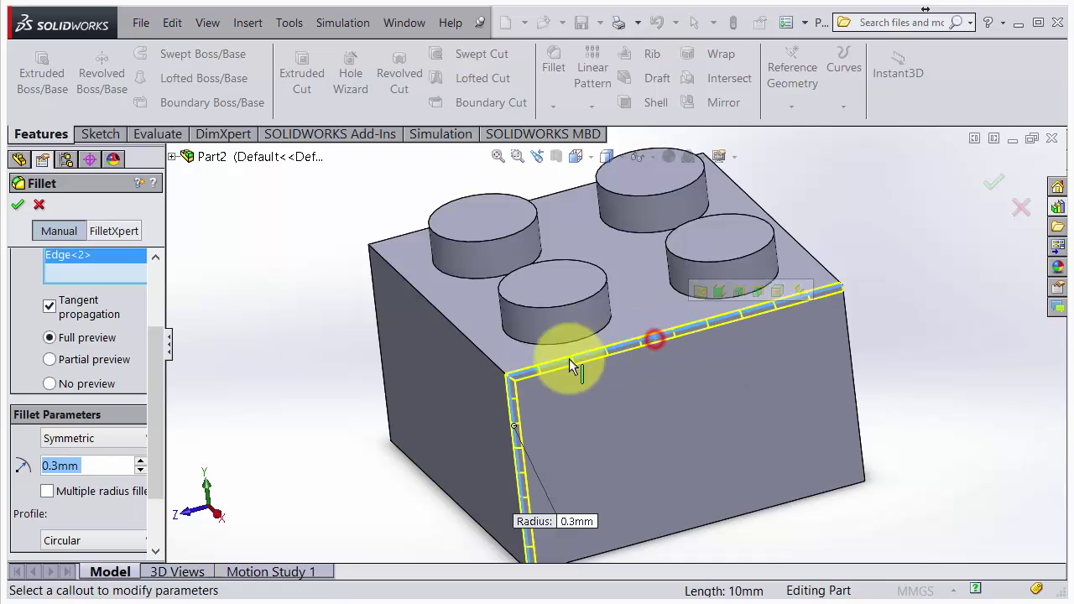
left_click(480, 352)
left_click(396, 238)
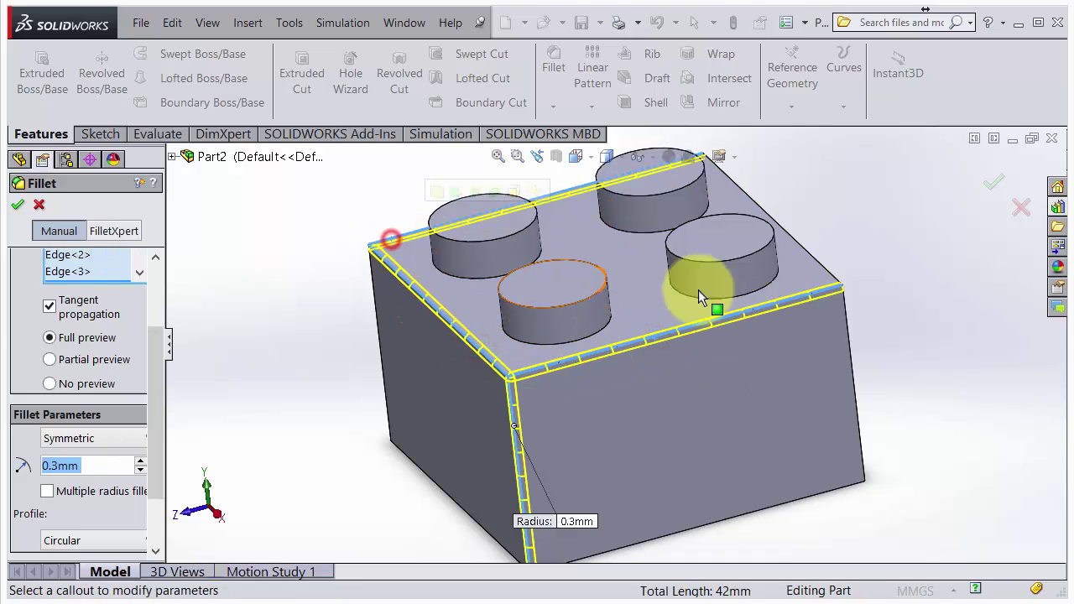
left_click(844, 336)
left_click(808, 252)
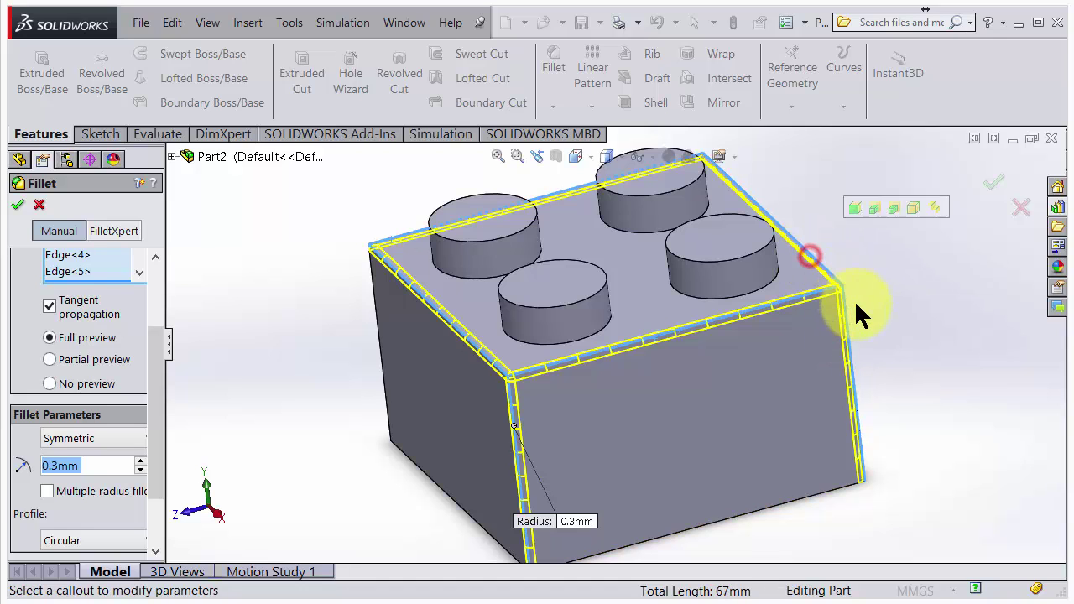
middle_click_drag(905, 352, 770, 480)
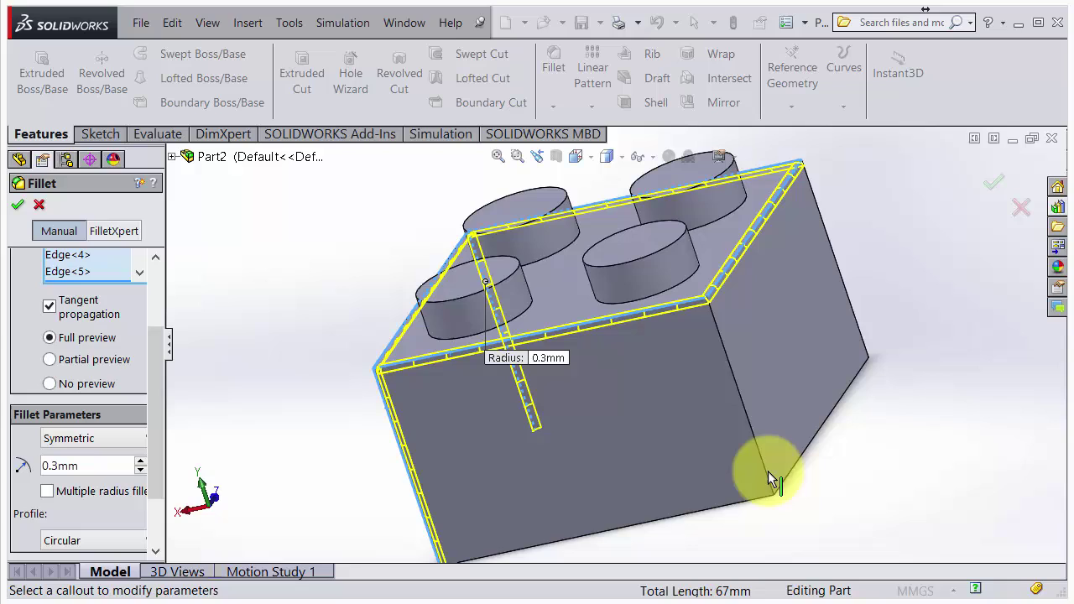
left_click(759, 461)
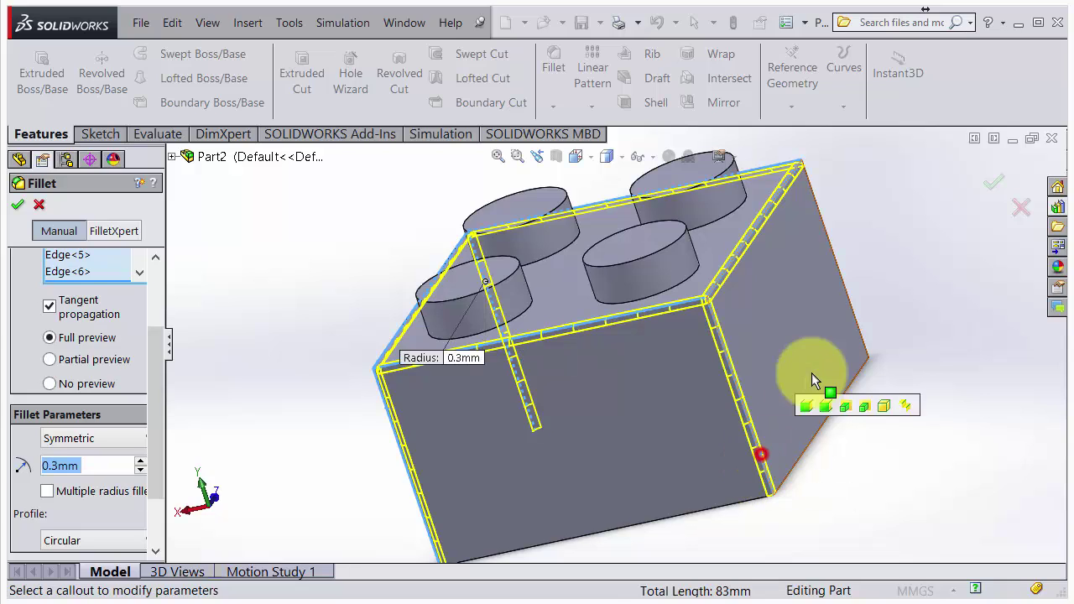
left_click(836, 262)
middle_click_drag(748, 376, 878, 351)
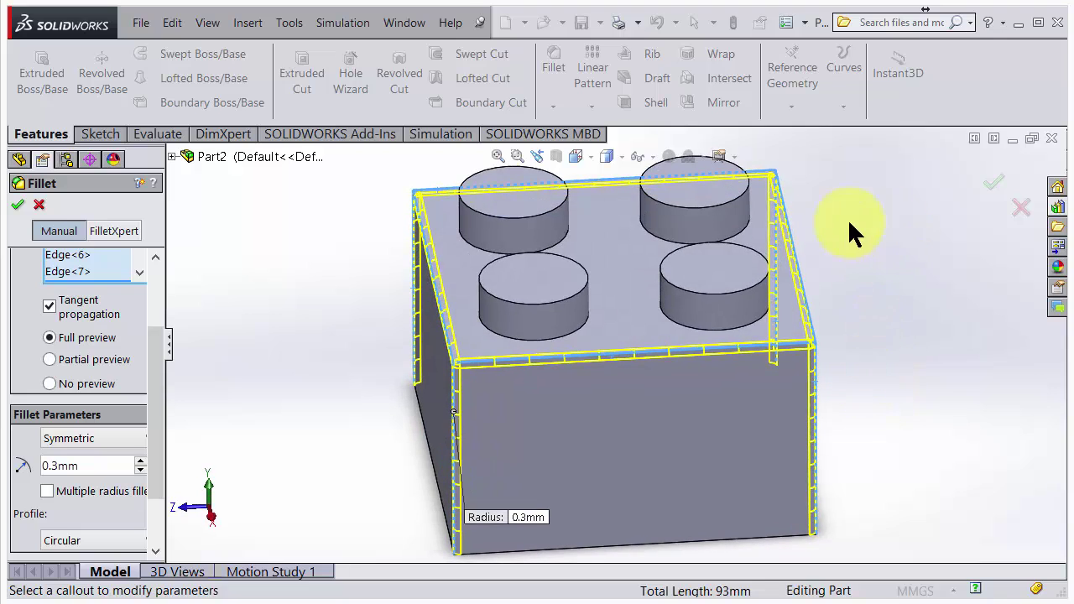
left_click(18, 204)
middle_click_drag(431, 369, 330, 182)
Orbit the part to inspect the studded top and the open shell
left_click(495, 372)
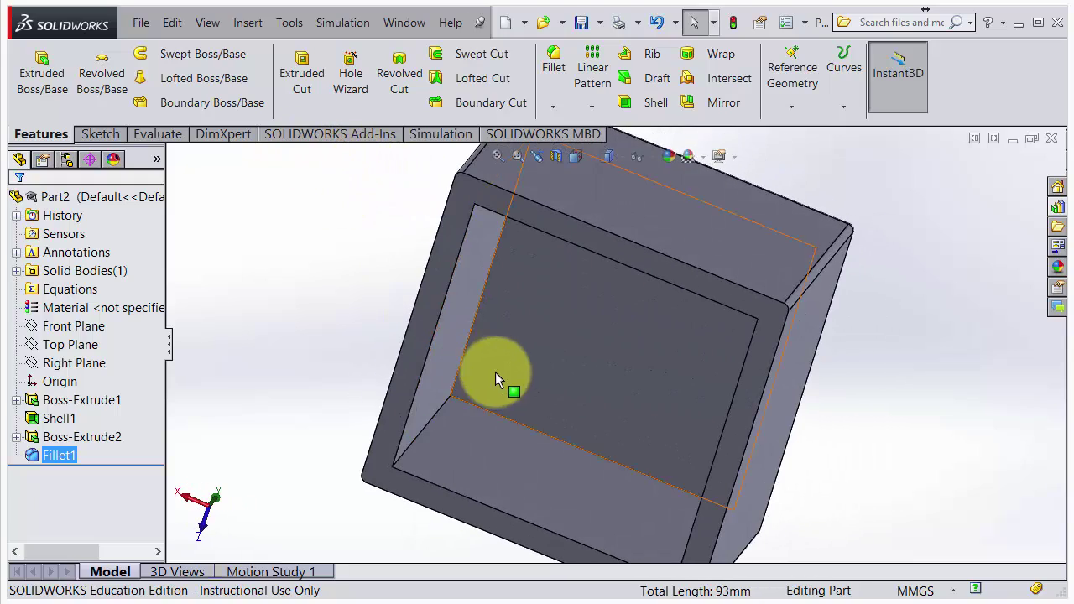
middle_click_drag(492, 372, 678, 314)
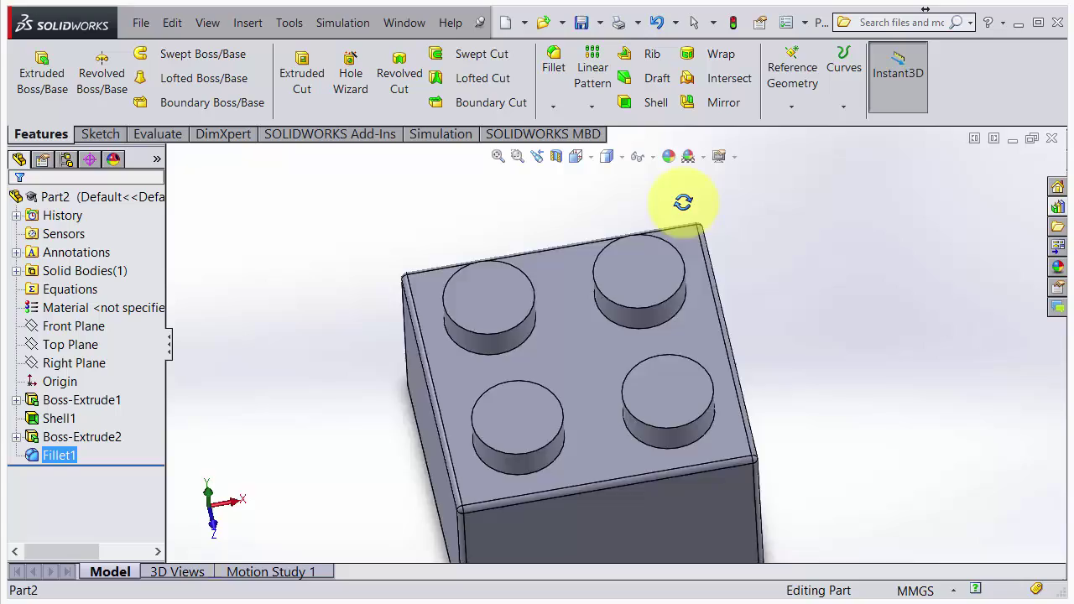
middle_click_drag(683, 203, 545, 365)
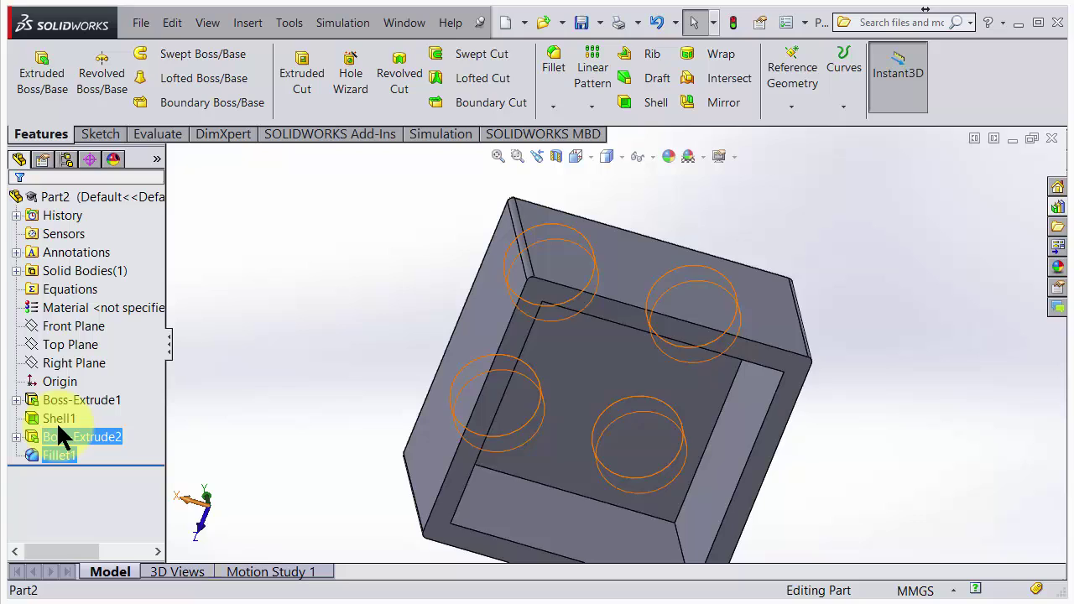
middle_click_drag(456, 324, 456, 277)
middle_click_drag(575, 277, 564, 418)
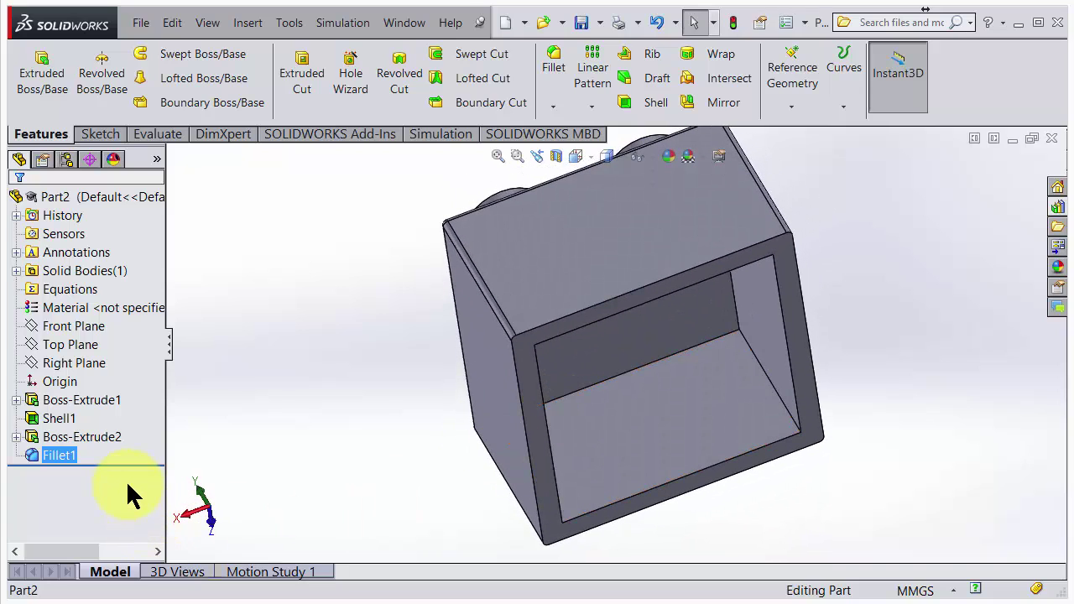
Move Shell1 below Fillet1 in the FeatureManager tree
left_click(59, 419)
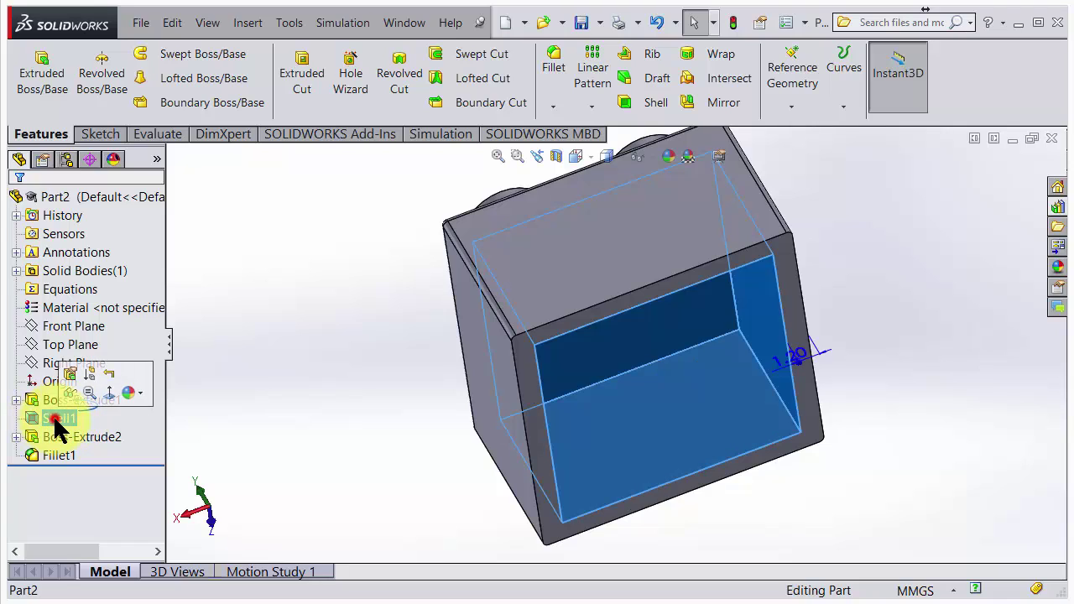
left_click_drag(57, 424, 63, 455)
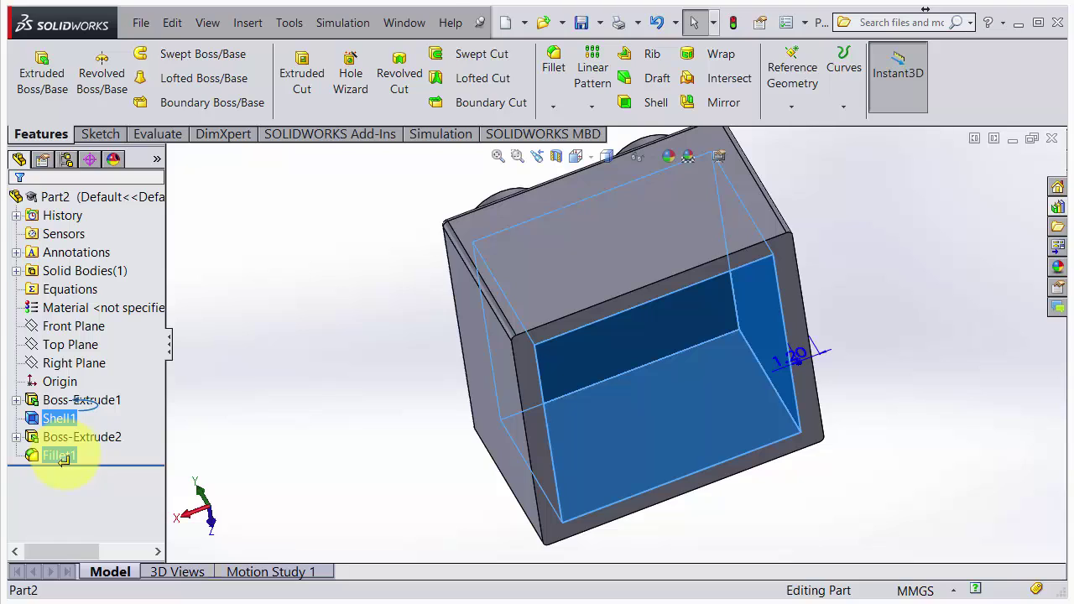
left_click_drag(64, 460, 64, 459)
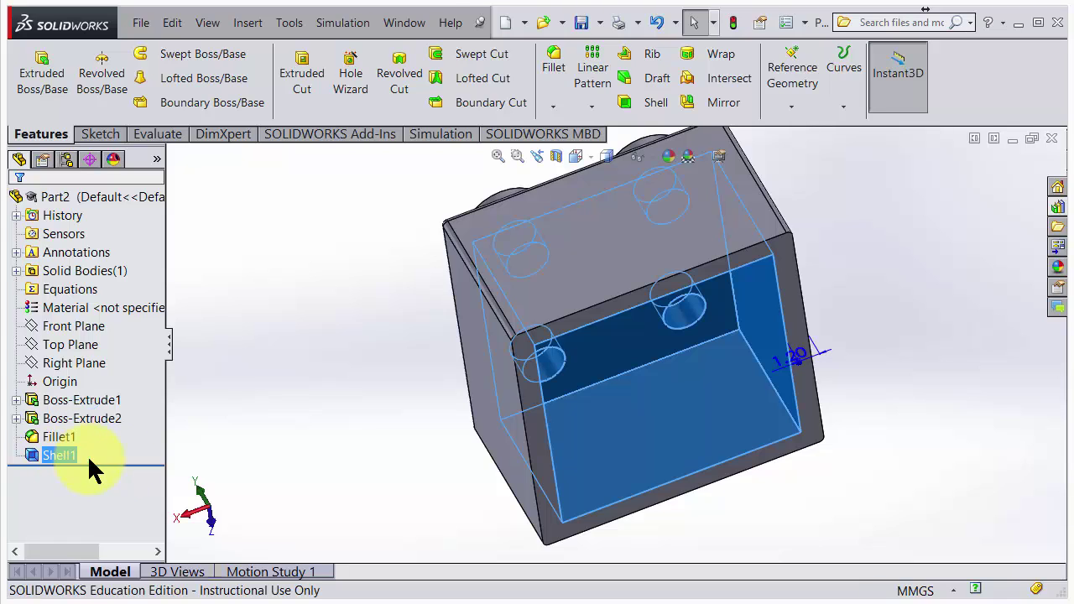
left_click(297, 440)
Fillet the top circular rims of all four knobs at 0.3 mm radius
middle_click_drag(377, 448, 667, 545)
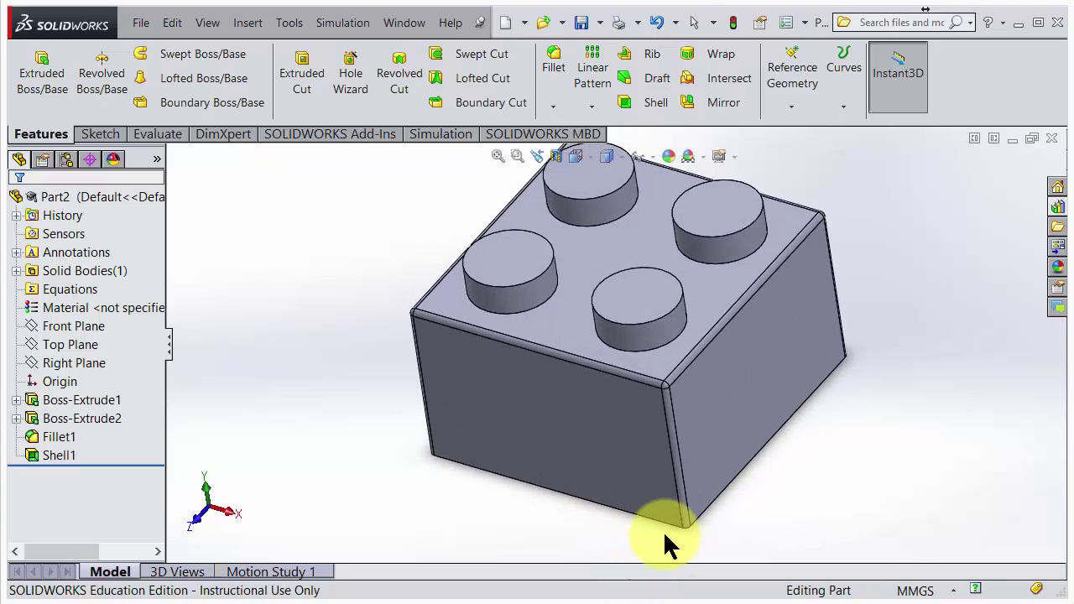
left_click(592, 144)
left_click(554, 63)
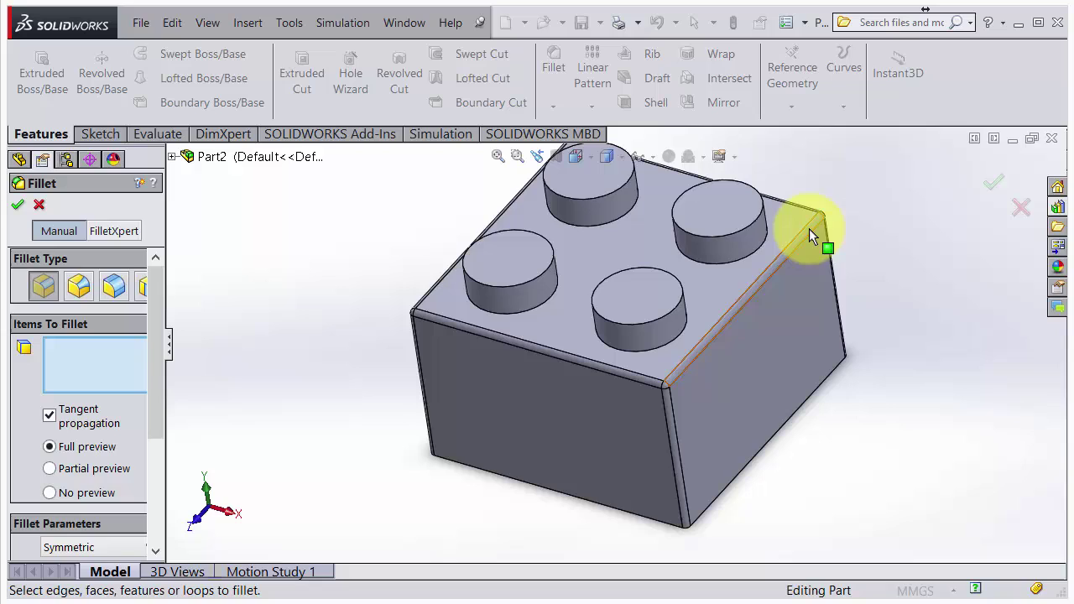
left_click(535, 284)
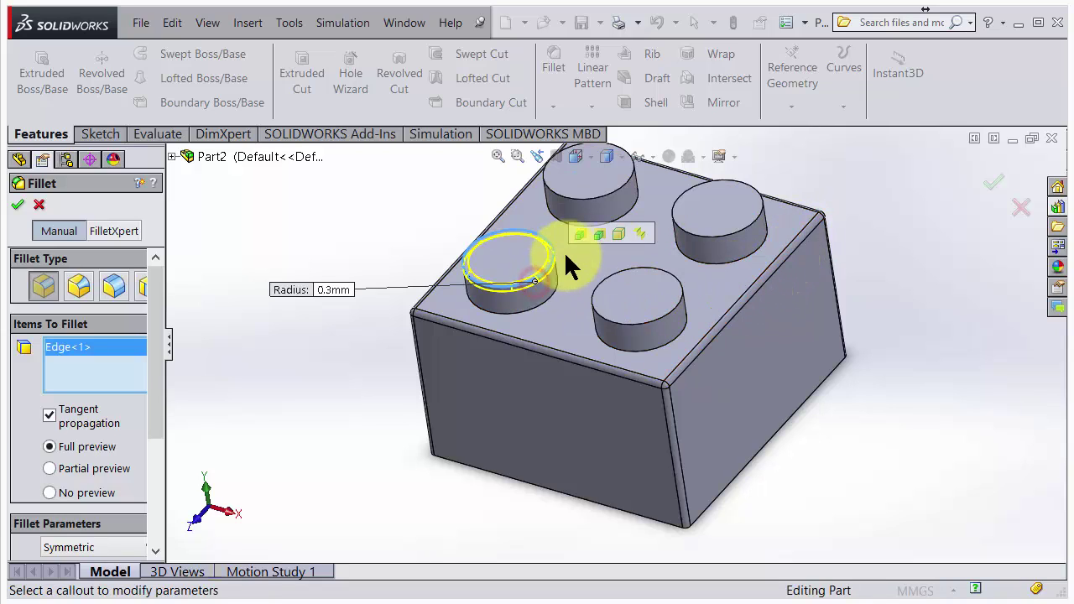
left_click(602, 199)
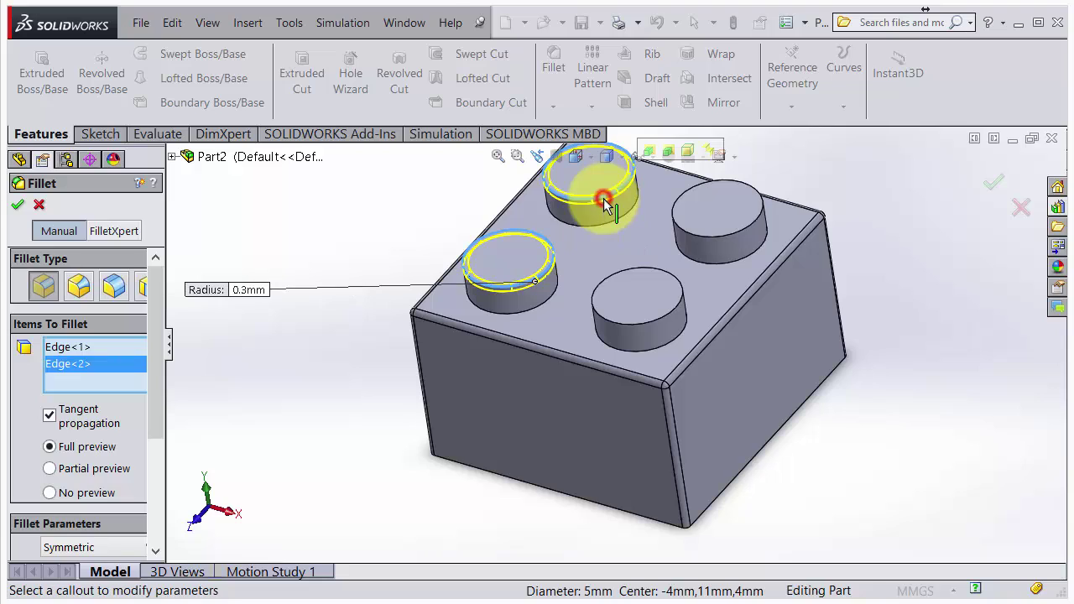
left_click(701, 235)
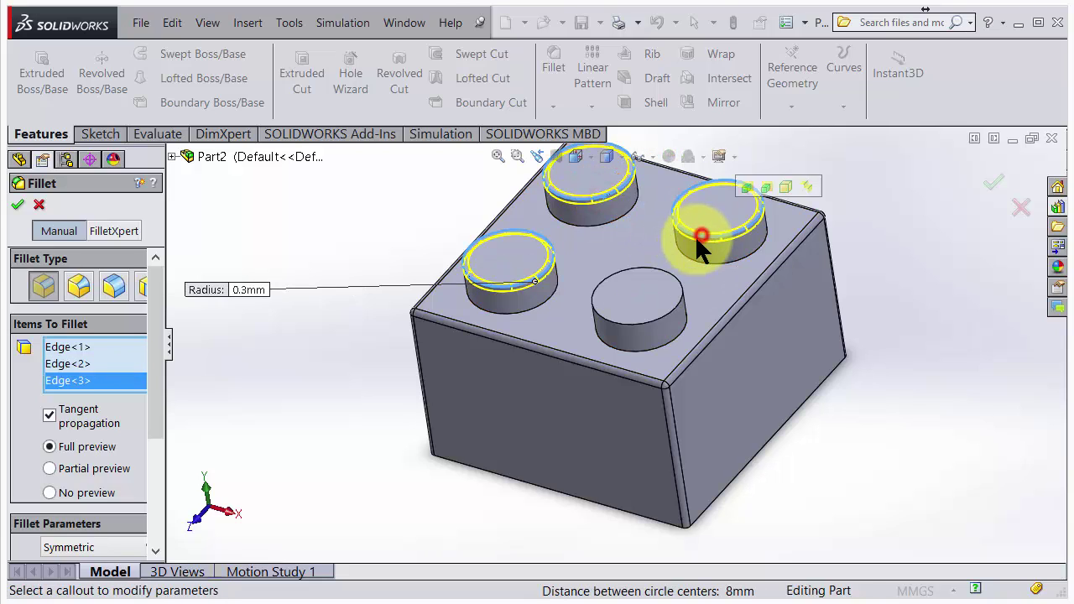
left_click(668, 314)
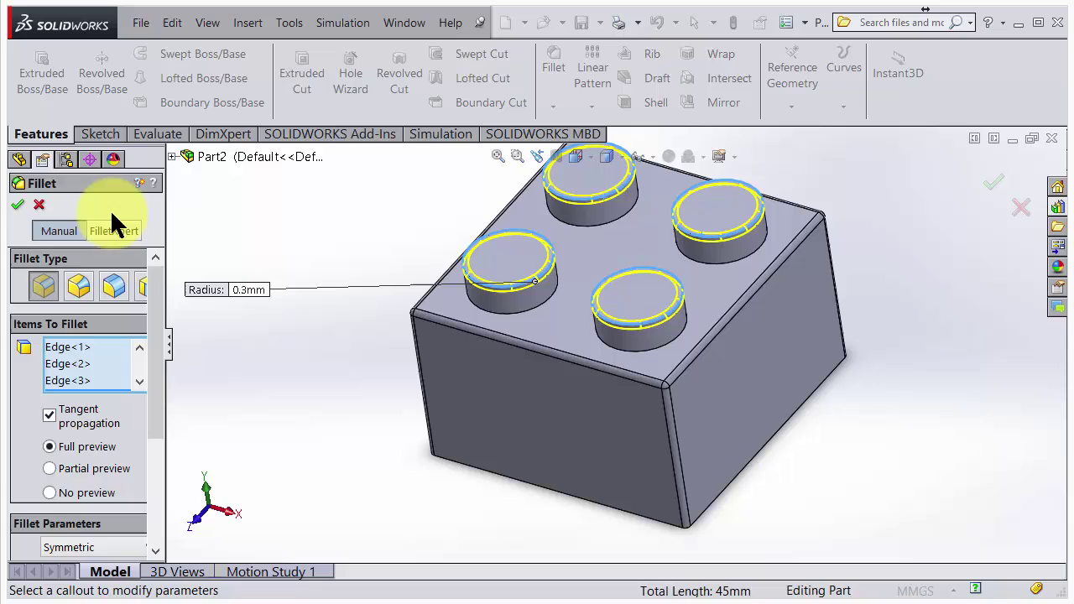
left_click(17, 205)
scroll(391, 363, "up", 4)
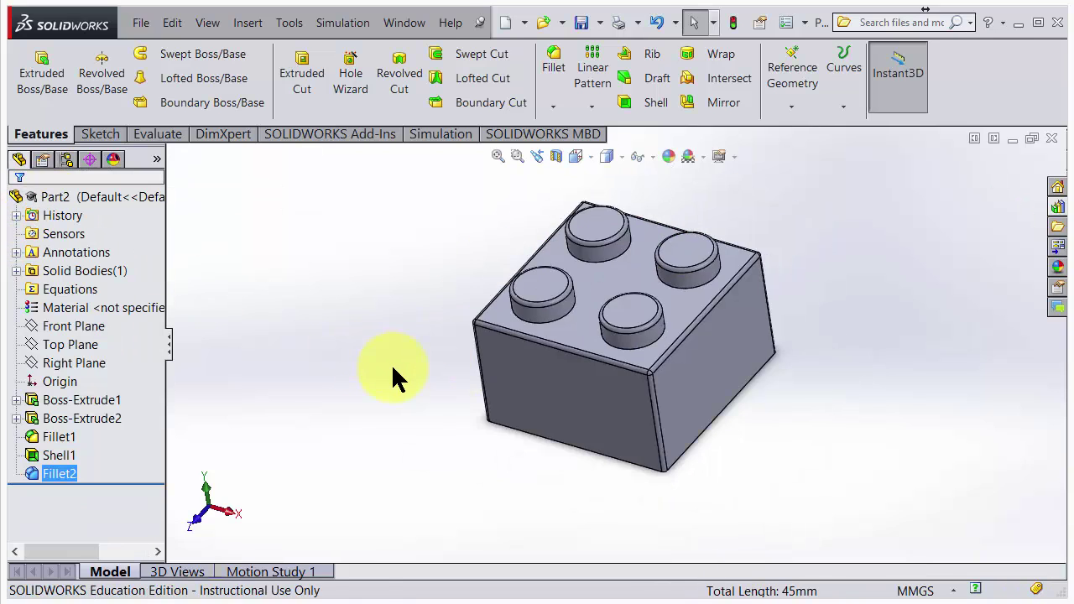
middle_click_drag(523, 313, 537, 156)
Turn the finished brick to an angled top view and open the File menu
left_click(537, 156)
middle_click_drag(547, 388, 615, 291)
scroll(615, 289, "up", 2)
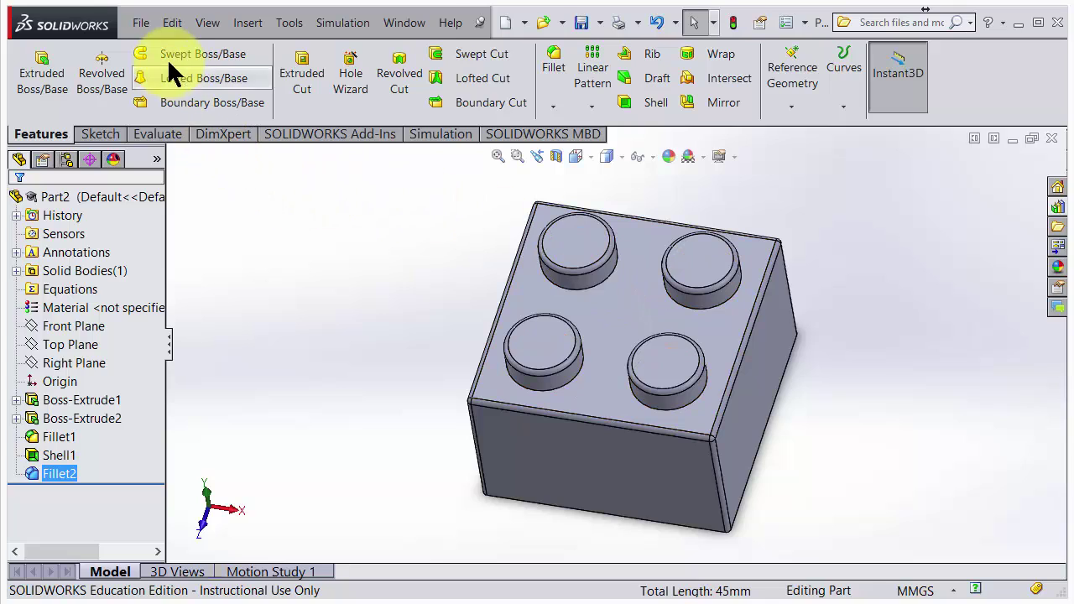
left_click(141, 25)
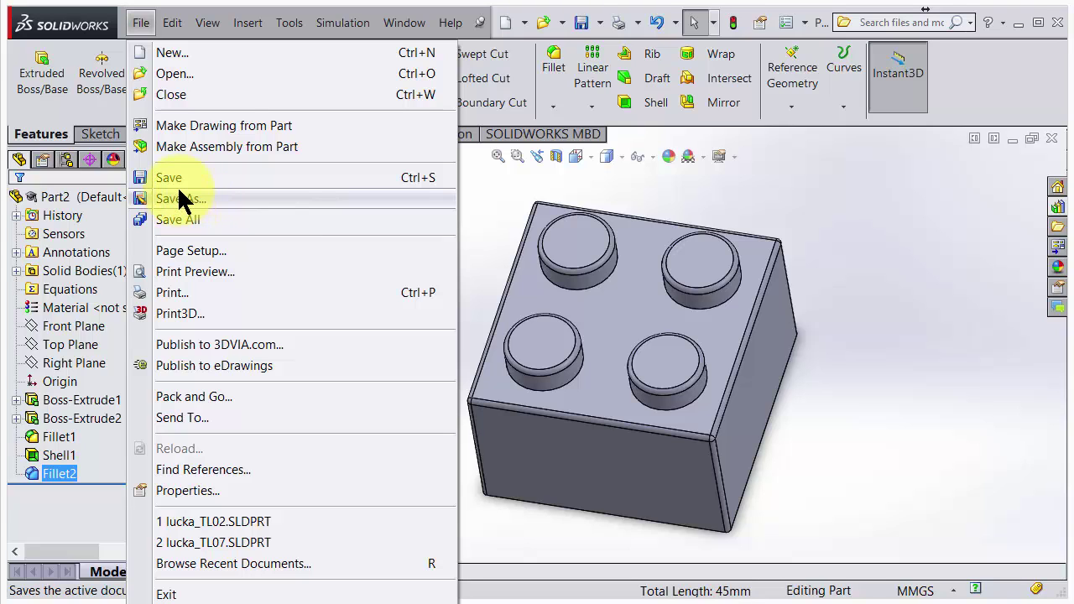
In Save As, replace the default file name with 'Lego_Bric'
left_click(181, 198)
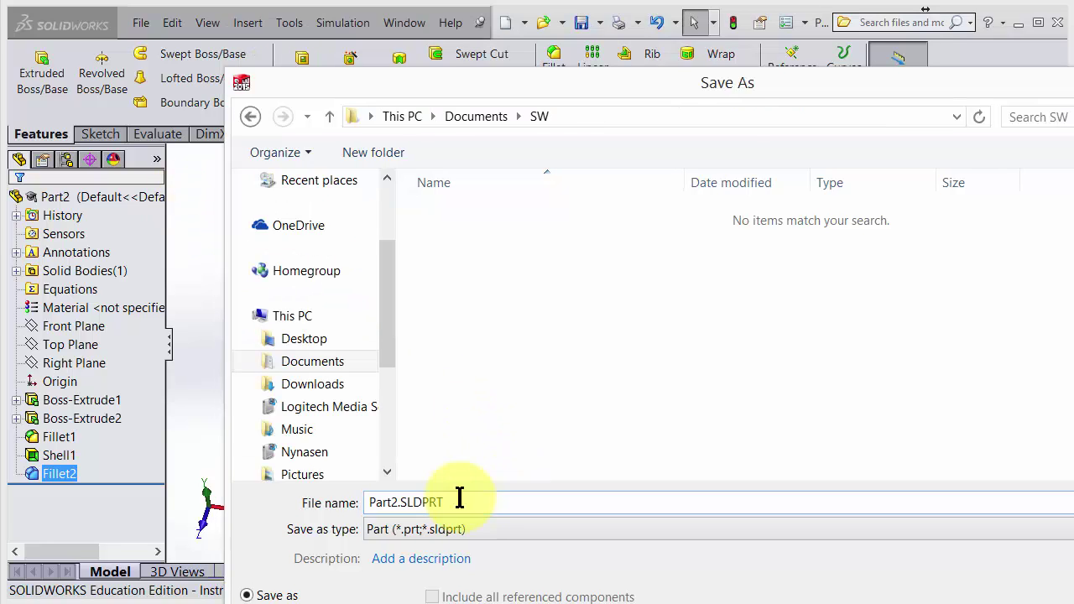
double_click(460, 498)
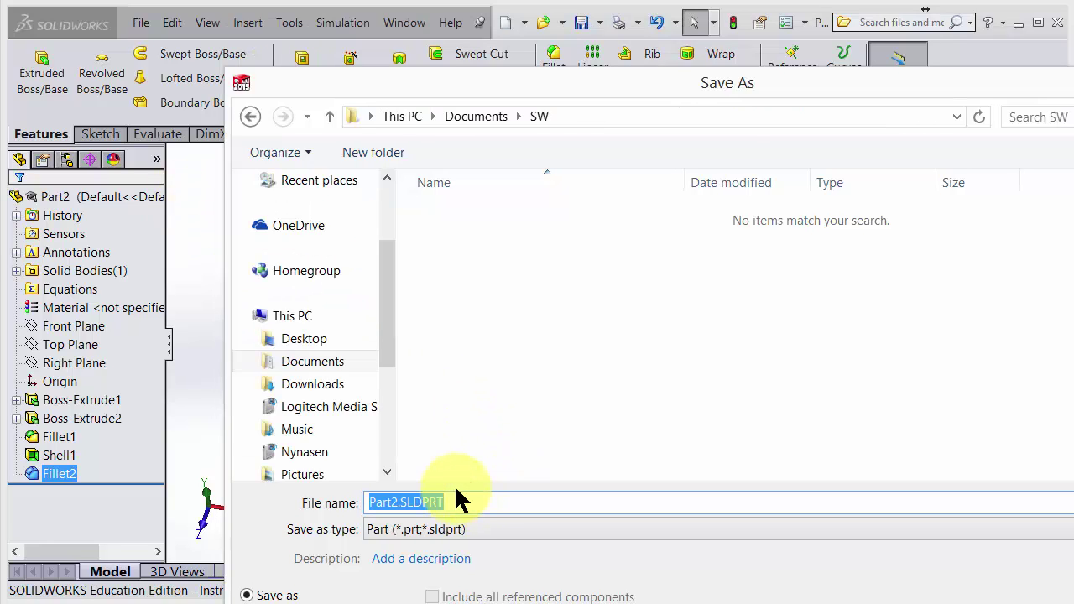
type("Lego")
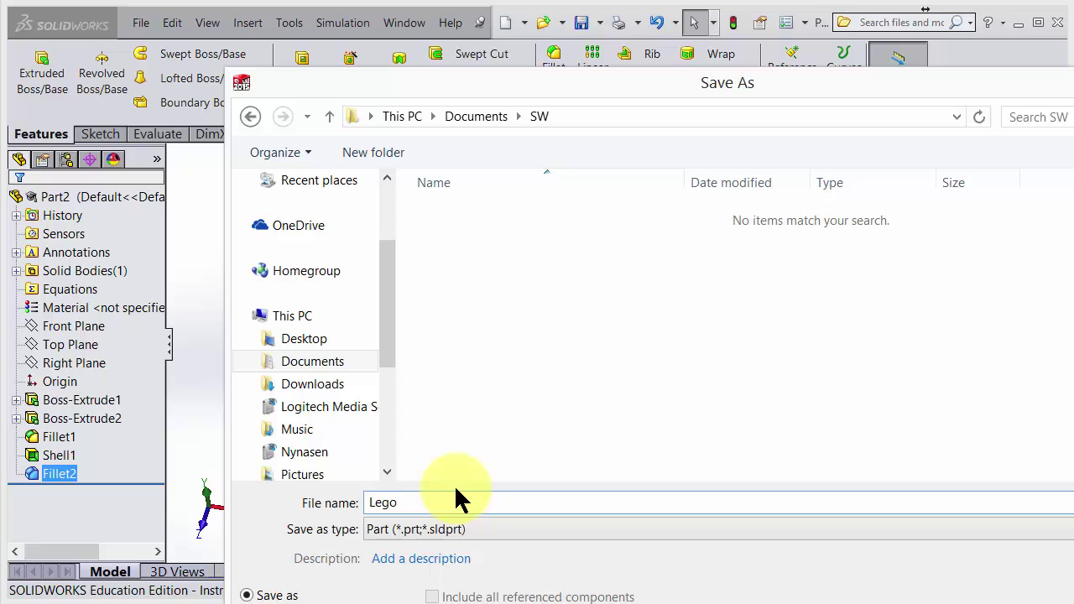
type("_Brick")
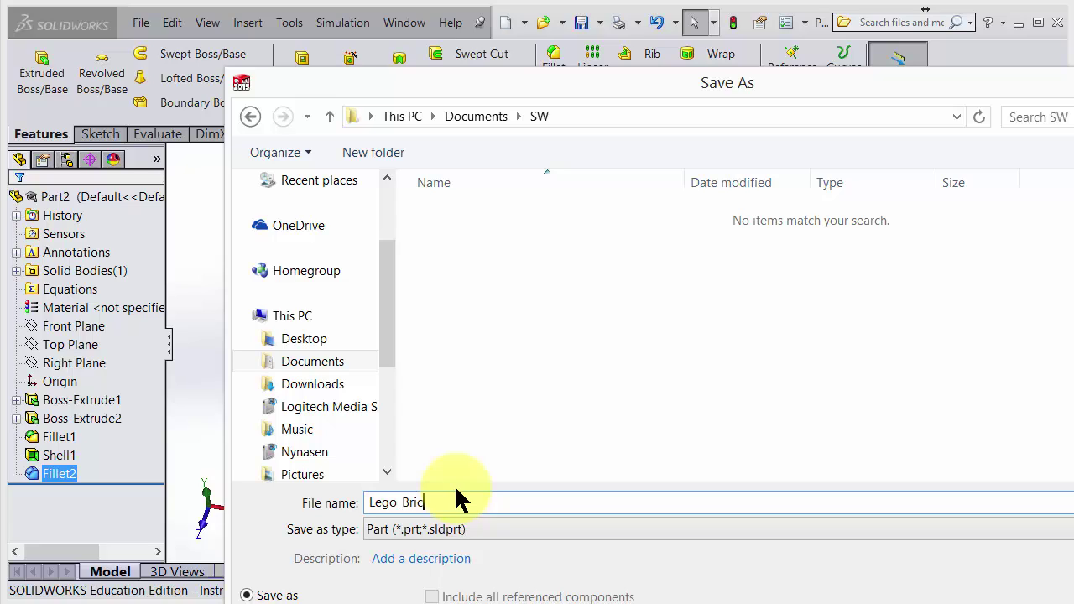